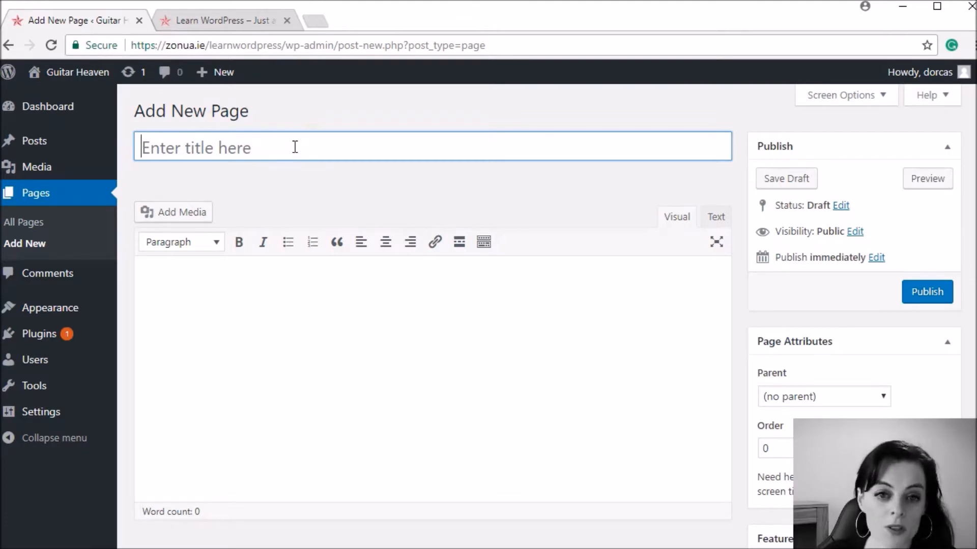
# Title the new page "About Guitar Heaven" and publish it.
pyautogui.click(294, 151)
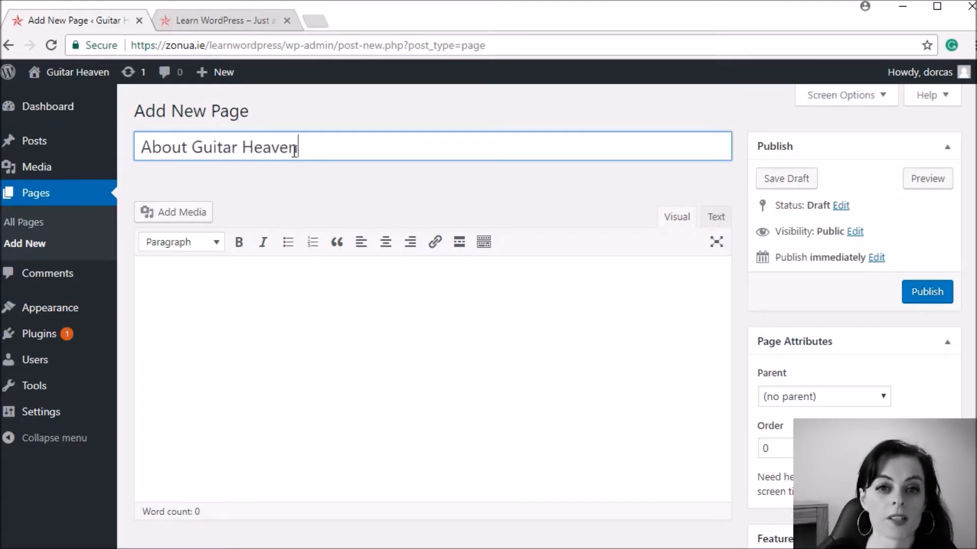
pyautogui.moveTo(297, 147); pyautogui.dragTo(191, 147)
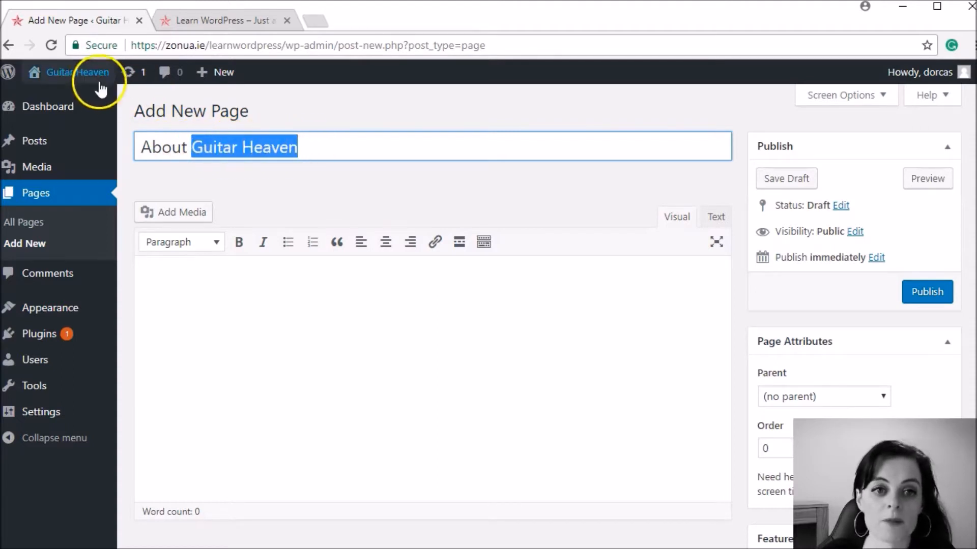
pyautogui.click(327, 146)
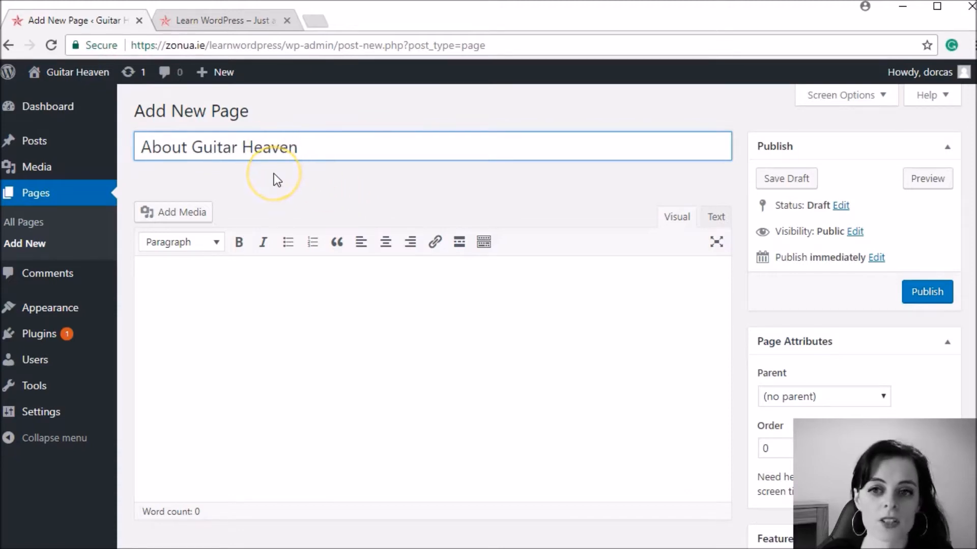
pyautogui.click(939, 300)
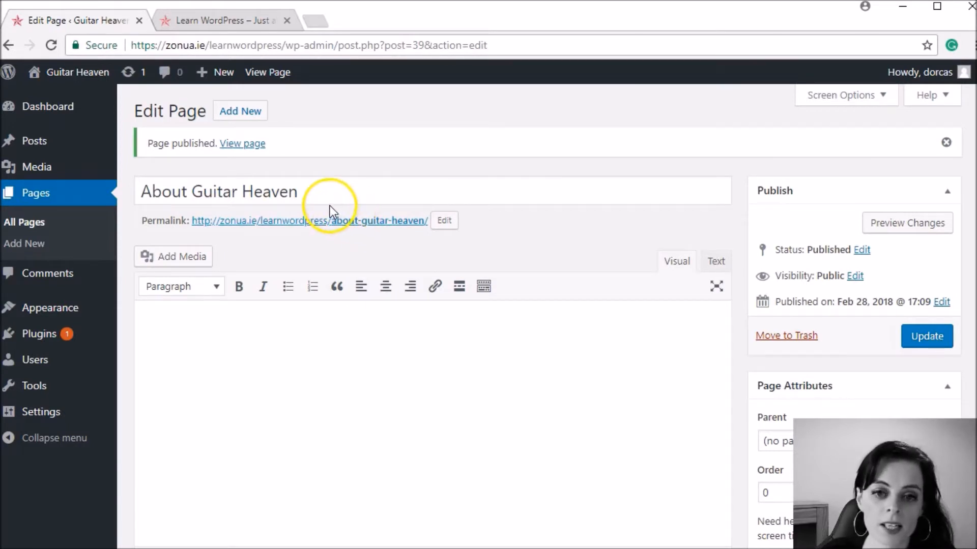
# Change the slug in the page's permalink to about-guitar-heaven-ireland.
pyautogui.moveTo(340, 191); pyautogui.dragTo(126, 190)
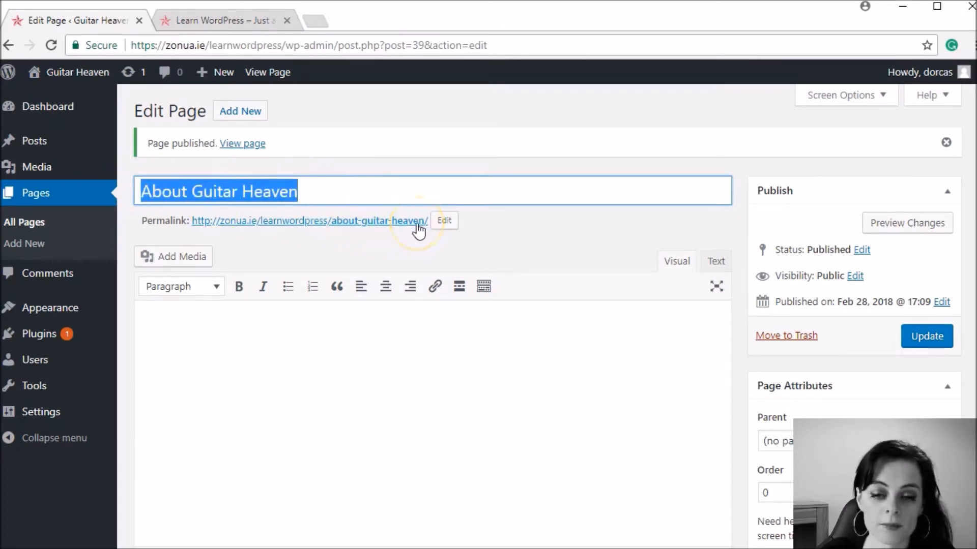
pyautogui.click(451, 224)
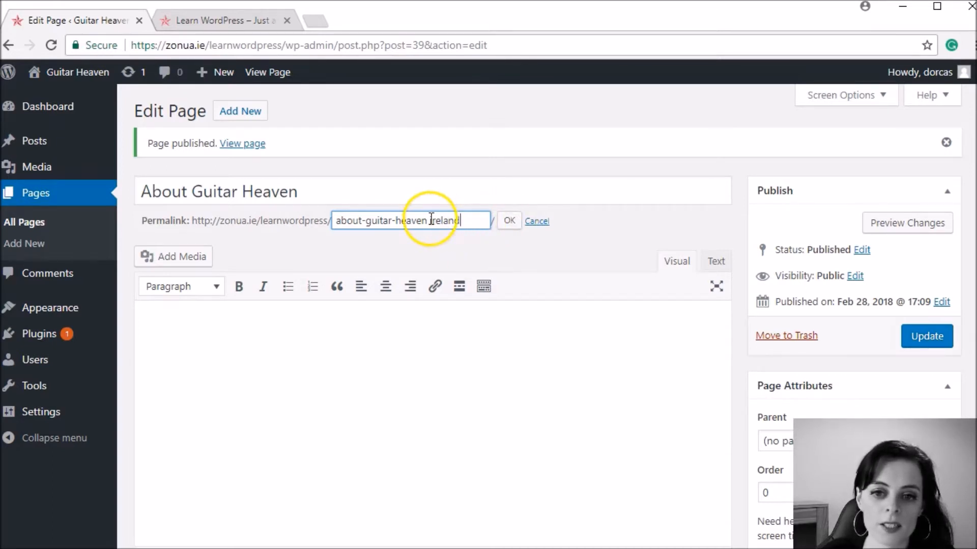
pyautogui.click(509, 223)
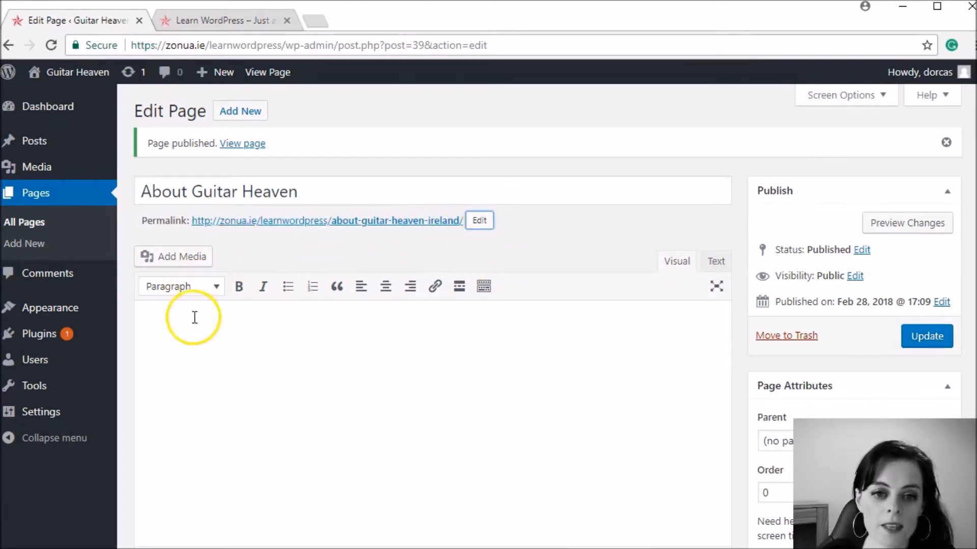
# Fill the page body with the "Lorem ipsum dolor sit amet" paragraph and preview the updated page.
pyautogui.scroll(-1, 319, 417)
pyautogui.scroll(-1, 319, 417)
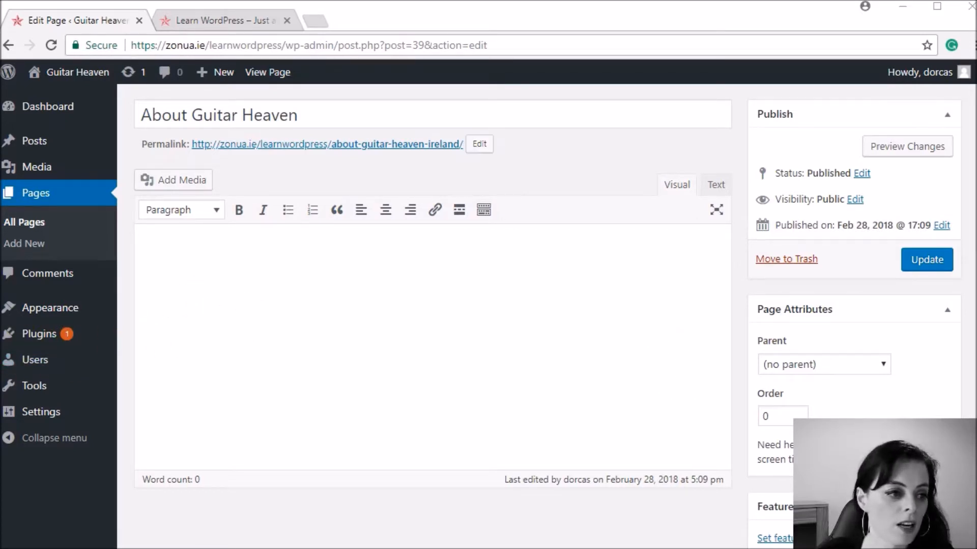
pyautogui.click(342, 294)
pyautogui.write('Lorem ipsum dolor sit amet, consectetur adipiscing elit. Integer quis sapien ac tortor fringilla rhoncus. Curabitur posuere massa in nulla ultricies, a mattis elit ultricies. Mauris lacus nulla, vestibulum eu quam sed, ultricies auctor orci. Pellentesque habitant morbi tristique senectus et netus et malesuada fames ac turpis egestas. Cras pellentesque sit amet nisi vel condimentum. Ut pharetra leo sodales nunc consequat varius. Aenean luctus dolor ac porta volutpat. Aliquam eu justo id odio tempor molestie. Vivamus sagittis elementum porta.')
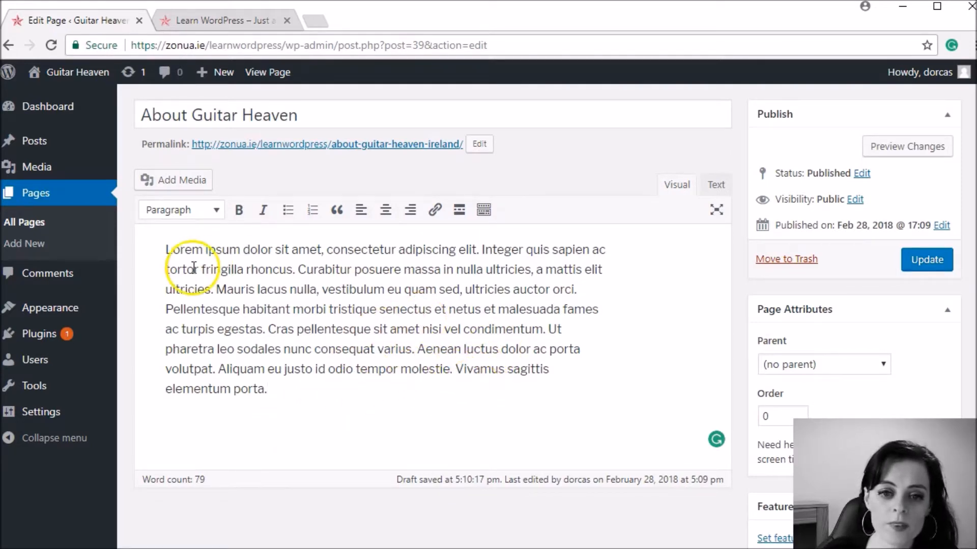
pyautogui.click(921, 262)
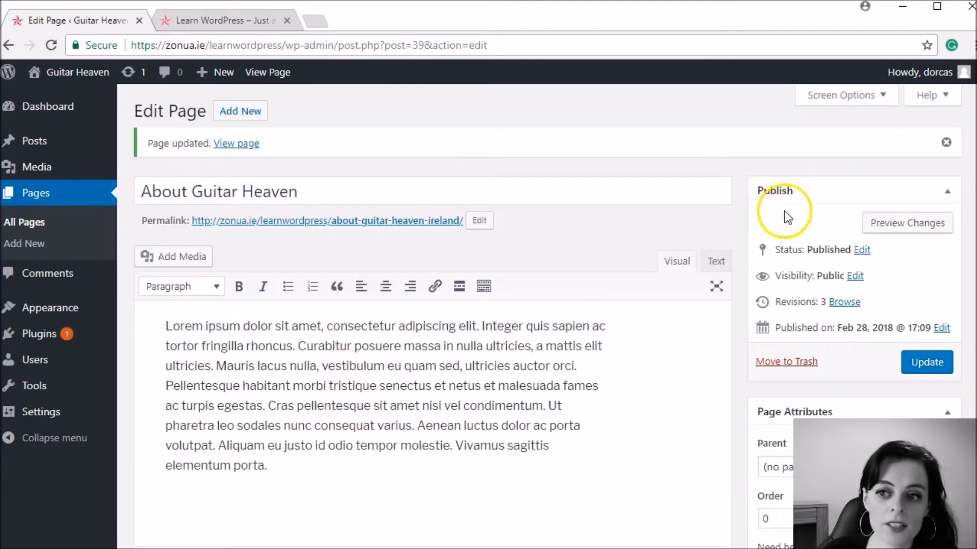
pyautogui.click(910, 238)
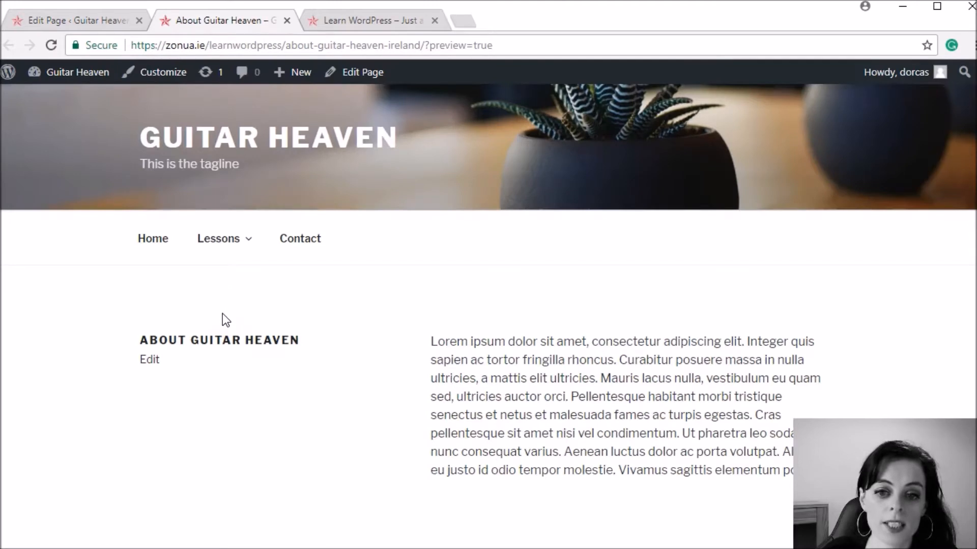
pyautogui.click(94, 23)
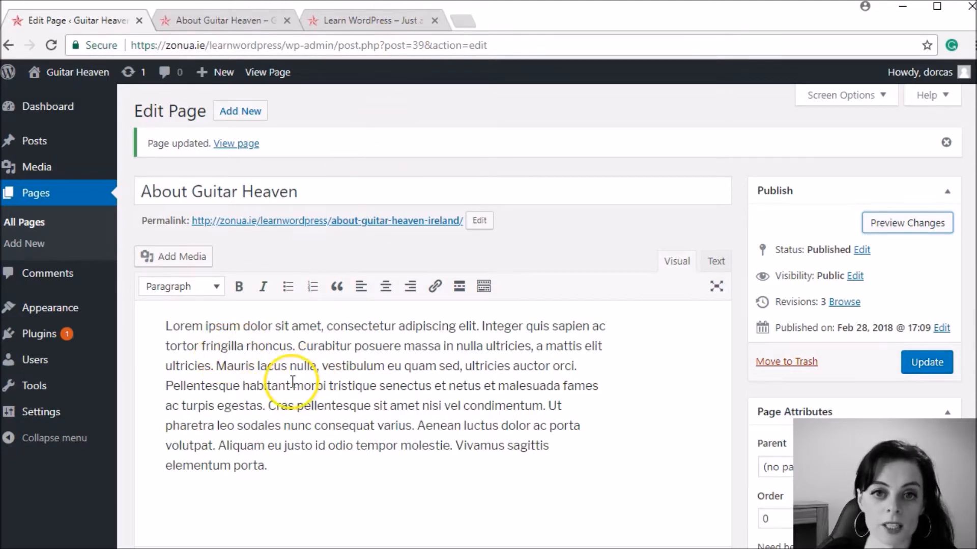
# Add the About Guitar Heaven page to the Main Navigation menu.
pyautogui.moveTo(83, 318)
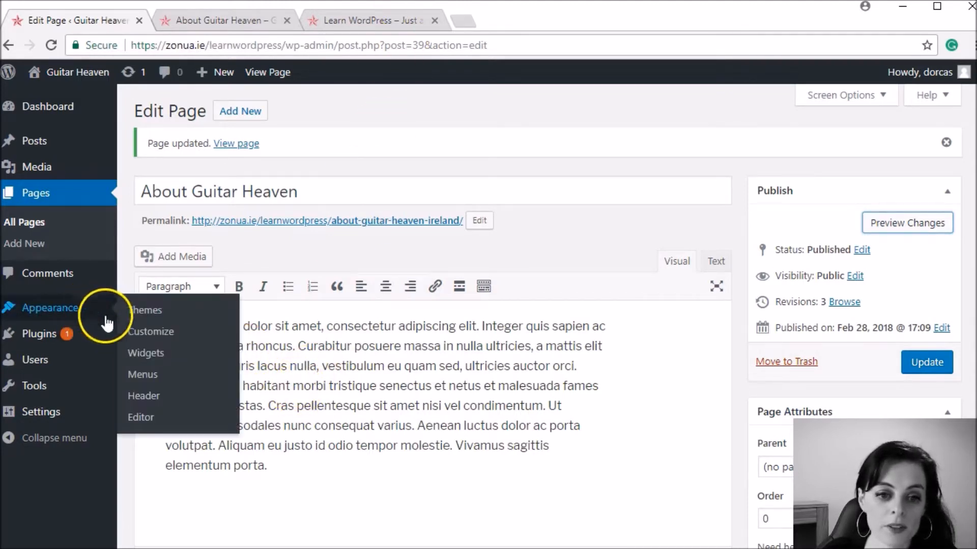
pyautogui.click(149, 378)
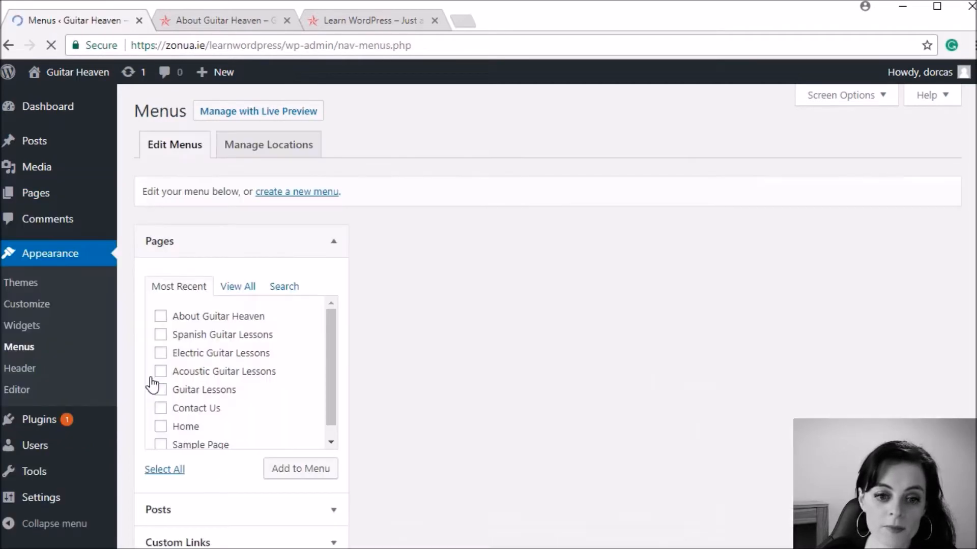
pyautogui.scroll(-3, 539, 351)
pyautogui.scroll(2, 546, 368)
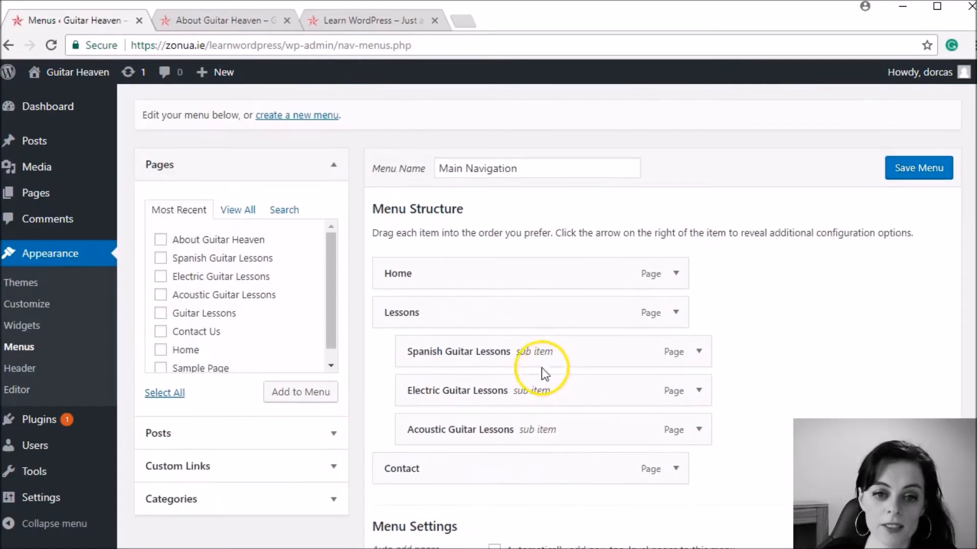
pyautogui.click(162, 240)
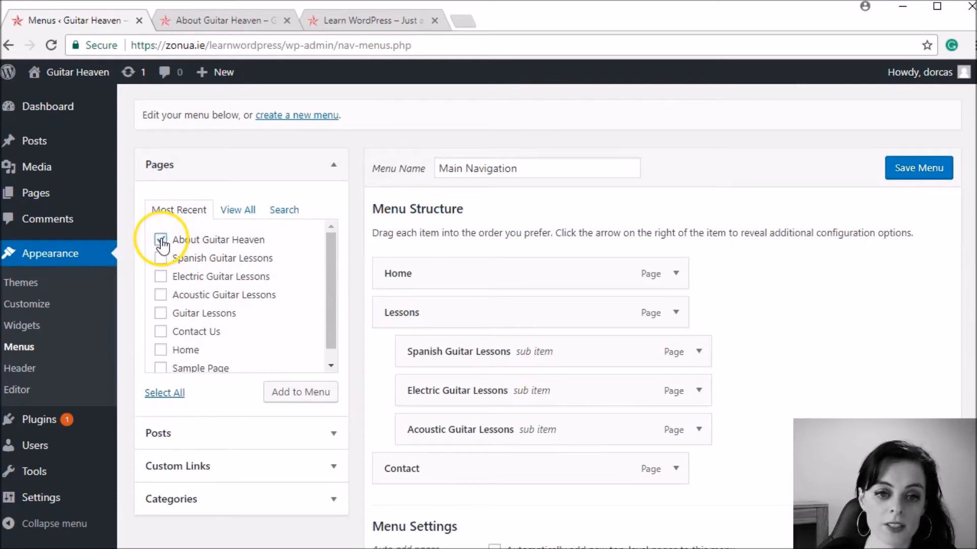
pyautogui.click(318, 394)
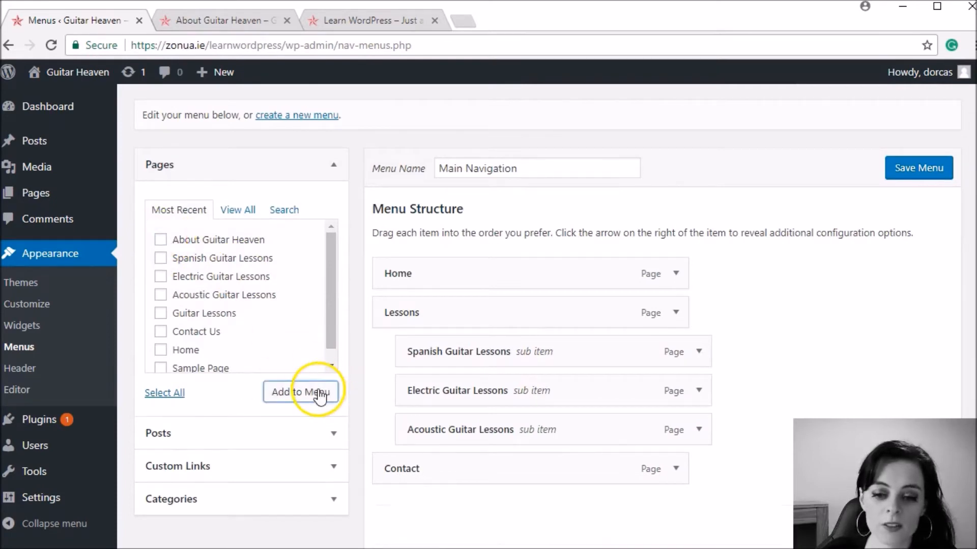
# Place the About Guitar Heaven menu item between Home and Lessons, and reload the site with the saved menu.
pyautogui.moveTo(445, 507); pyautogui.dragTo(445, 314)
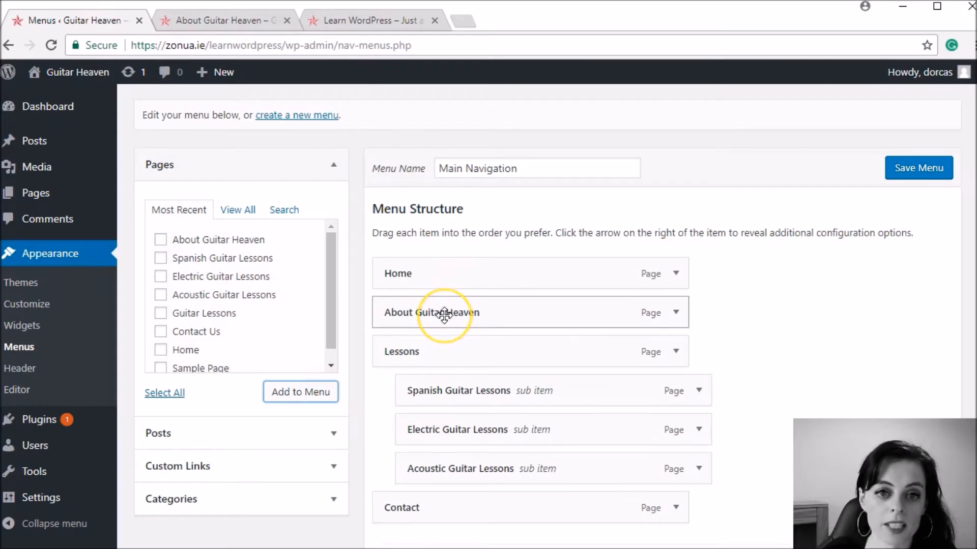
pyautogui.click(907, 183)
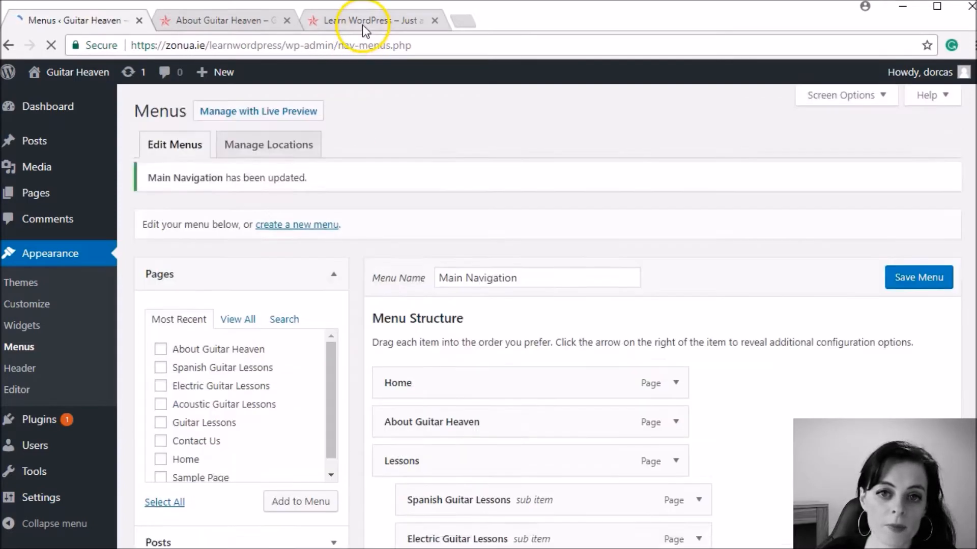
pyautogui.click(361, 24)
pyautogui.click(51, 45)
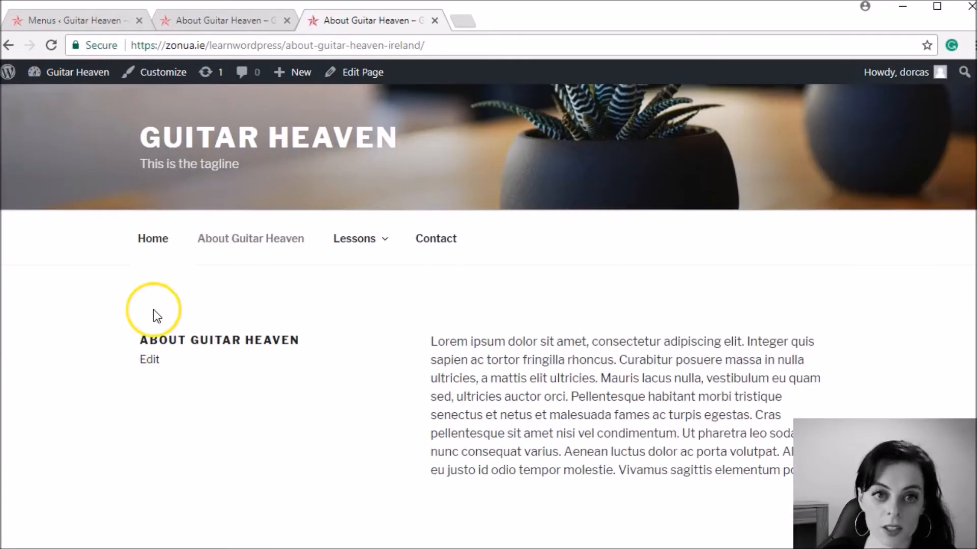
# Shorten the navigation label of the About Guitar Heaven menu item to "About" and save the menu.
pyautogui.click(91, 23)
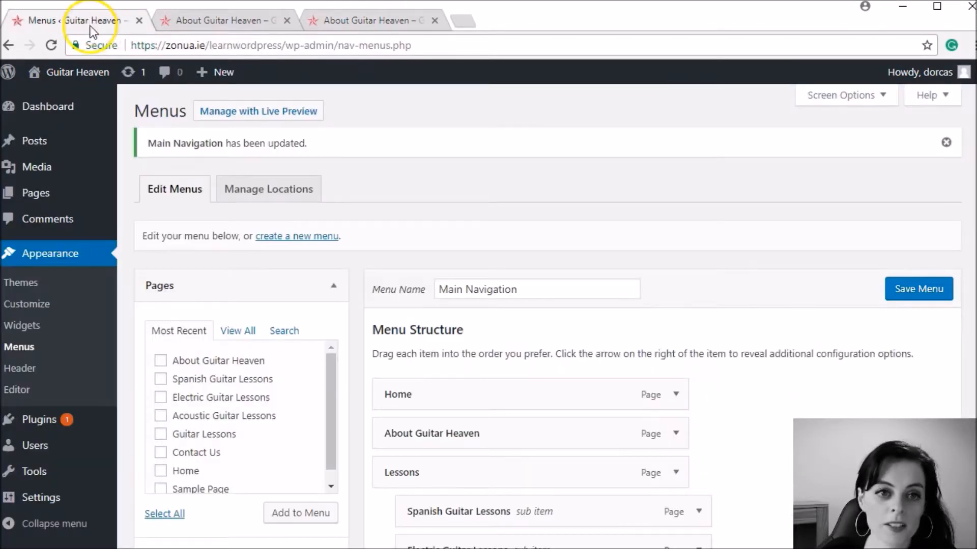
pyautogui.click(677, 433)
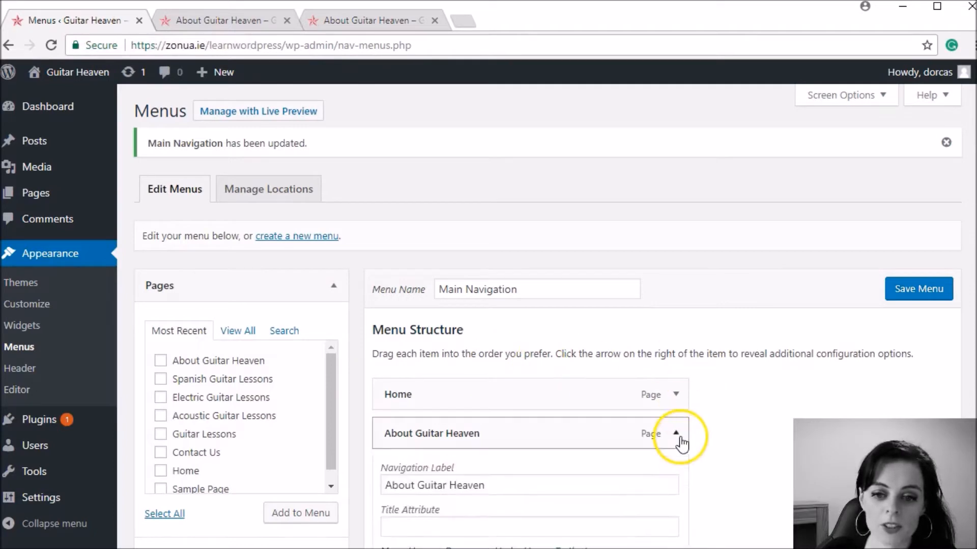
pyautogui.moveTo(417, 485); pyautogui.dragTo(506, 484)
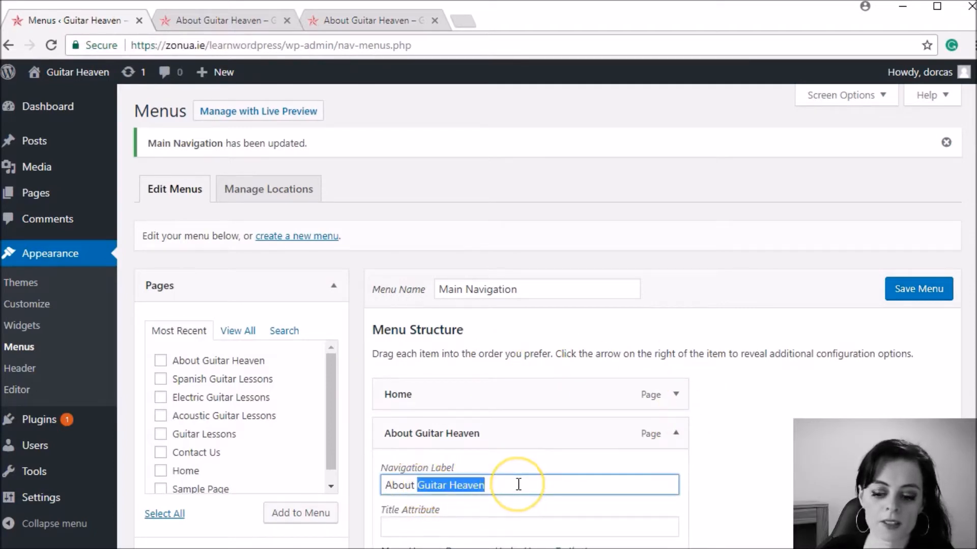
pyautogui.press('BackSpace')
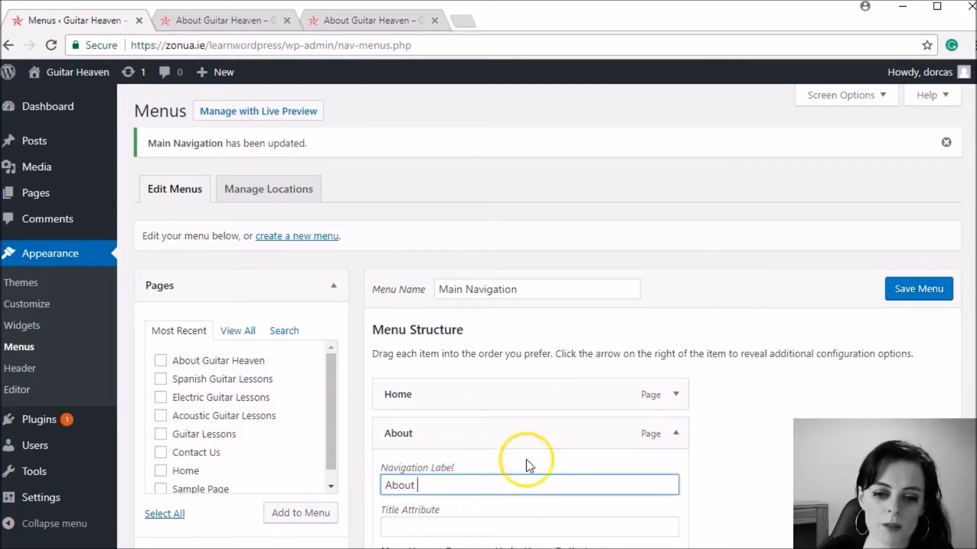
pyautogui.click(899, 288)
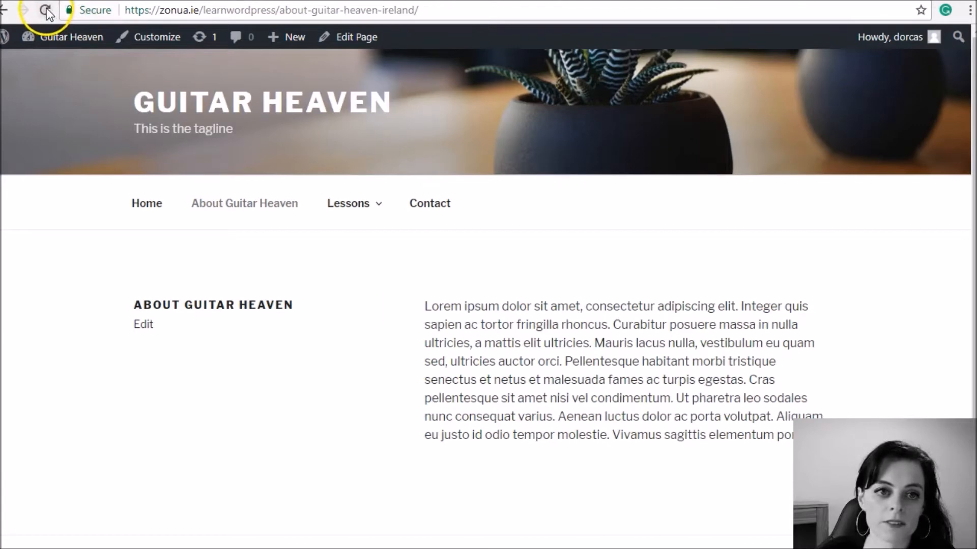
# Reload the live page and compare its menu label with the page heading and web address.
pyautogui.click(45, 10)
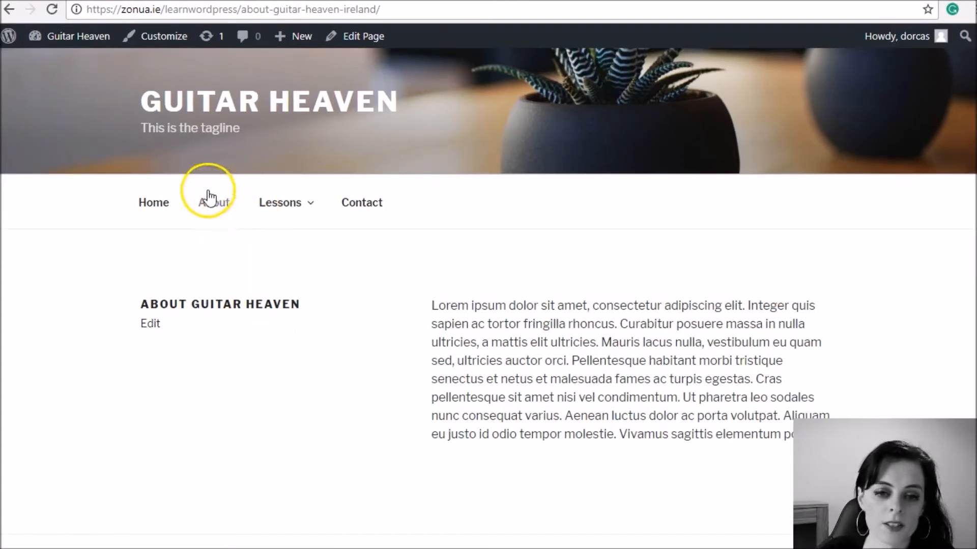
pyautogui.moveTo(139, 301); pyautogui.dragTo(301, 307)
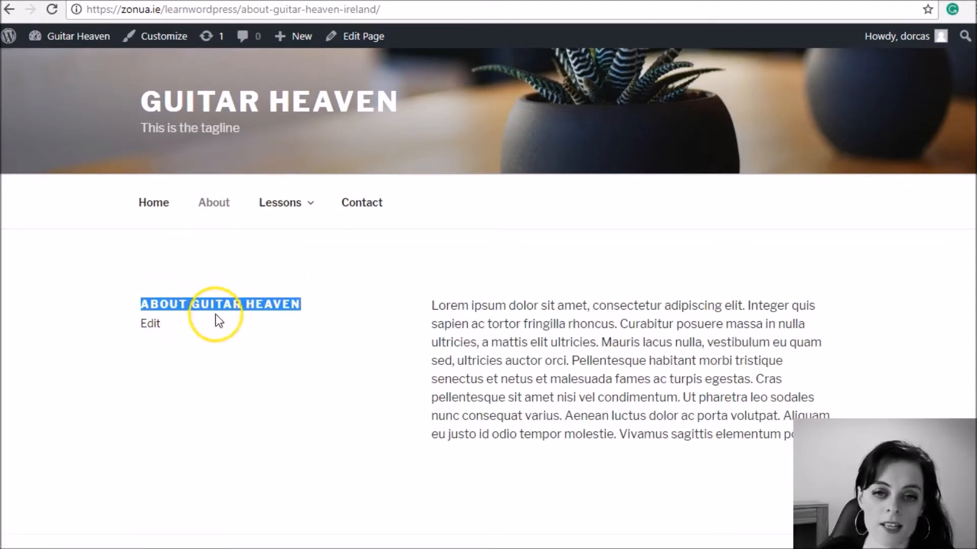
pyautogui.moveTo(242, 11); pyautogui.dragTo(382, 7)
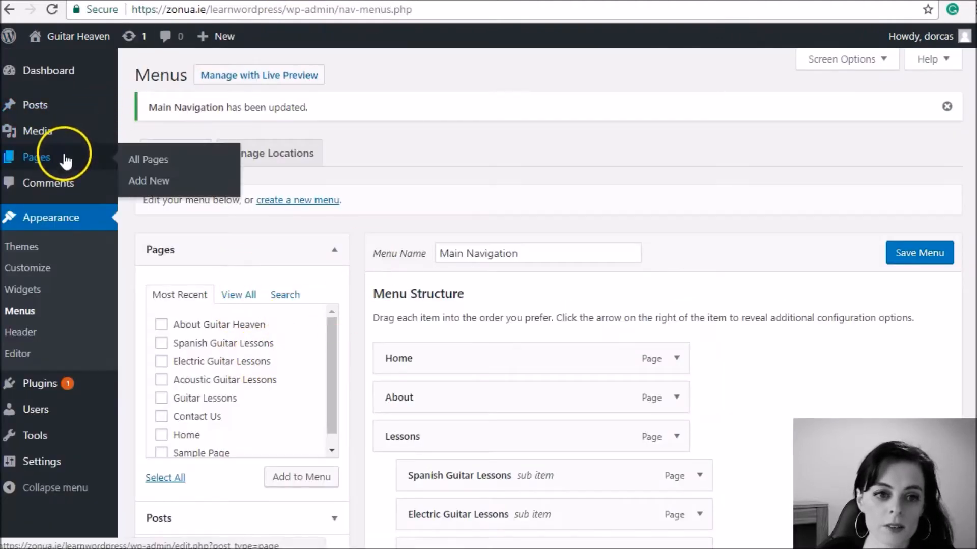
# Reopen the About Guitar Heaven page for editing and add a "Guitar Lessons" line below the paragraph.
pyautogui.click(57, 159)
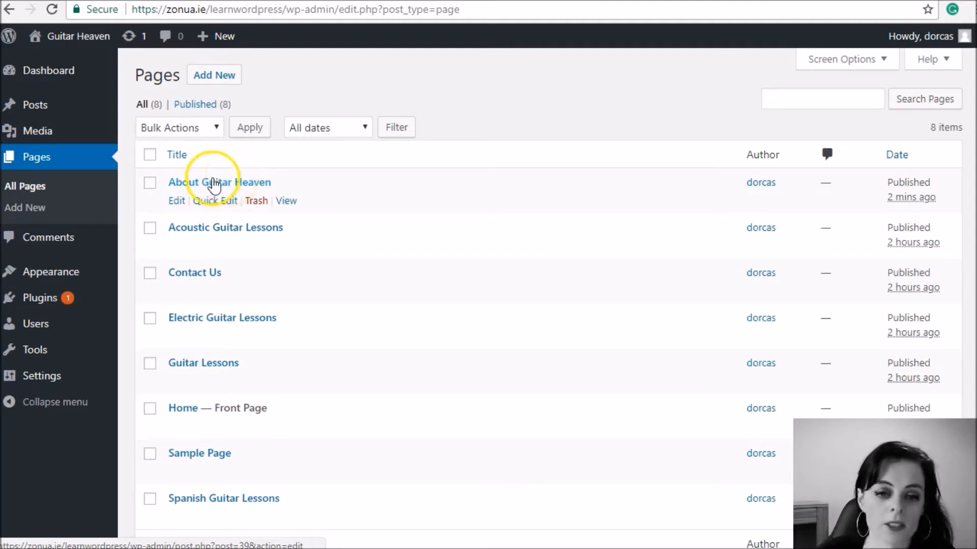
pyautogui.click(230, 186)
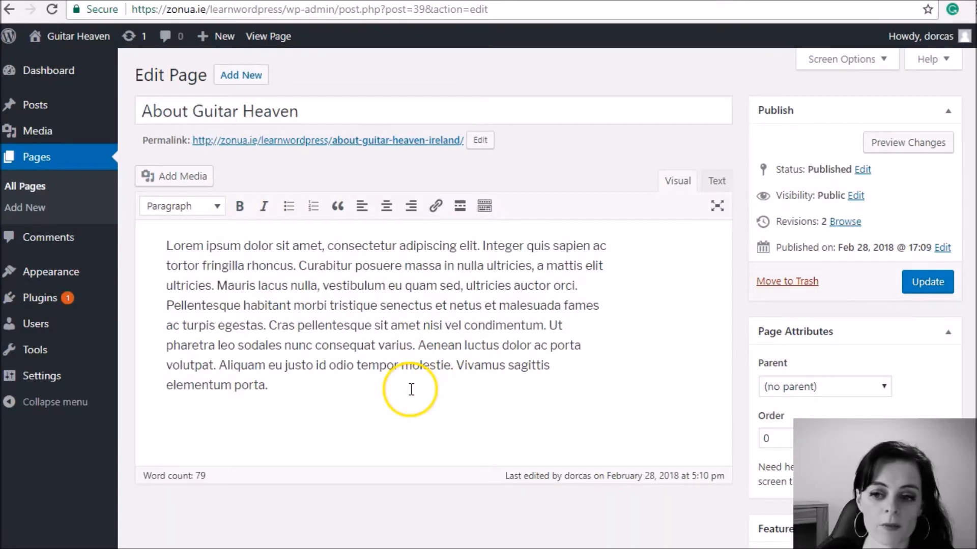
pyautogui.scroll(-1, 410, 393)
pyautogui.scroll(1, 407, 379)
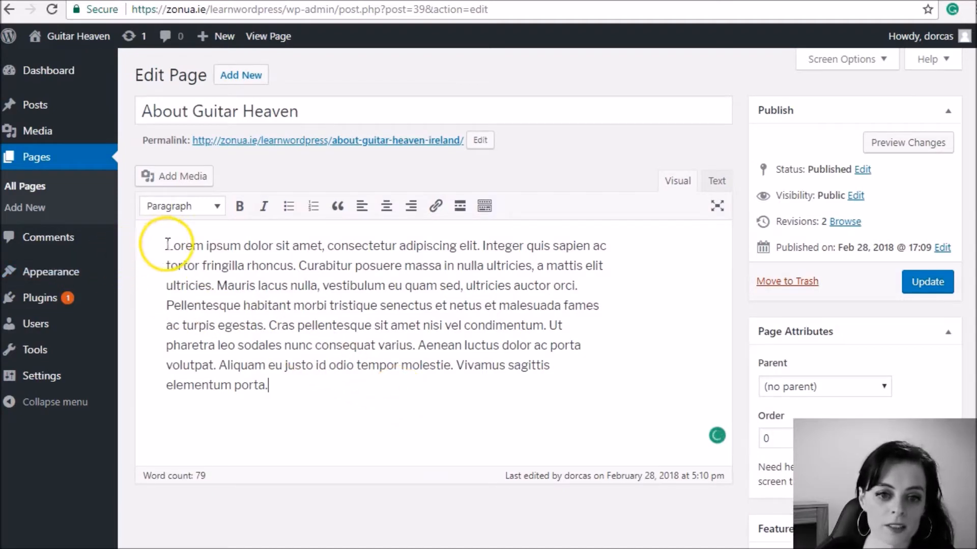
pyautogui.click(312, 400)
pyautogui.press('Return')
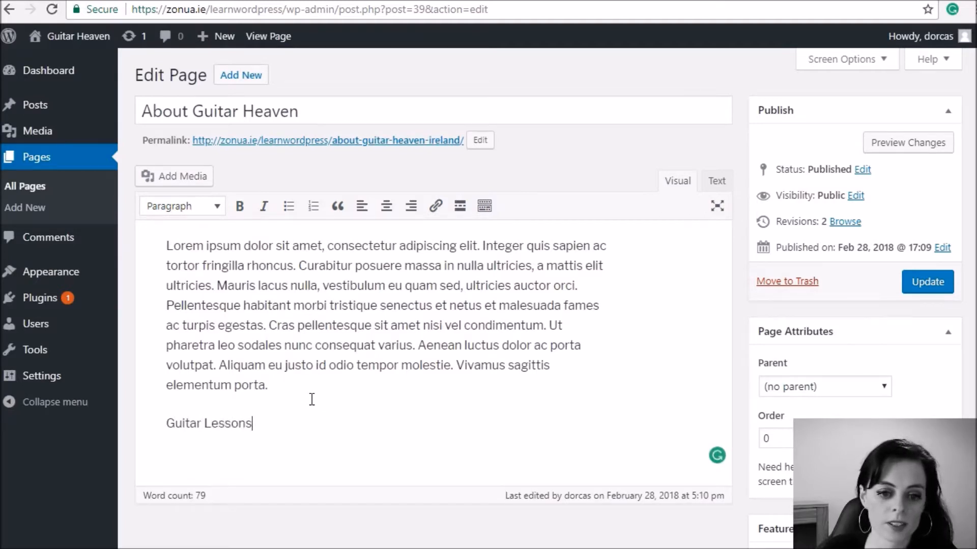
pyautogui.press('Return')
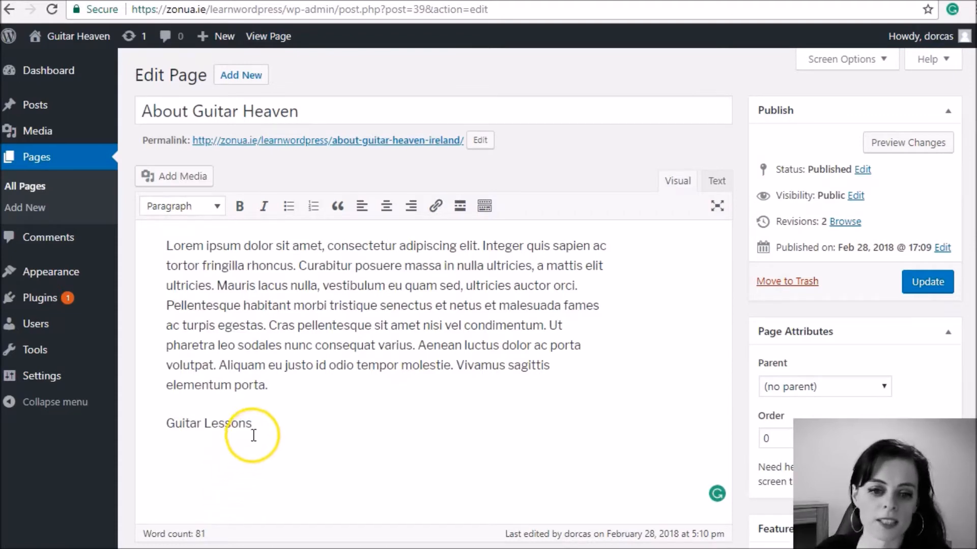
pyautogui.moveTo(264, 425); pyautogui.dragTo(154, 436)
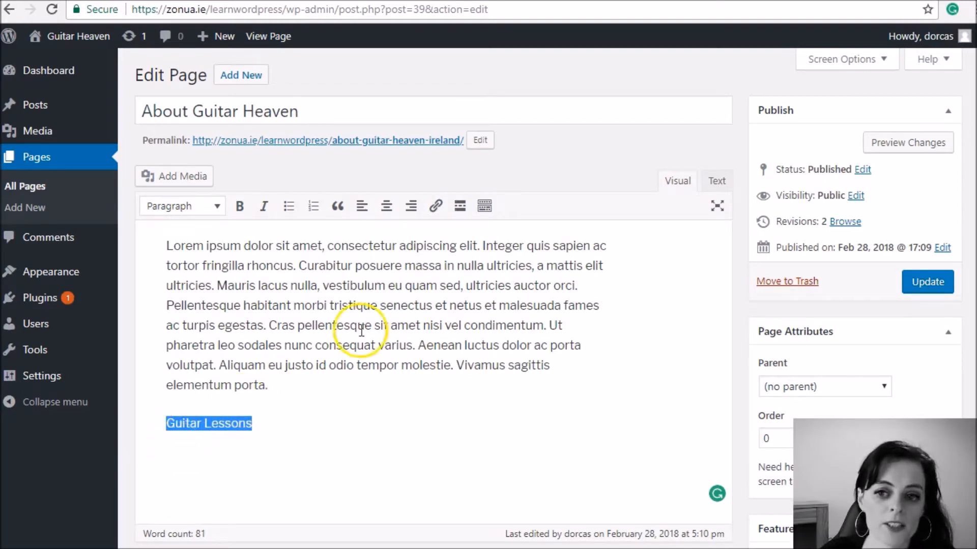
pyautogui.click(715, 184)
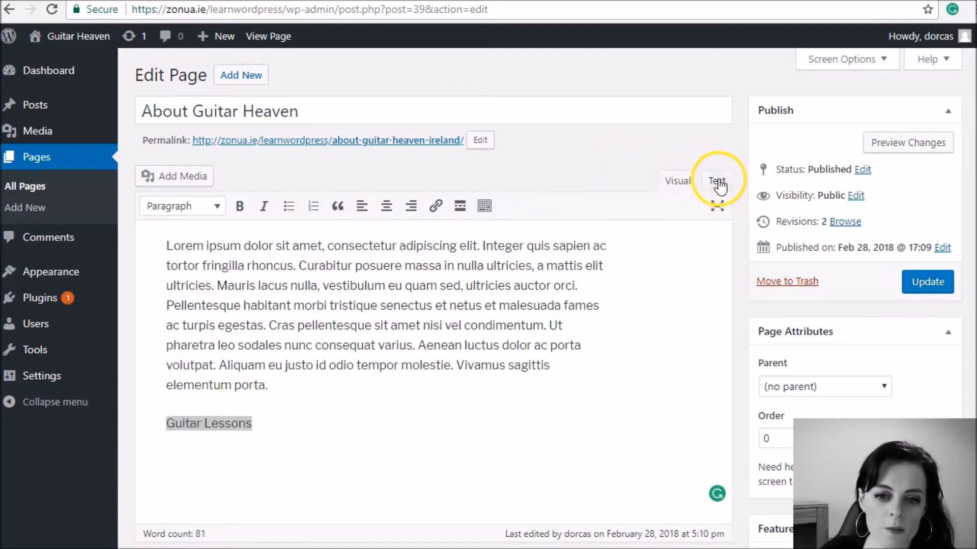
pyautogui.click(676, 183)
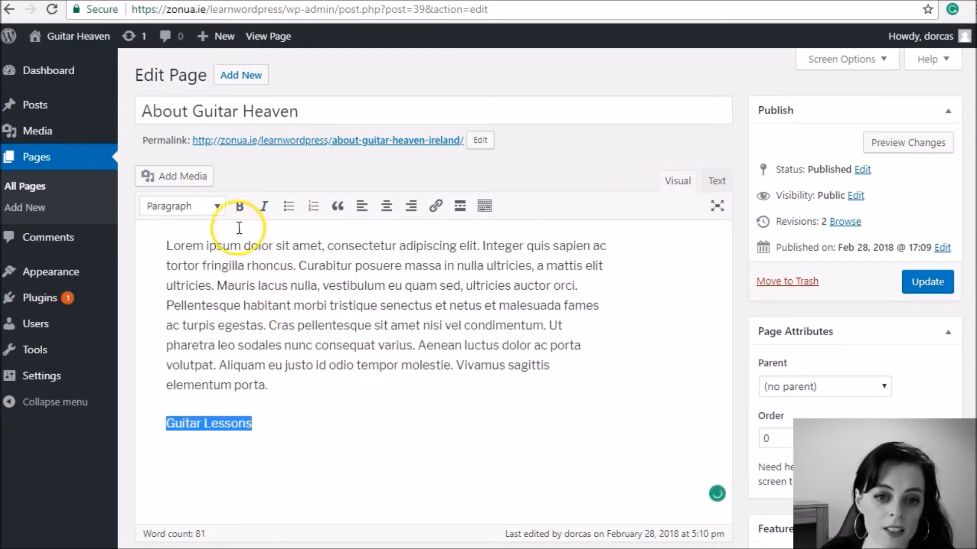
pyautogui.click(203, 247)
pyautogui.click(234, 387)
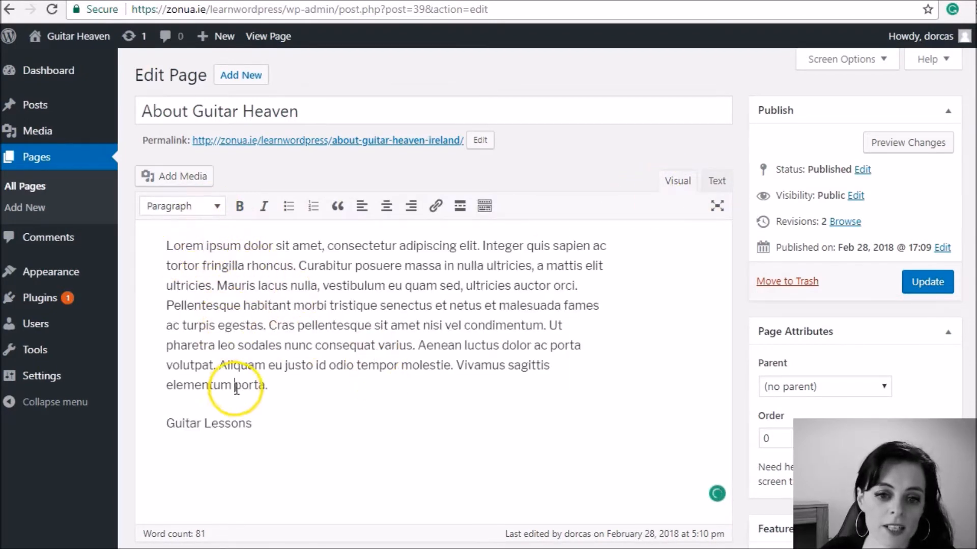
# Format the "Guitar Lessons" line below the paragraph as Heading 2.
pyautogui.moveTo(254, 425); pyautogui.dragTo(165, 423)
pyautogui.click(218, 210)
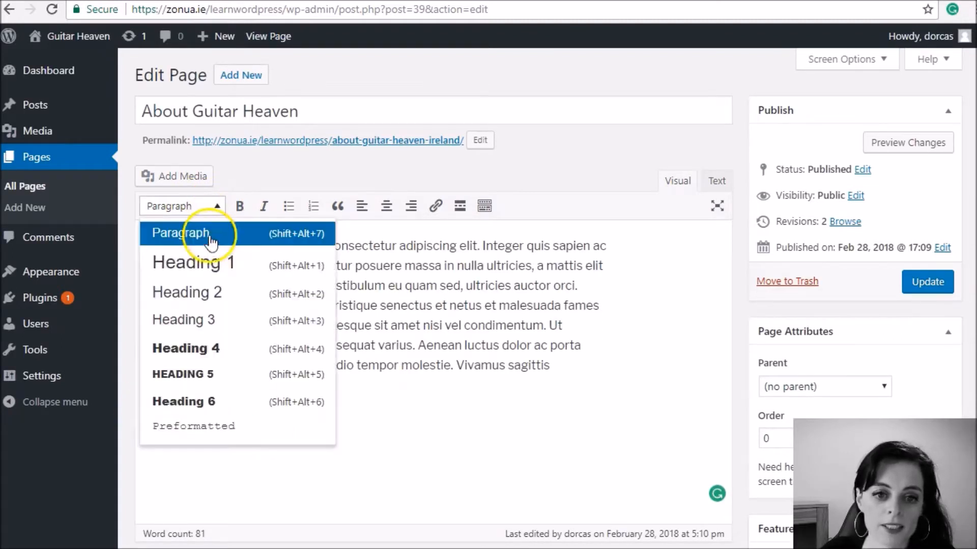
pyautogui.click(233, 298)
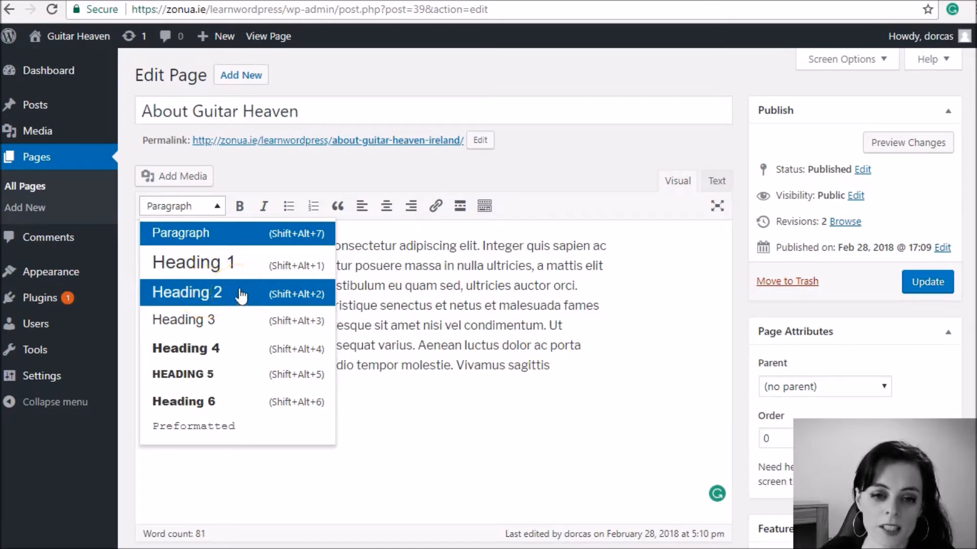
pyautogui.click(246, 271)
pyautogui.moveTo(322, 109); pyautogui.dragTo(138, 116)
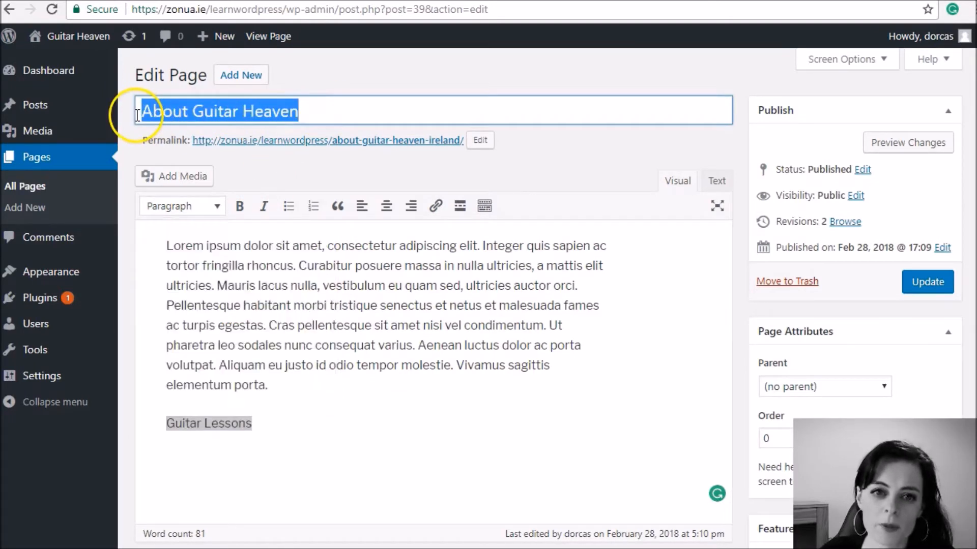
pyautogui.click(218, 205)
pyautogui.click(210, 293)
pyautogui.click(290, 432)
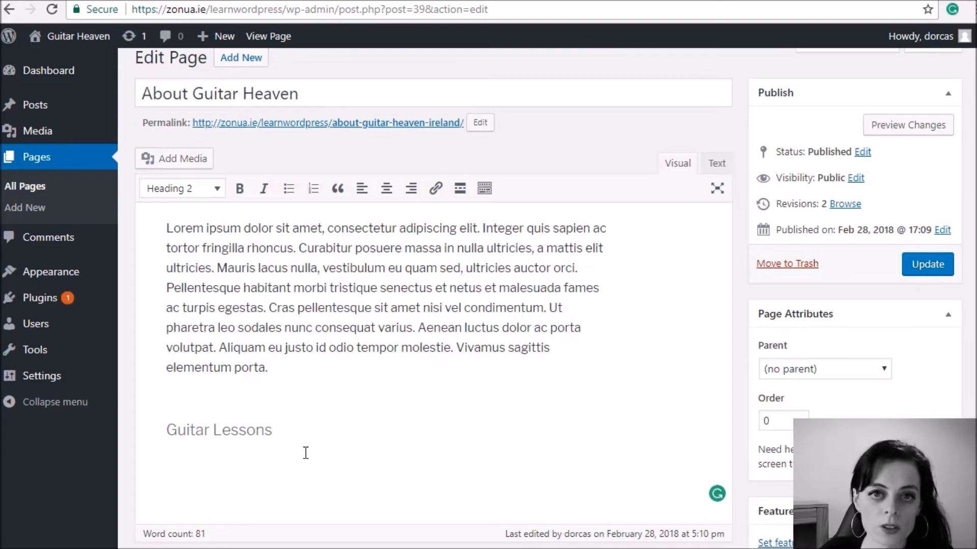
# Start a bulleted list on a new line below the Guitar Lessons heading, trying the numbered style as well.
pyautogui.press('Return')
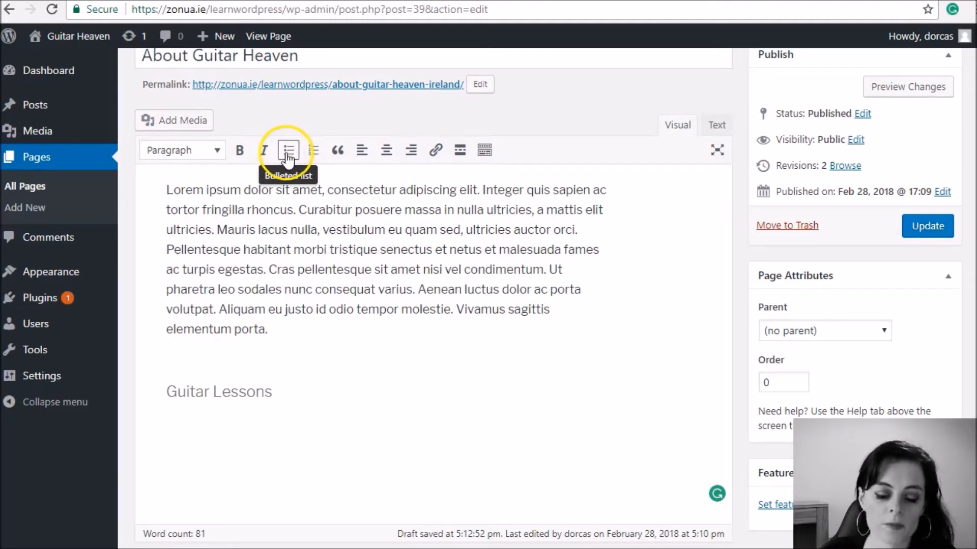
pyautogui.click(313, 156)
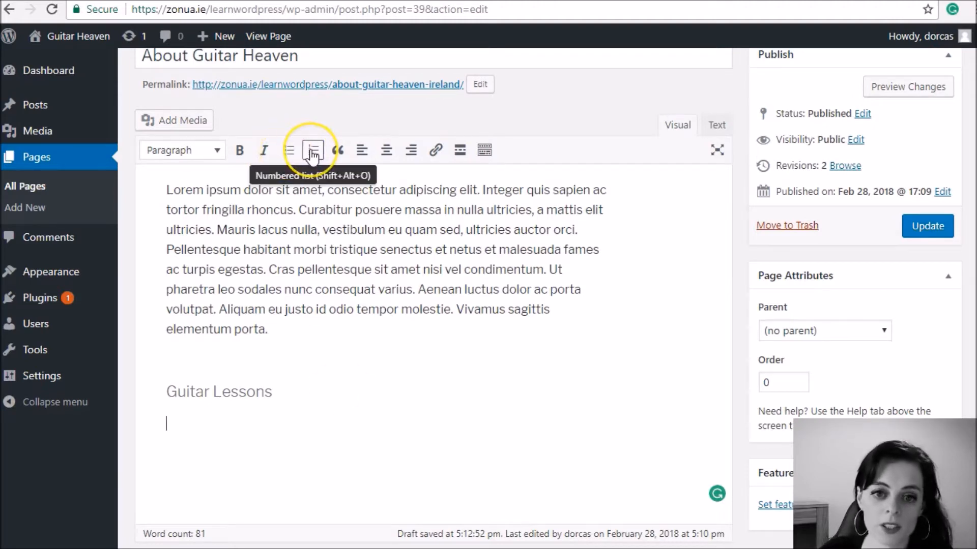
pyautogui.click(291, 153)
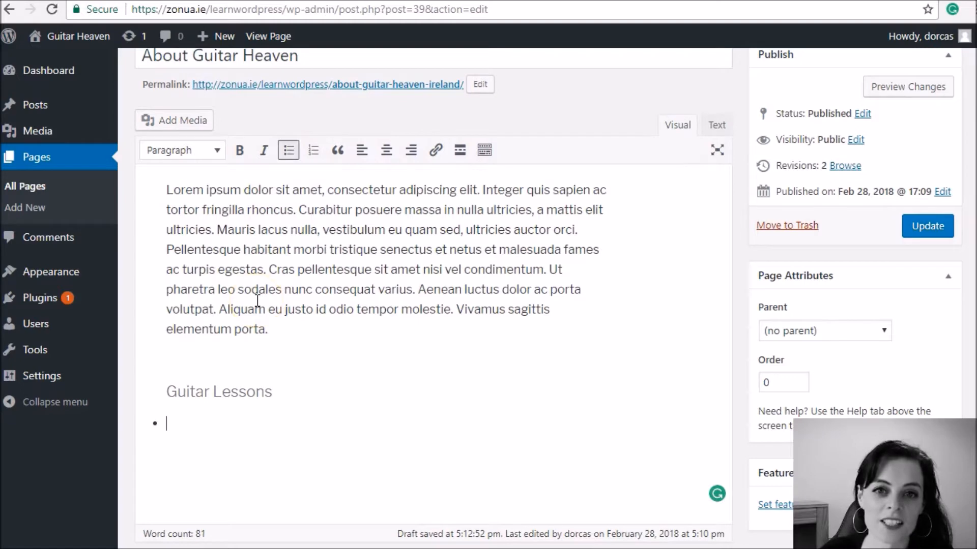
pyautogui.click(316, 160)
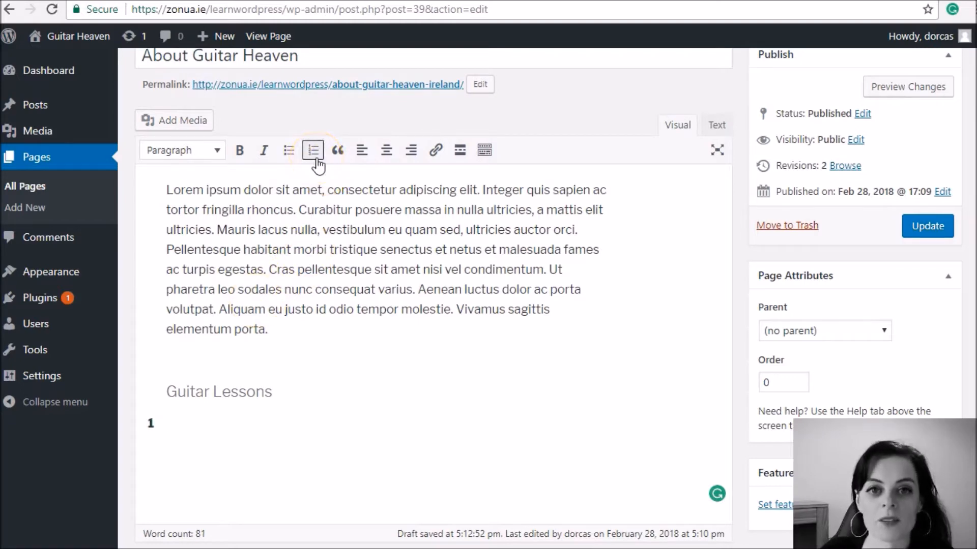
pyautogui.click(288, 153)
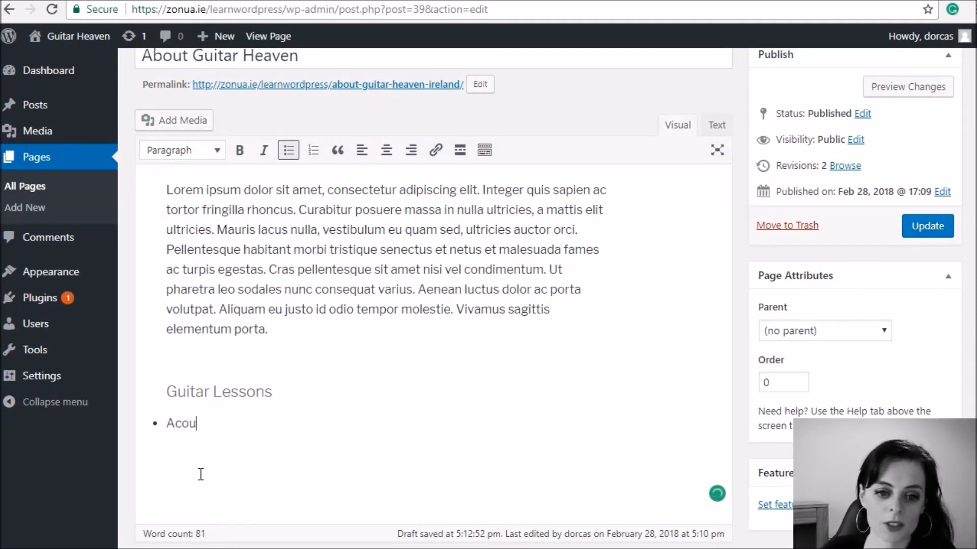
# Fill the bulleted list with Acoustic Guitar Lessons, Spanish Guitar Lessons and Electrical Guitar Lessons.
pyautogui.write('Acoustic Lessons')
pyautogui.press('Return')
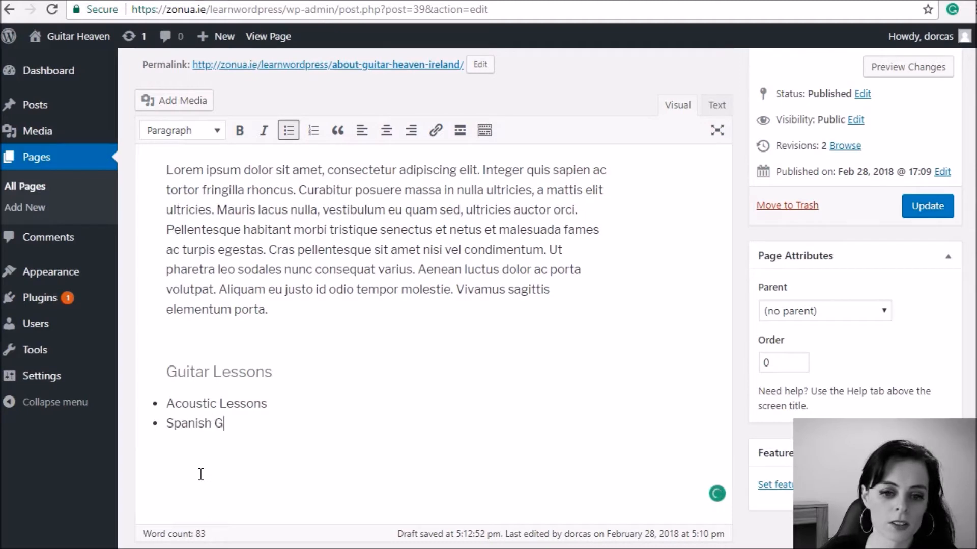
pyautogui.write('ns')
pyautogui.press('Return')
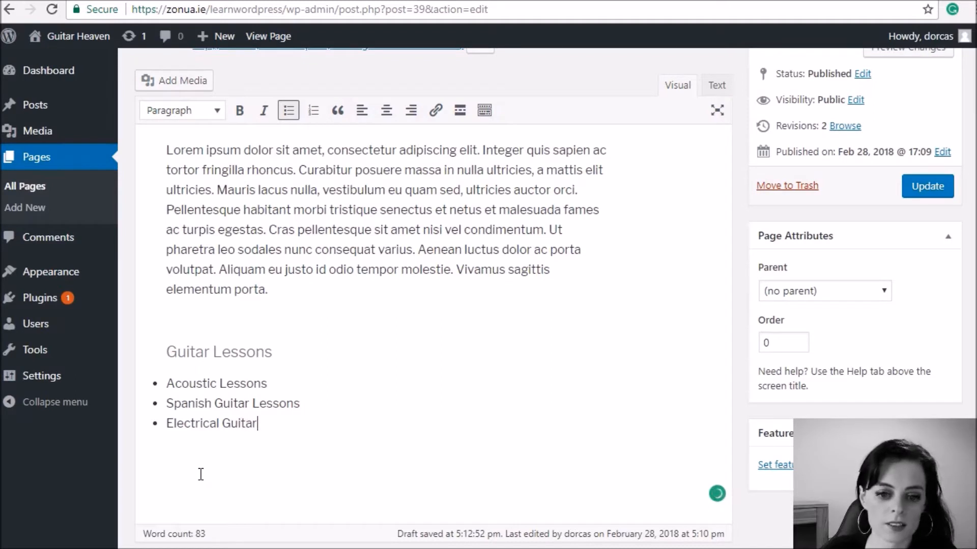
pyautogui.click(219, 385)
pyautogui.write('Guitar')
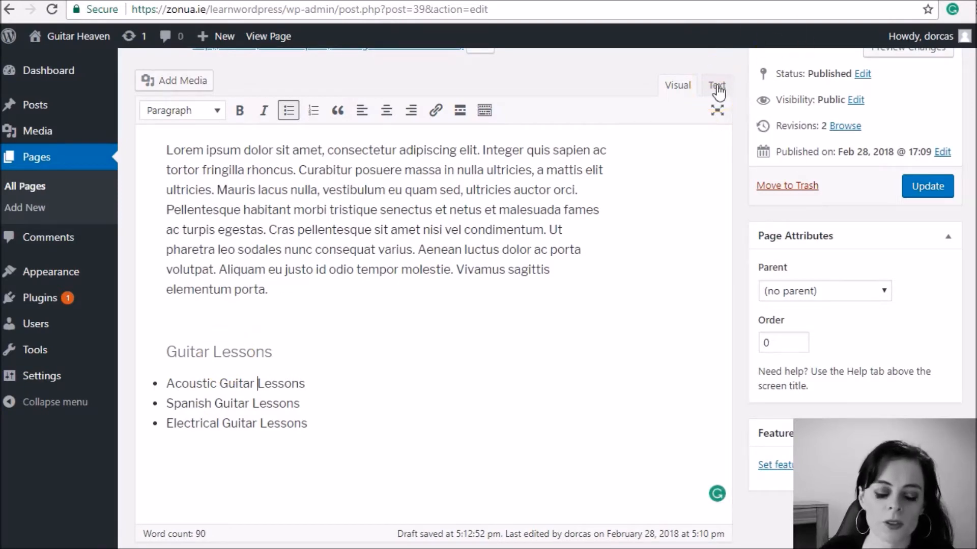
# Examine the HTML source of the Guitar Lessons heading and bulleted list, and return to the visual view.
pyautogui.click(716, 86)
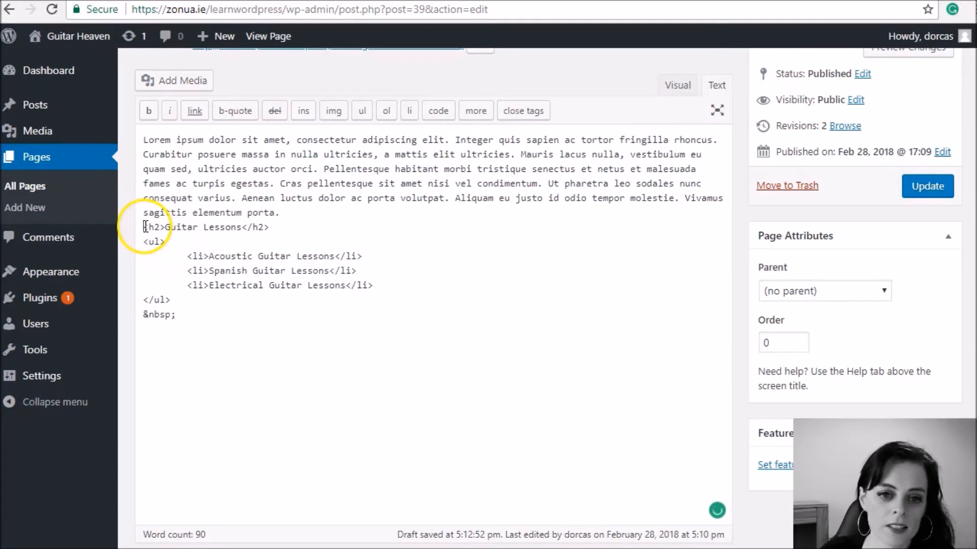
pyautogui.moveTo(146, 227); pyautogui.dragTo(268, 226)
pyautogui.moveTo(179, 302); pyautogui.dragTo(145, 236)
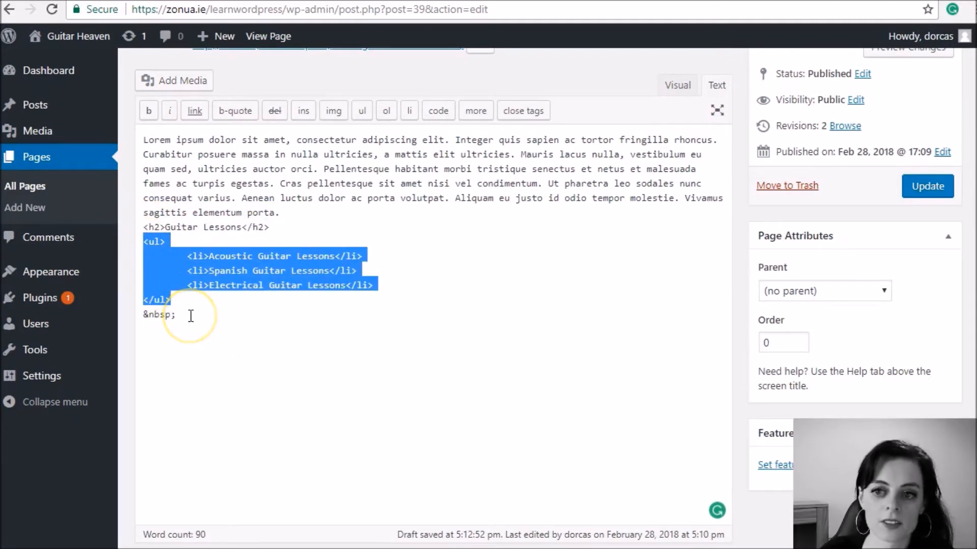
pyautogui.click(681, 91)
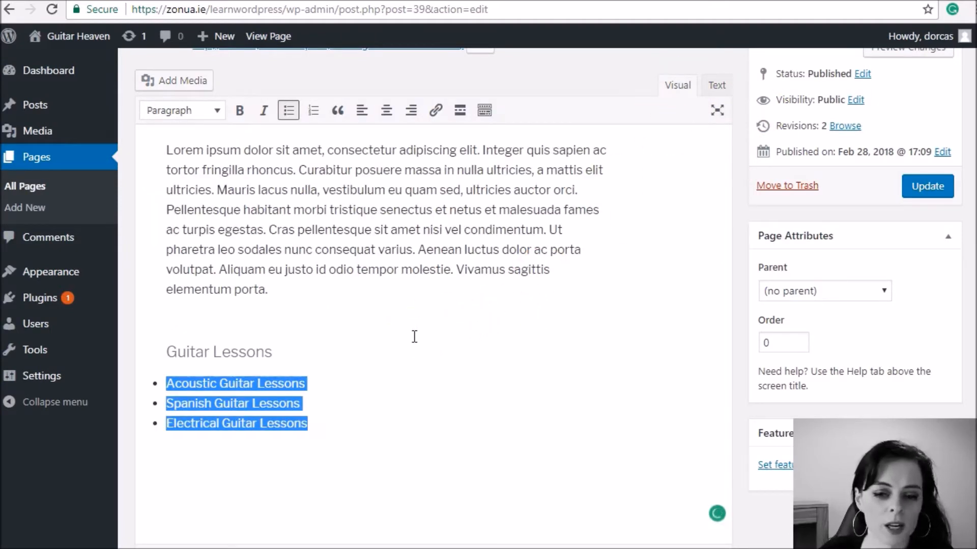
pyautogui.click(353, 355)
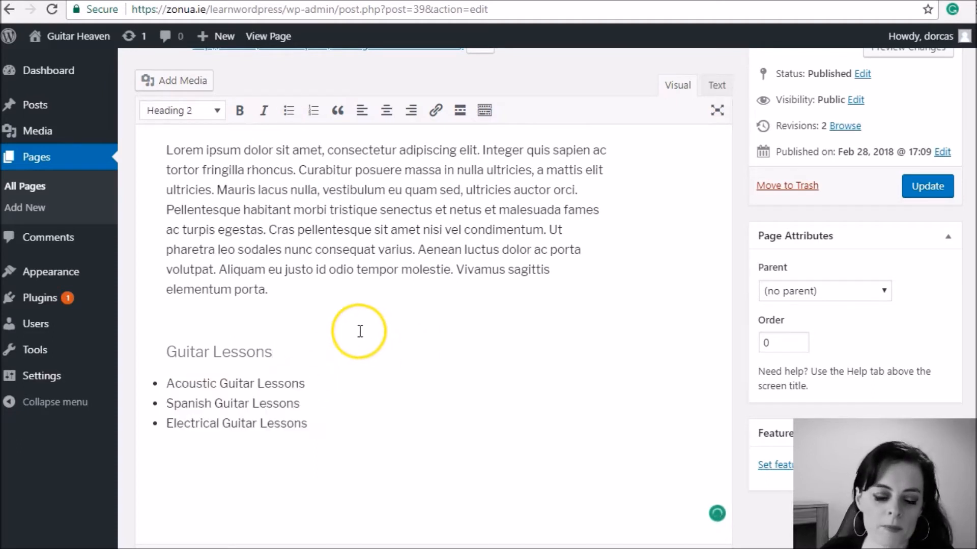
# Update the About Guitar Heaven page and reload the live page to review the new heading and list.
pyautogui.scroll(2, 362, 332)
pyautogui.click(253, 423)
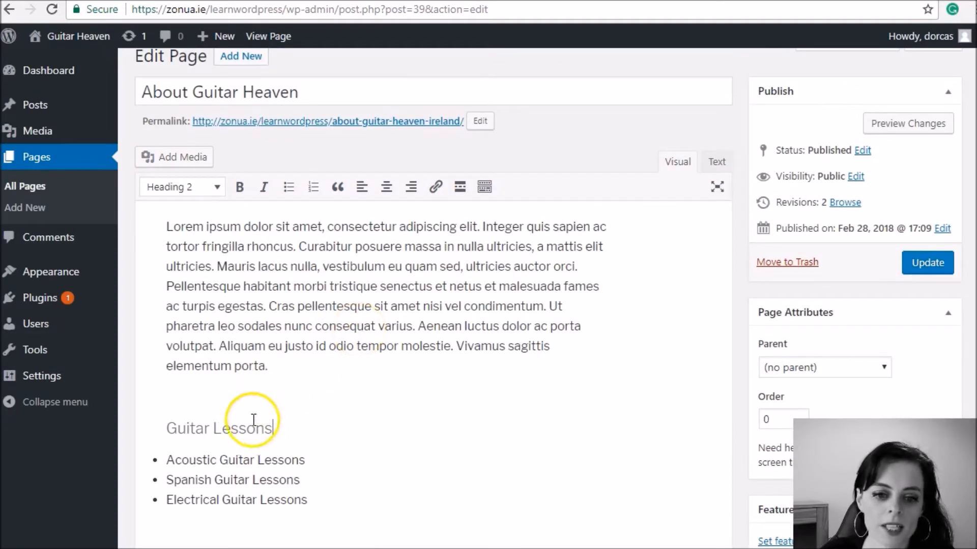
pyautogui.click(920, 273)
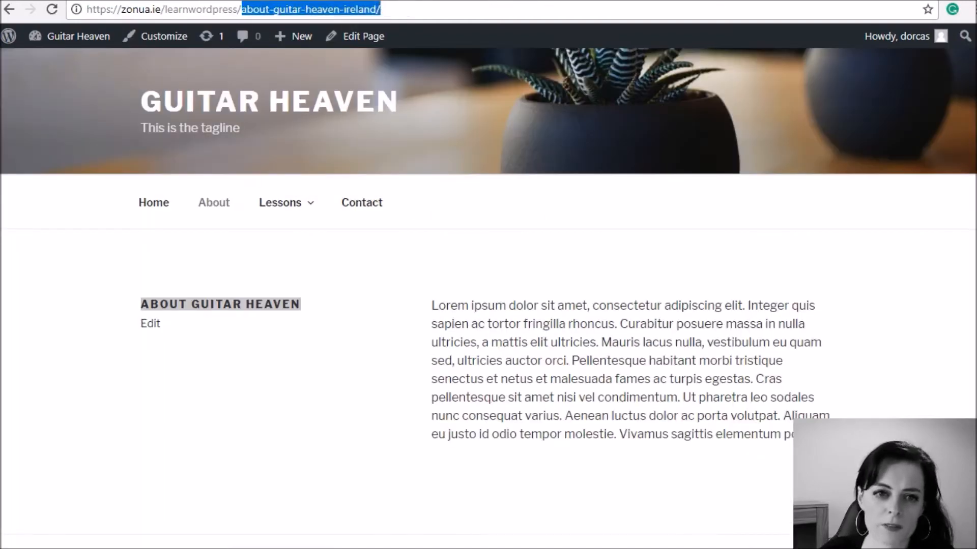
pyautogui.click(51, 11)
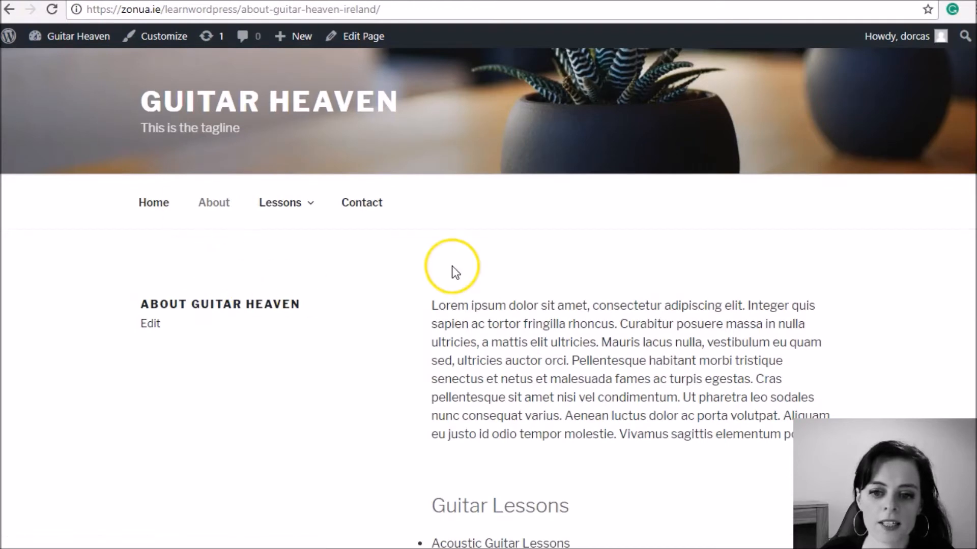
pyautogui.scroll(-2, 451, 268)
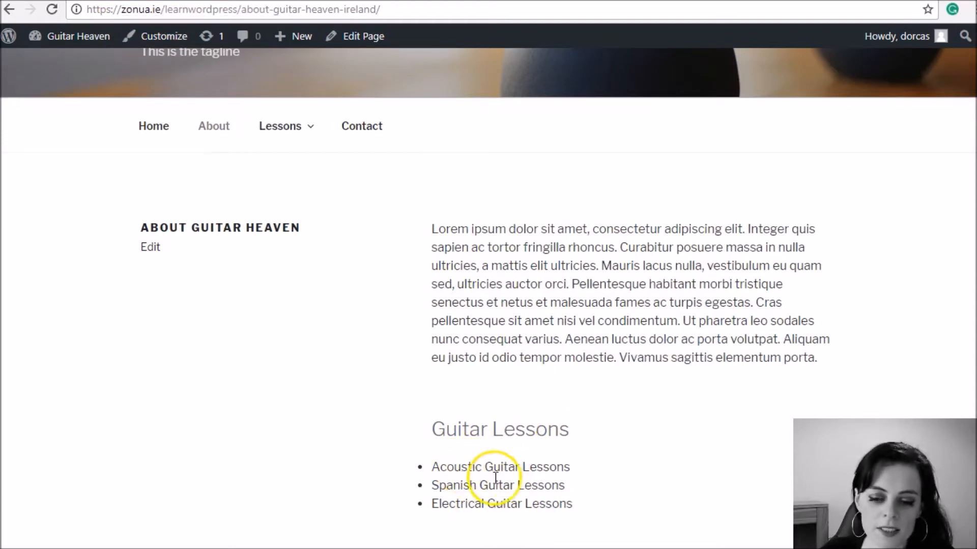
pyautogui.moveTo(294, 127)
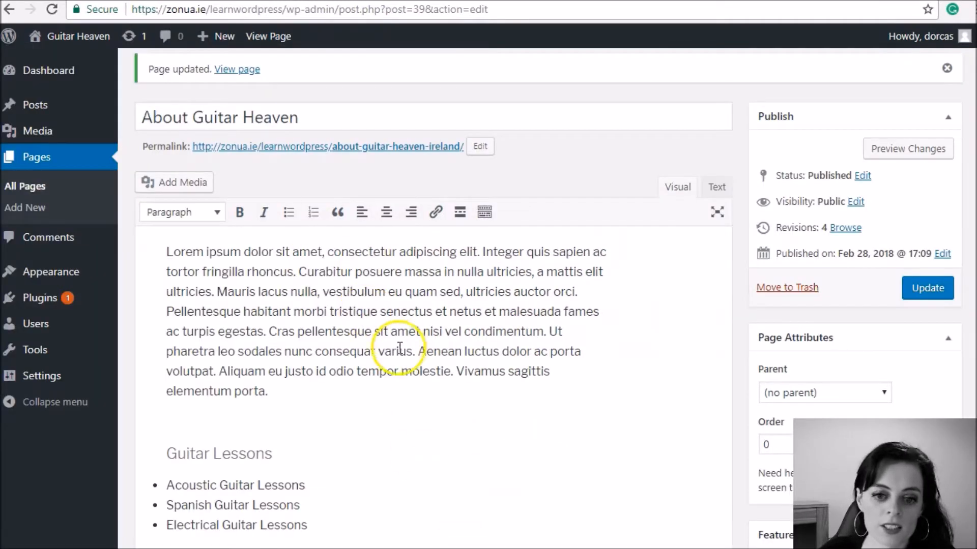
# Link the Acoustic Guitar Lessons list item to the existing Acoustic Guitar Lessons page.
pyautogui.scroll(-2, 410, 375)
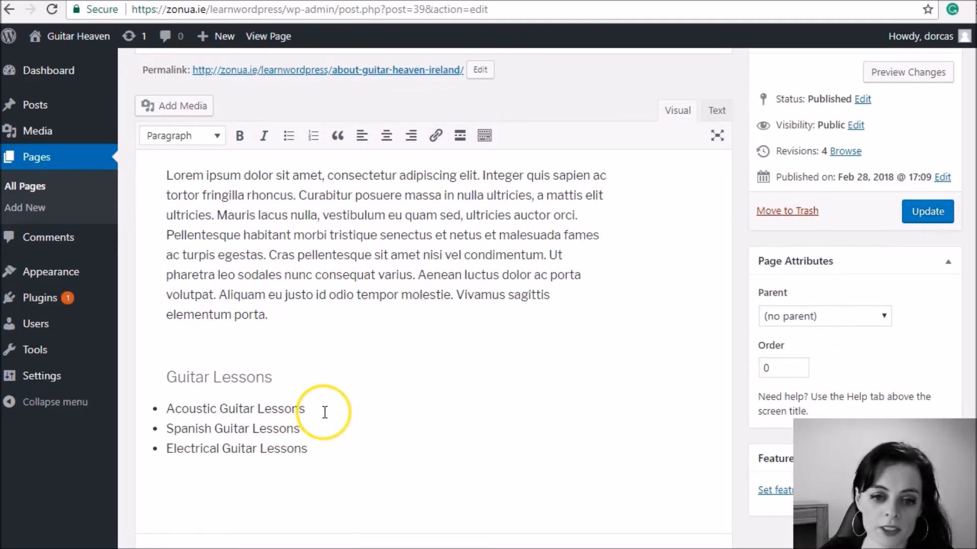
pyautogui.moveTo(322, 410); pyautogui.dragTo(163, 410)
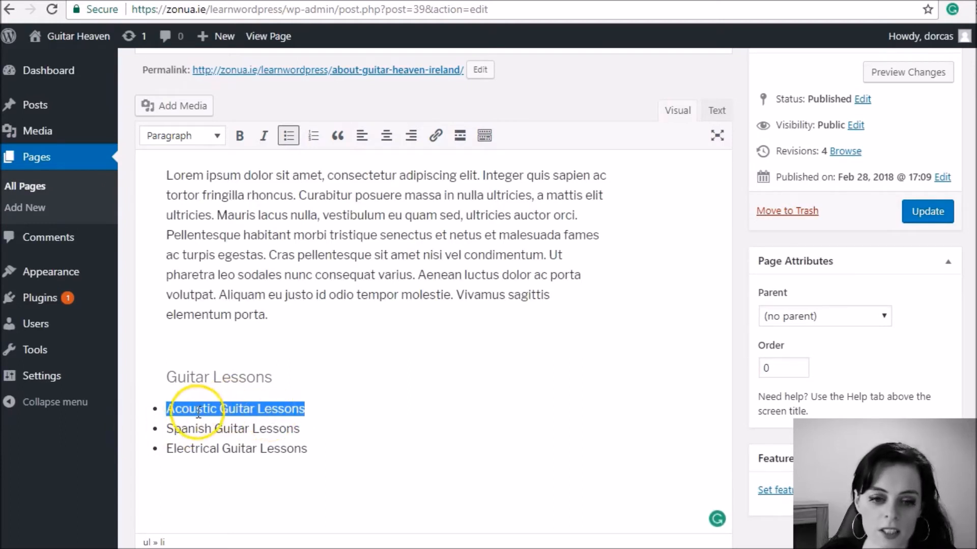
pyautogui.click(435, 136)
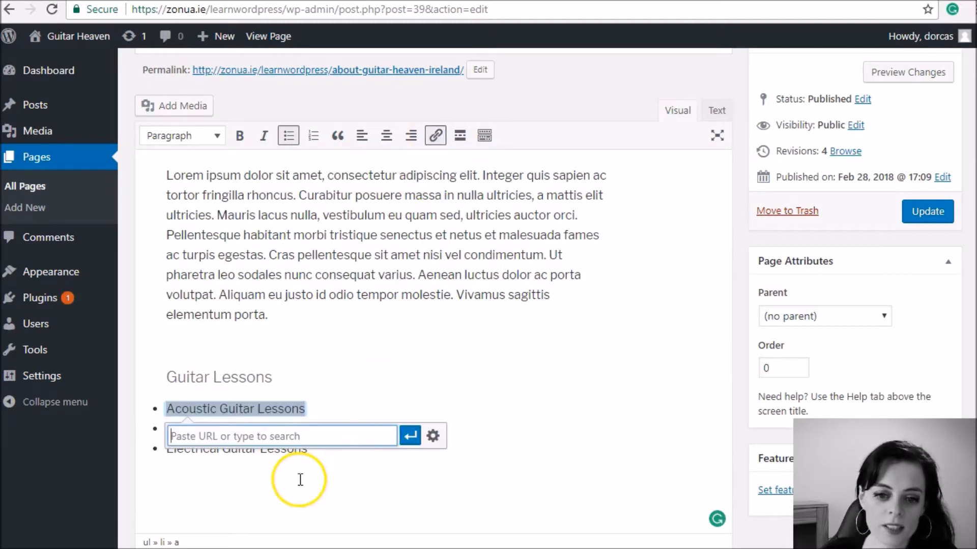
pyautogui.click(432, 437)
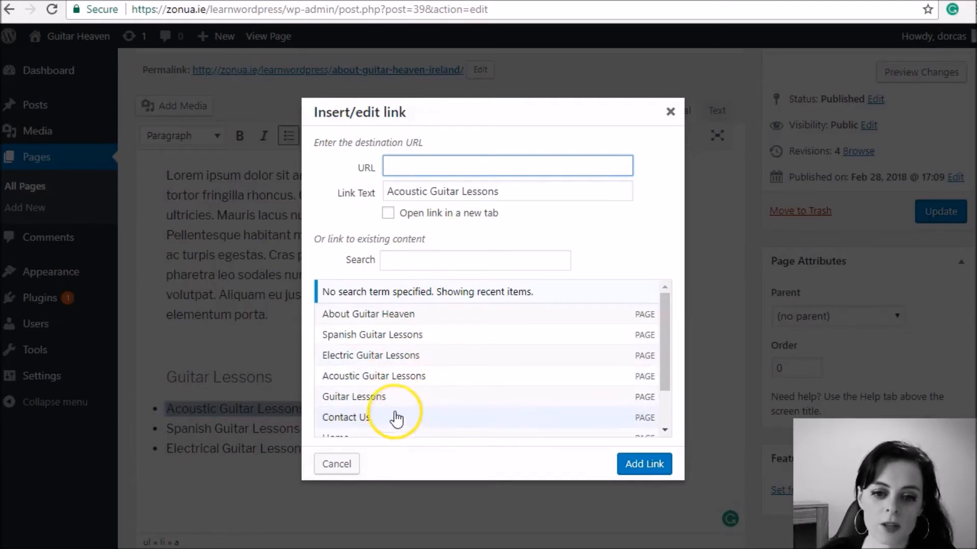
pyautogui.click(384, 379)
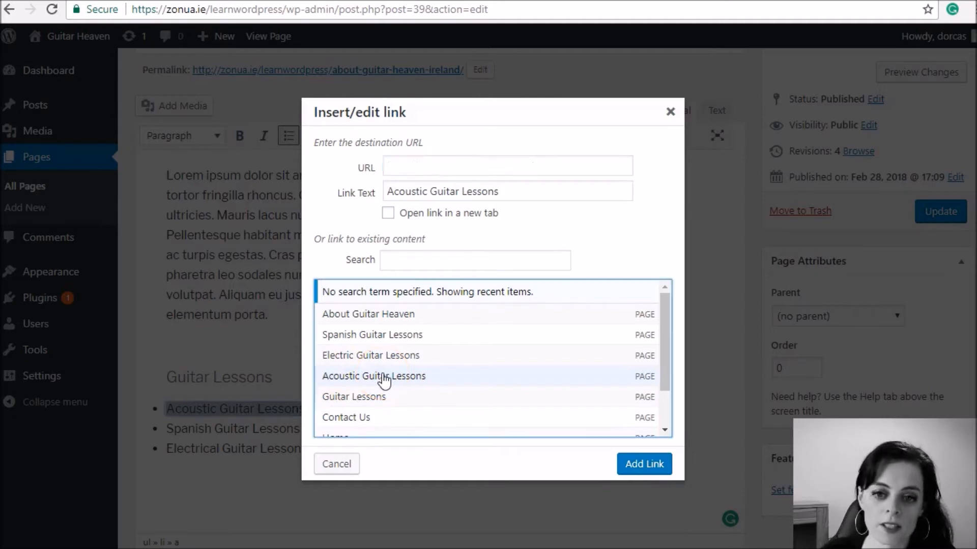
pyautogui.click(639, 466)
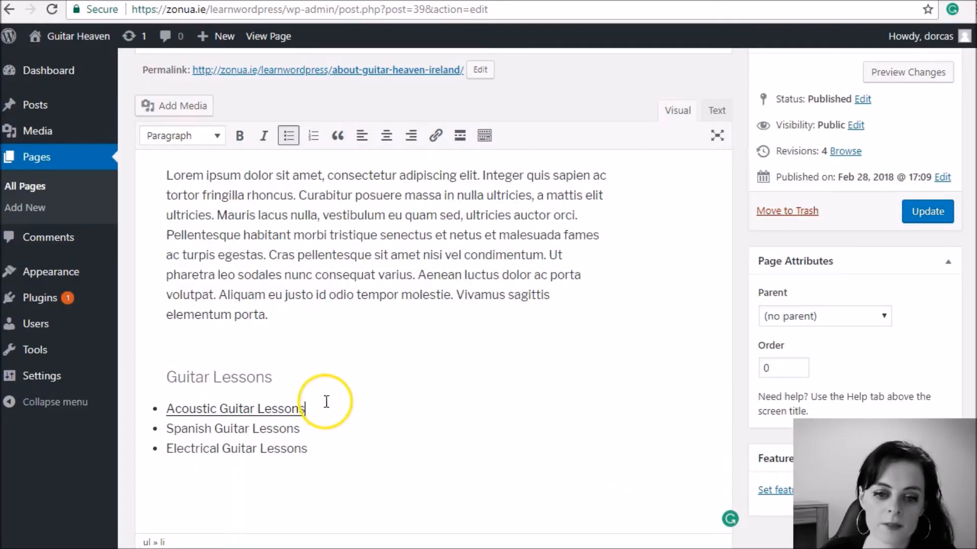
# Link the Spanish Guitar Lessons list item to the existing Spanish Guitar Lessons page.
pyautogui.moveTo(312, 427); pyautogui.dragTo(154, 423)
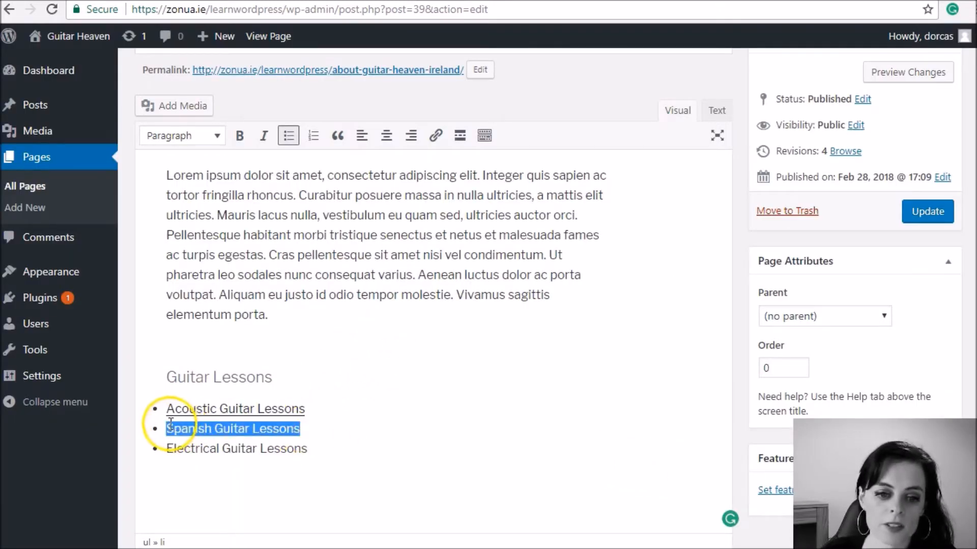
pyautogui.click(436, 137)
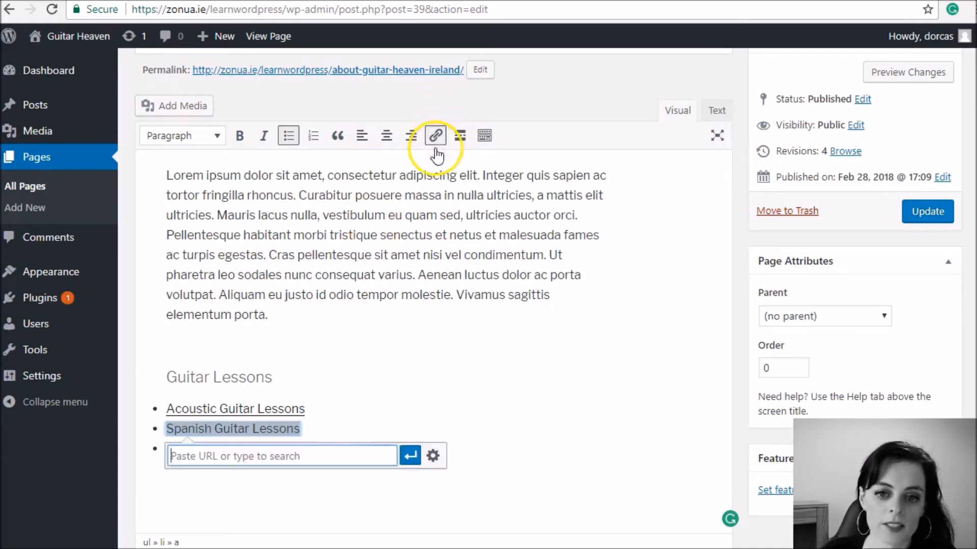
pyautogui.click(434, 455)
pyautogui.click(395, 337)
pyautogui.click(603, 464)
# Link the Electrical Guitar Lessons list item to the existing Electric Guitar Lessons page.
pyautogui.click(319, 452)
pyautogui.moveTo(319, 452); pyautogui.dragTo(163, 448)
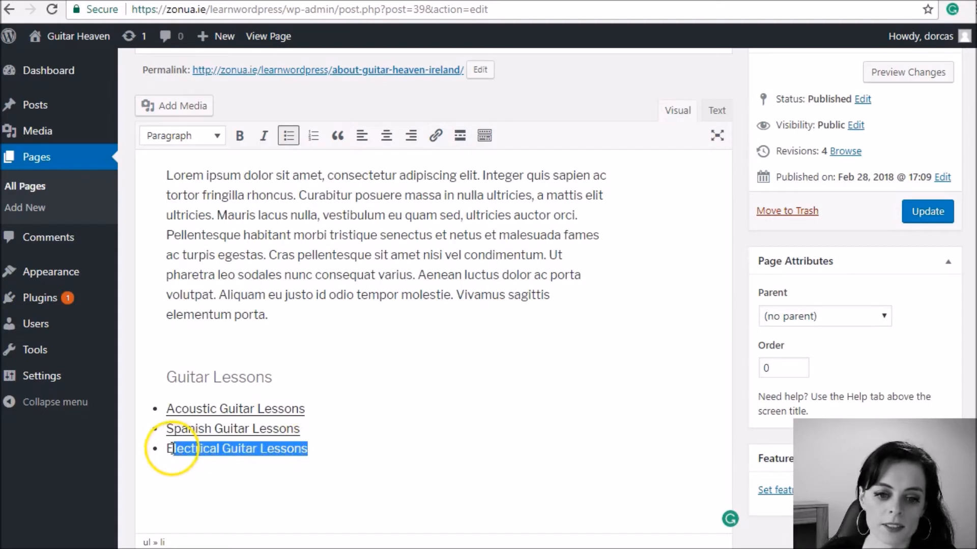
pyautogui.click(434, 136)
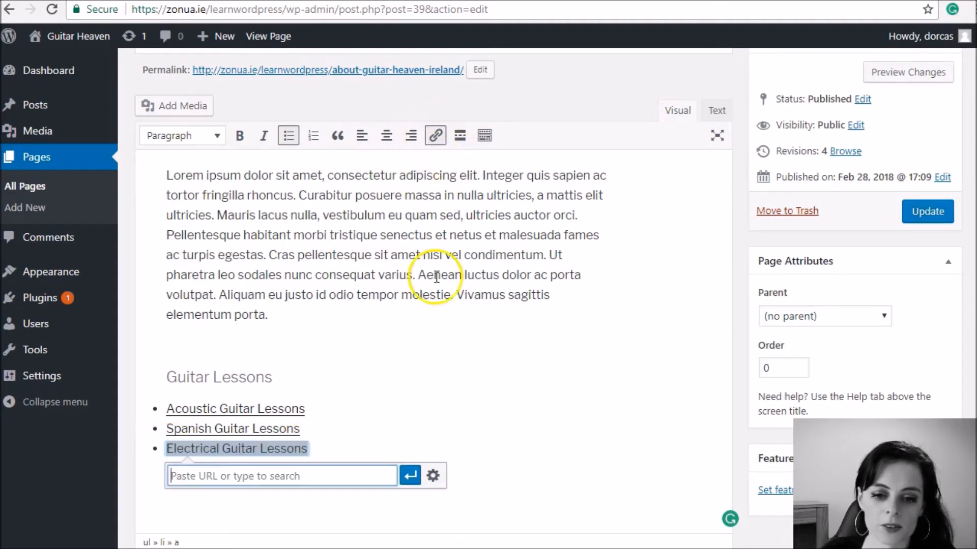
pyautogui.click(435, 472)
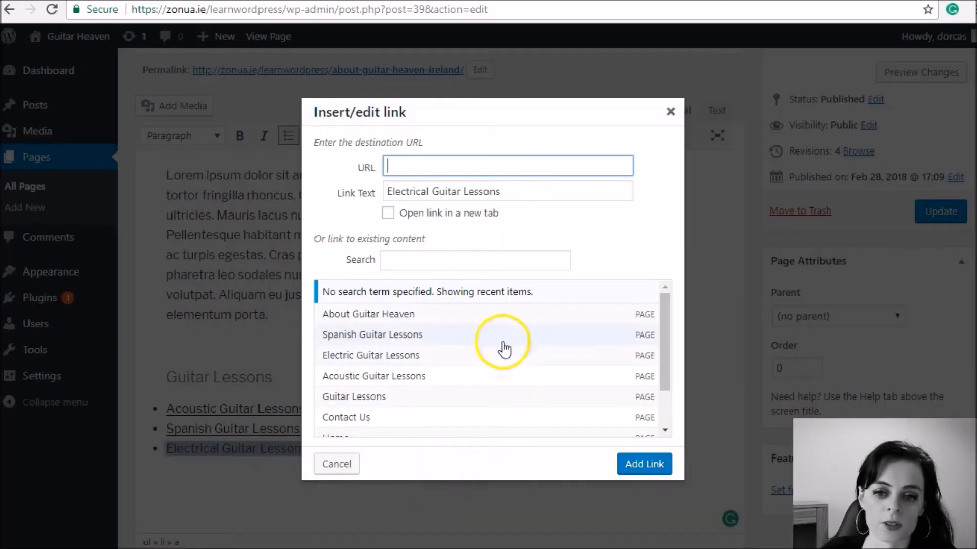
pyautogui.click(410, 357)
pyautogui.click(644, 464)
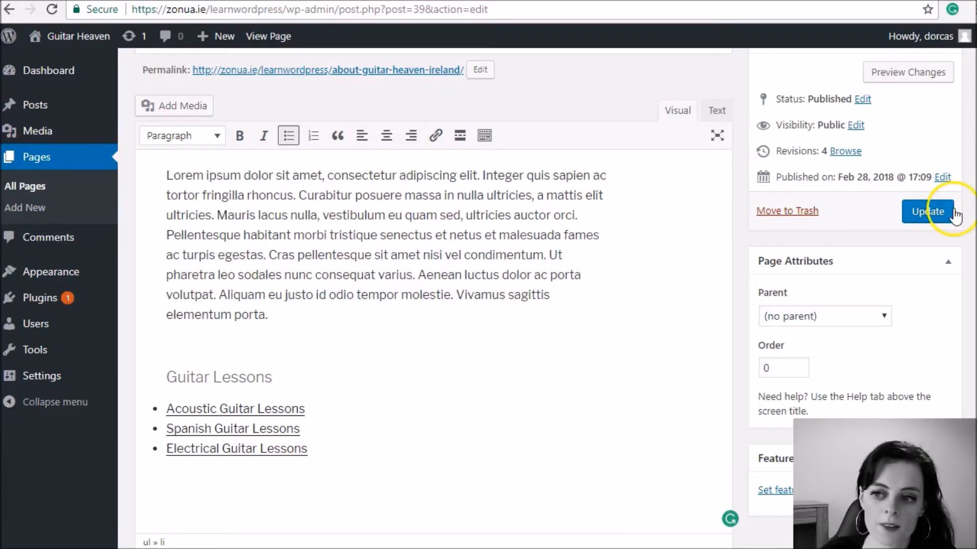
# Update the About Guitar Heaven page with the linked lessons and reload the live page.
pyautogui.click(931, 211)
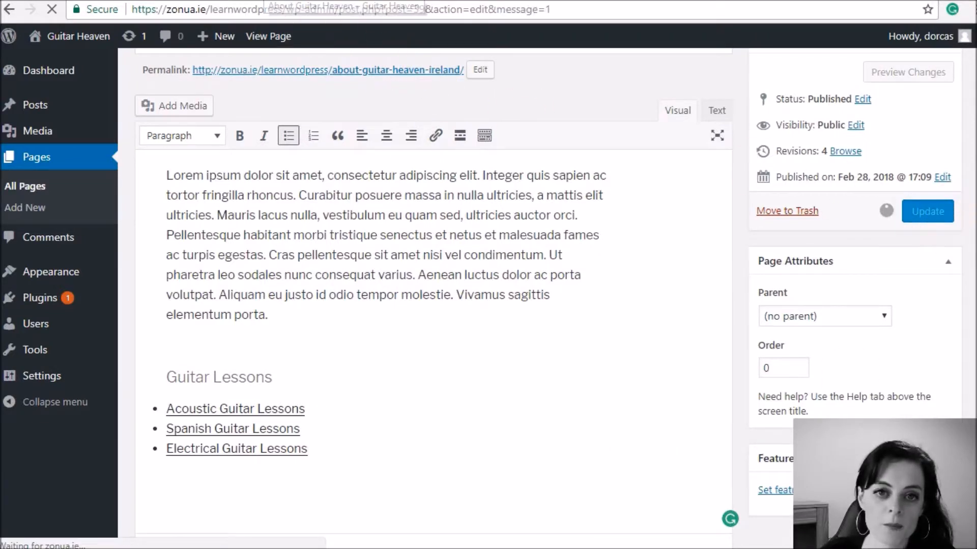
pyautogui.click(267, 1)
pyautogui.click(52, 10)
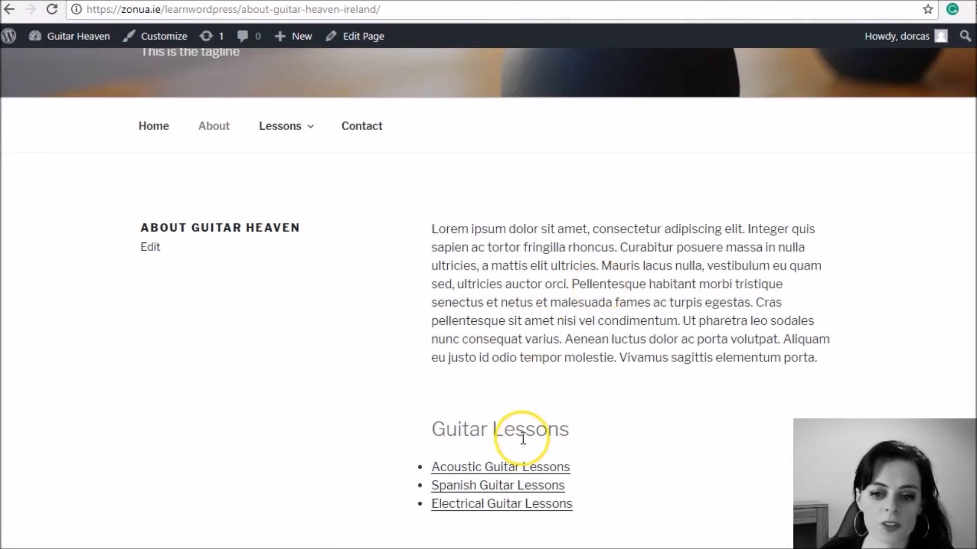
# Test the Acoustic Guitar Lessons link on the live page and return to the About page.
pyautogui.click(508, 466)
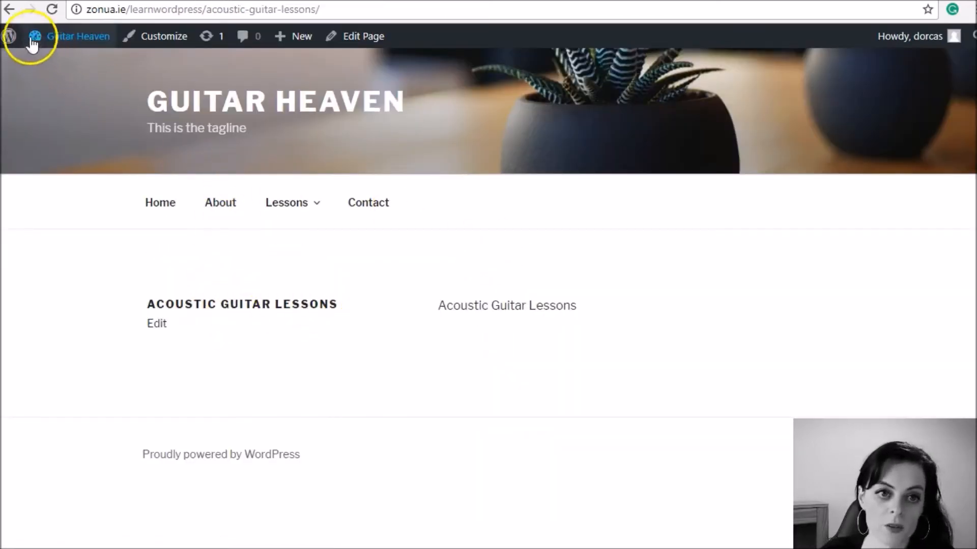
pyautogui.click(9, 9)
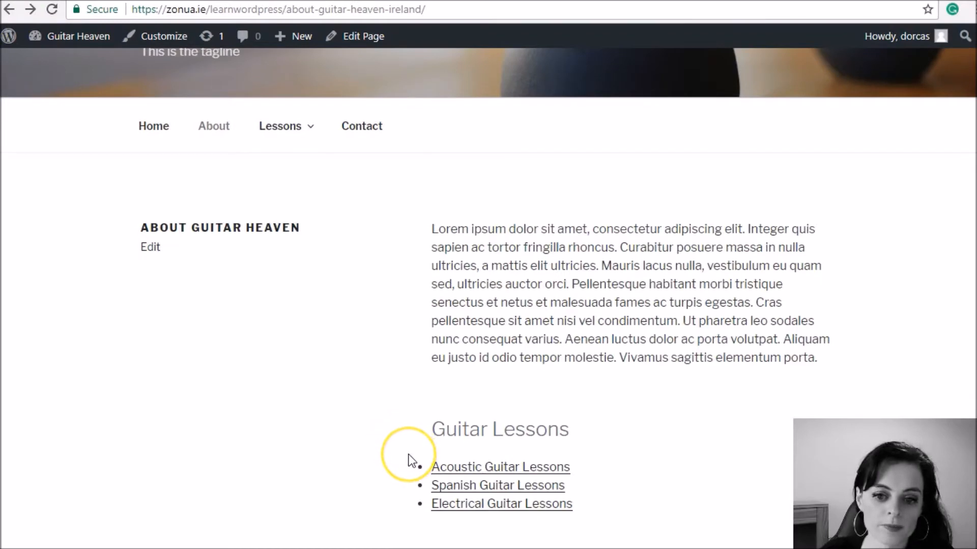
pyautogui.click(410, 461)
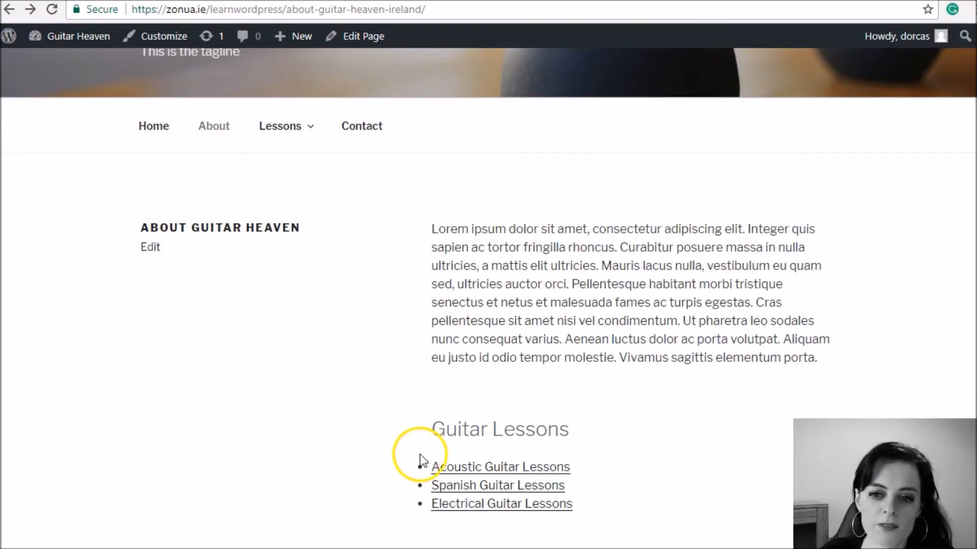
pyautogui.moveTo(312, 135)
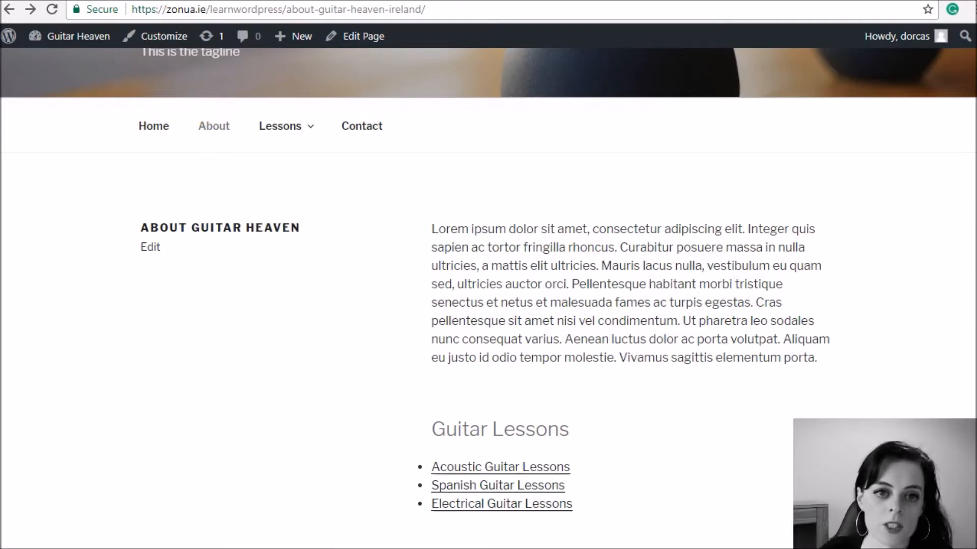
# Return to the page editor, move Acoustic Guitar Lessons to the end of the bulleted list, and remove the empty bullets.
pyautogui.click(118, 1)
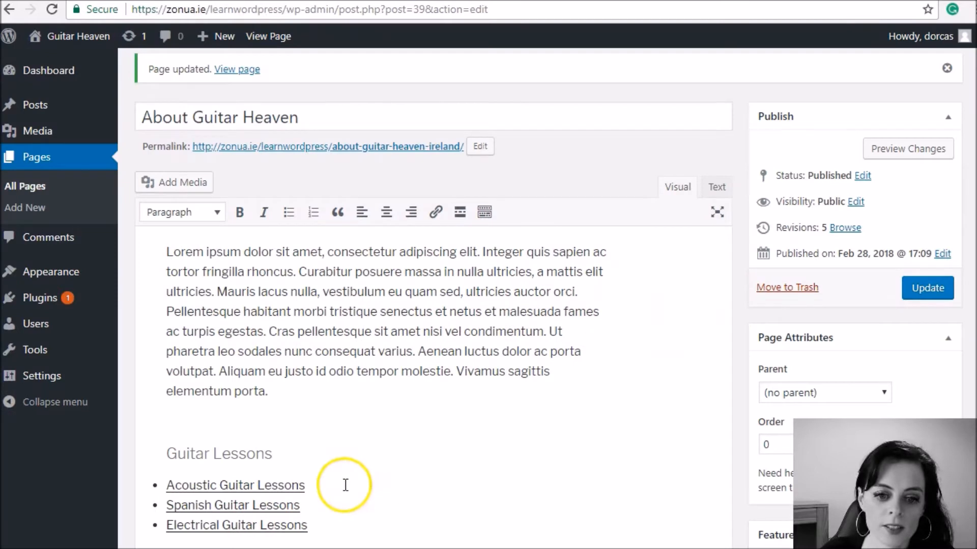
pyautogui.click(310, 504)
pyautogui.click(341, 485)
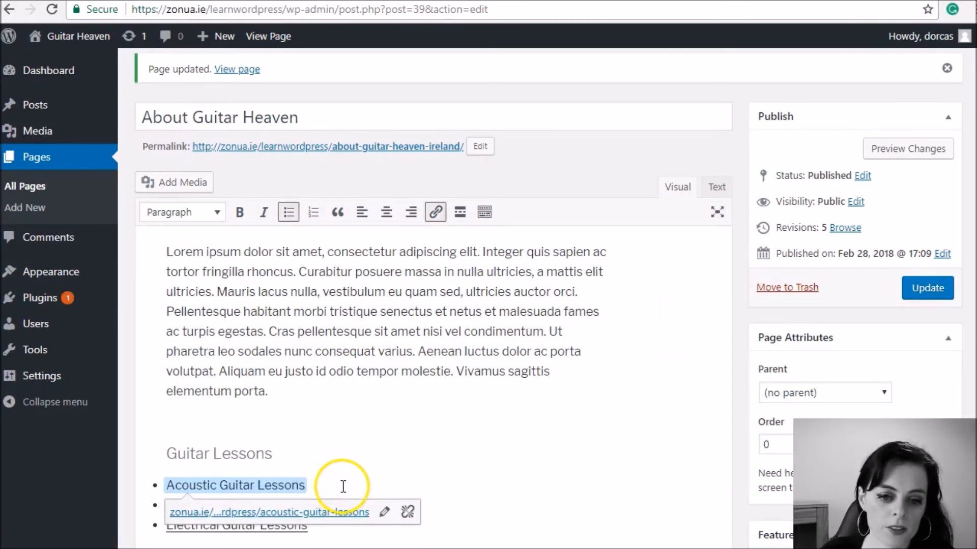
pyautogui.click(338, 470)
pyautogui.moveTo(332, 484); pyautogui.dragTo(170, 485)
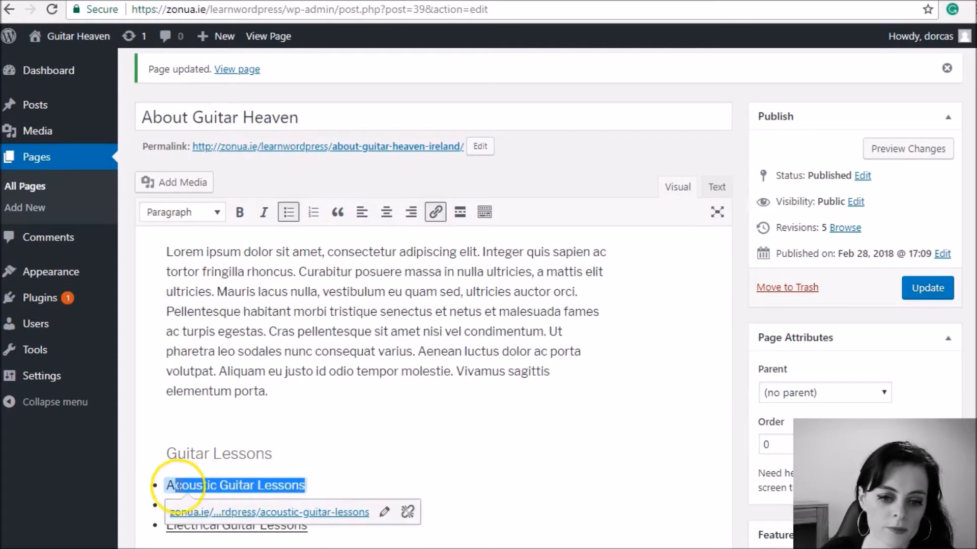
pyautogui.hotkey('ctrl', 'x')
pyautogui.click(349, 523)
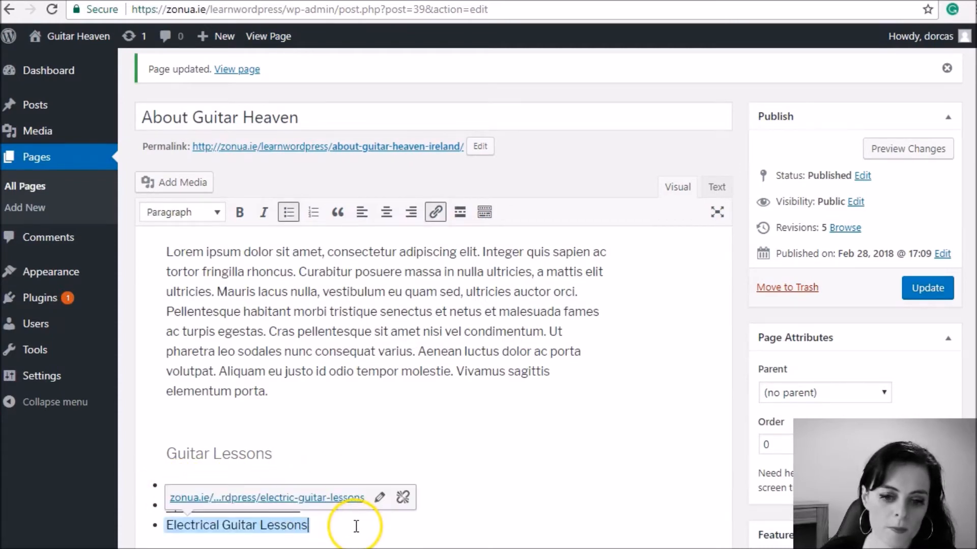
pyautogui.press('Return')
pyautogui.hotkey('ctrl', 'v')
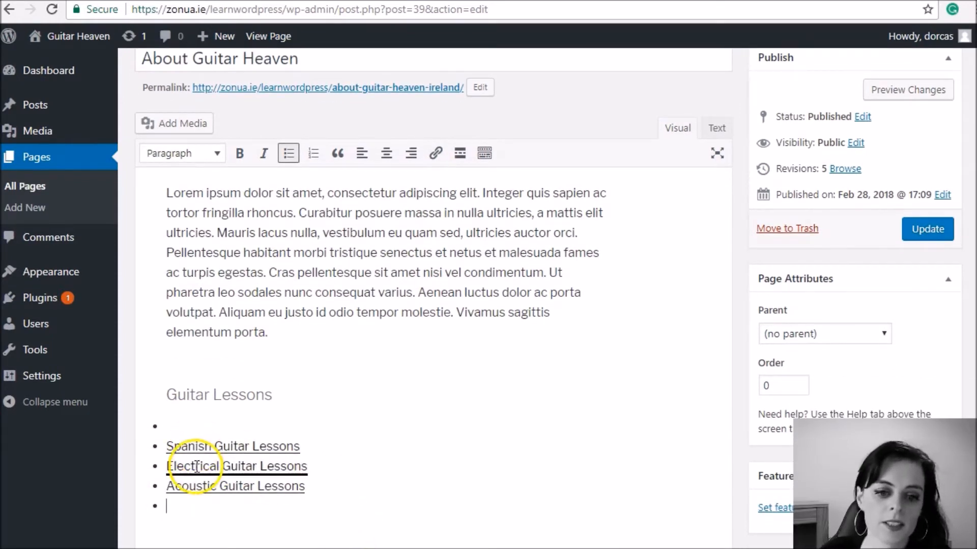
pyautogui.press('BackSpace')
pyautogui.click(173, 426)
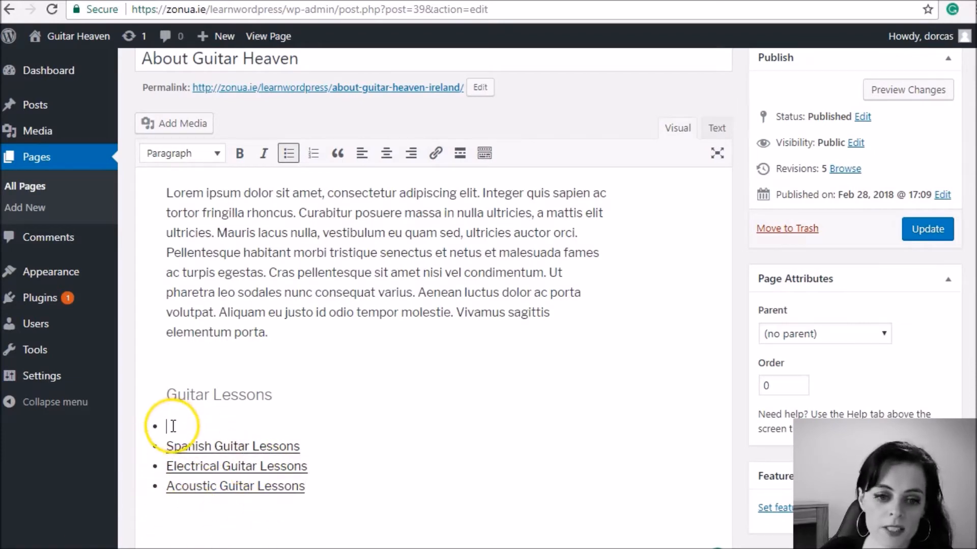
pyautogui.press('BackSpace')
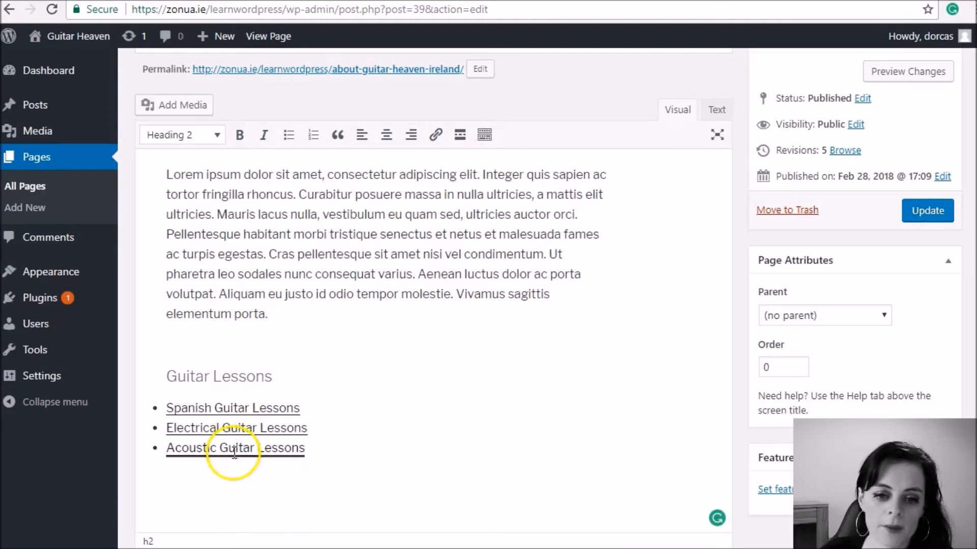
# Update the page with the reordered lesson list and reload the live About page to check the order.
pyautogui.click(930, 213)
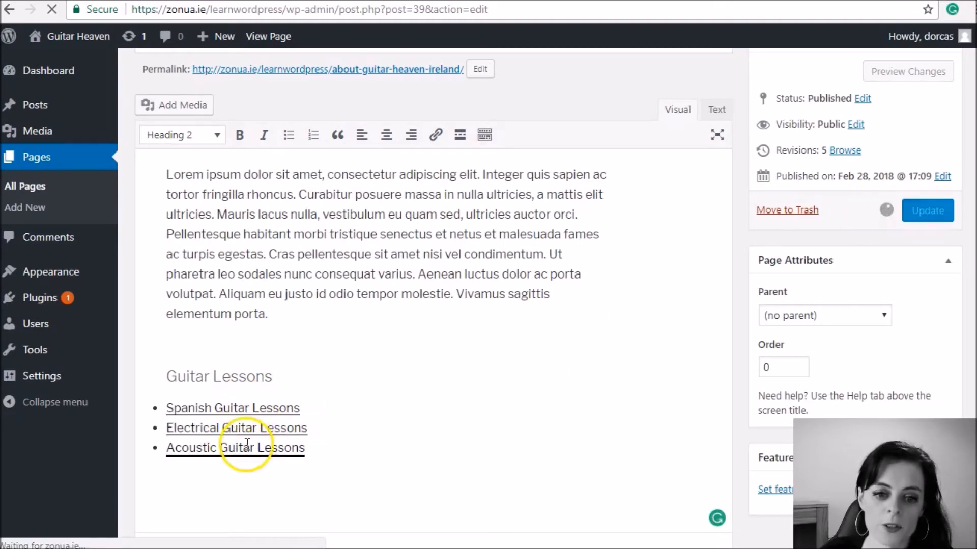
pyautogui.click(248, 3)
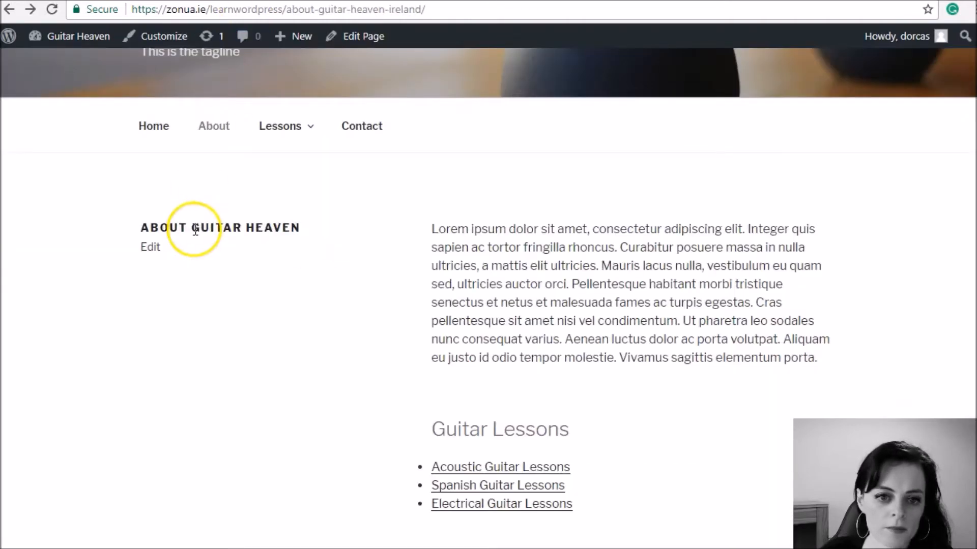
pyautogui.moveTo(266, 127)
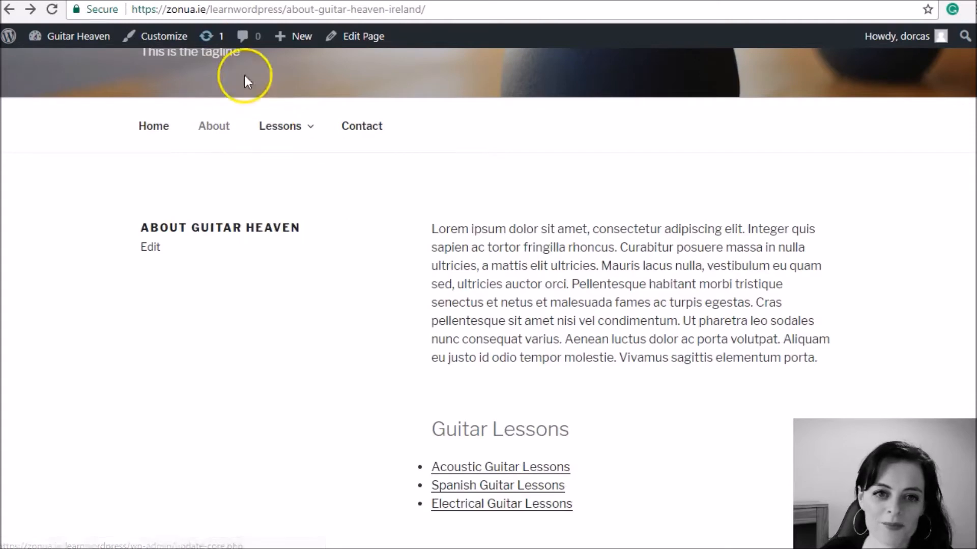
pyautogui.click(52, 9)
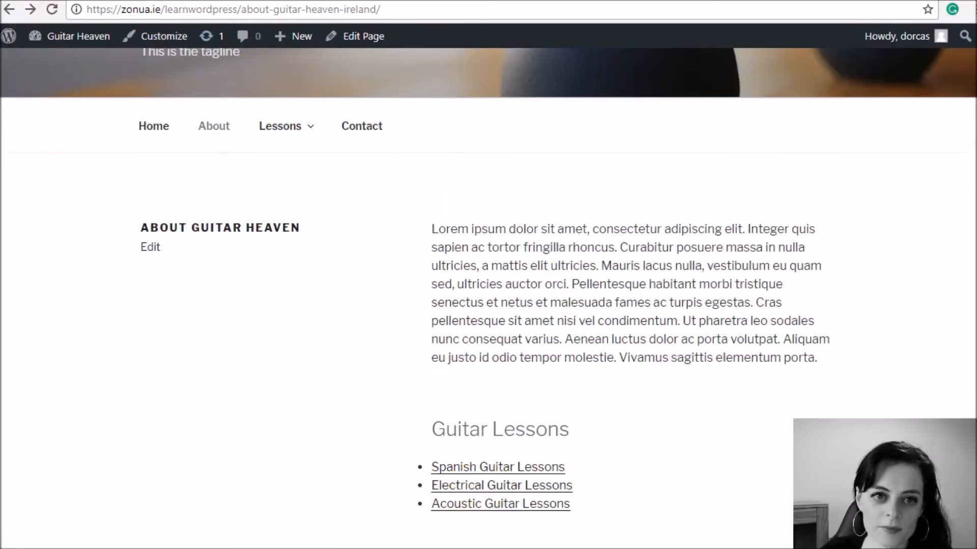
# Return to the page editor and insert an extra blank line between the Lorem ipsum paragraph and the Guitar Lessons heading.
pyautogui.click(117, 3)
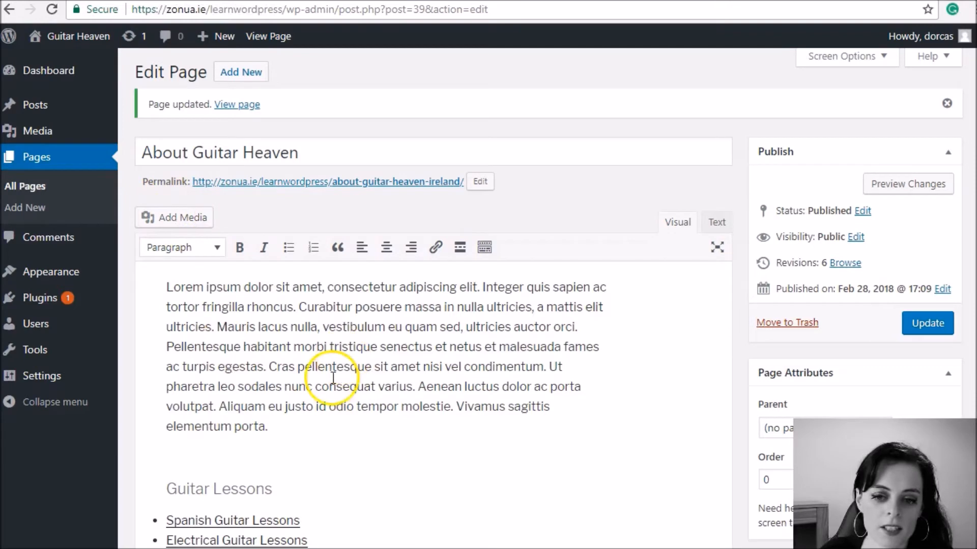
pyautogui.click(187, 454)
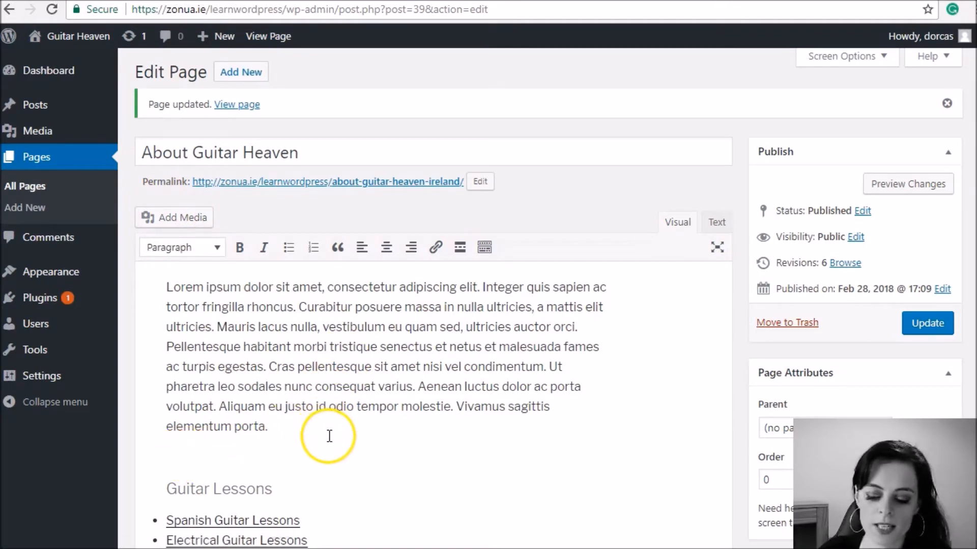
pyautogui.press('Return')
pyautogui.click(272, 449)
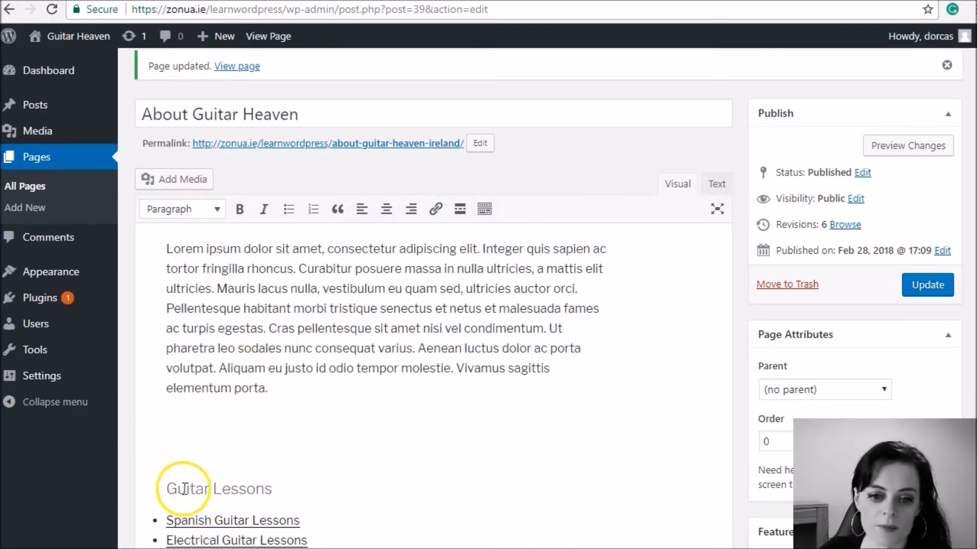
# Start adding media to the page, check the existing media library, and go back to uploading files.
pyautogui.scroll(-2, 213, 473)
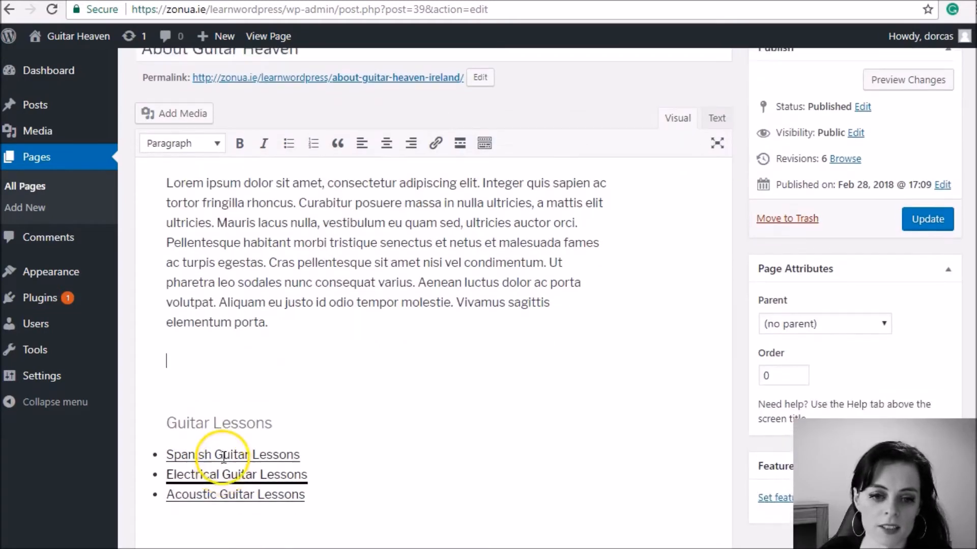
pyautogui.scroll(3, 202, 486)
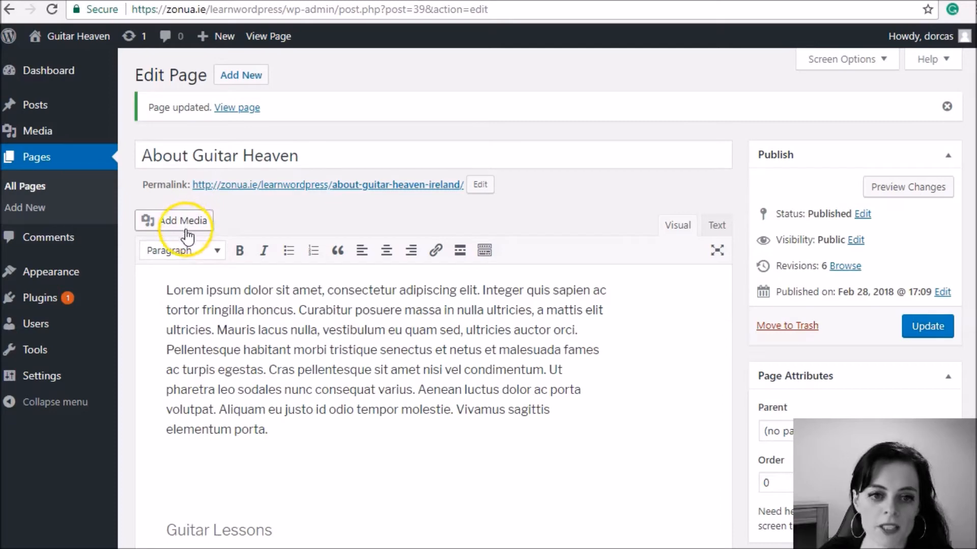
pyautogui.moveTo(56, 132)
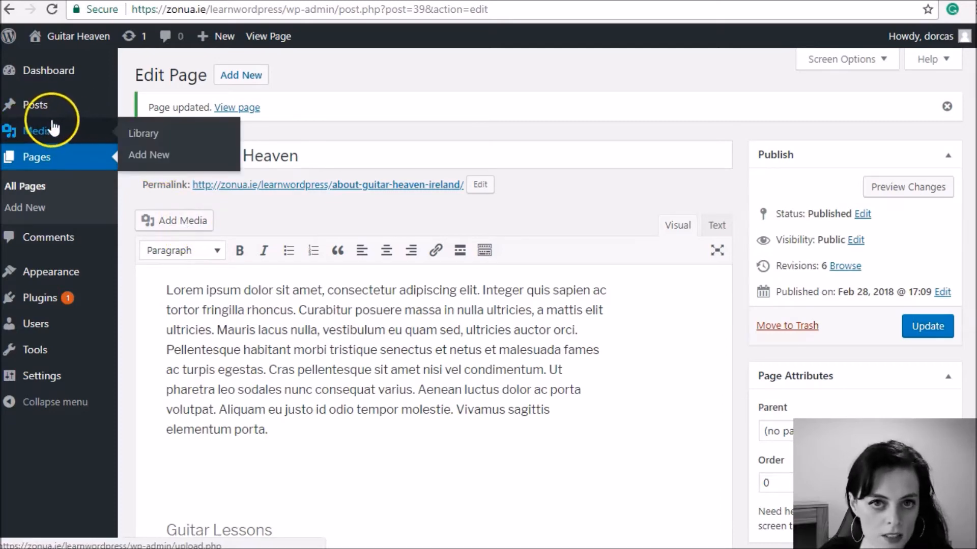
pyautogui.click(174, 223)
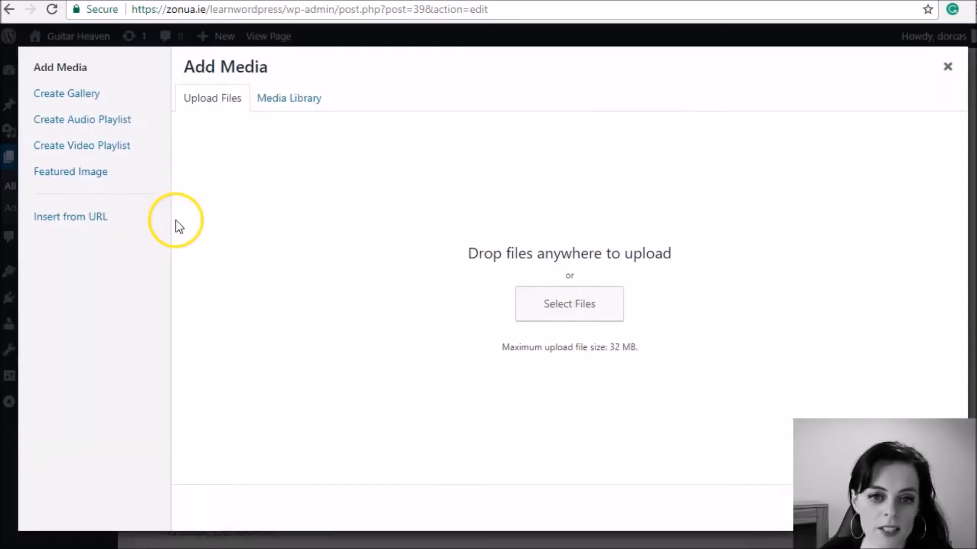
pyautogui.click(285, 99)
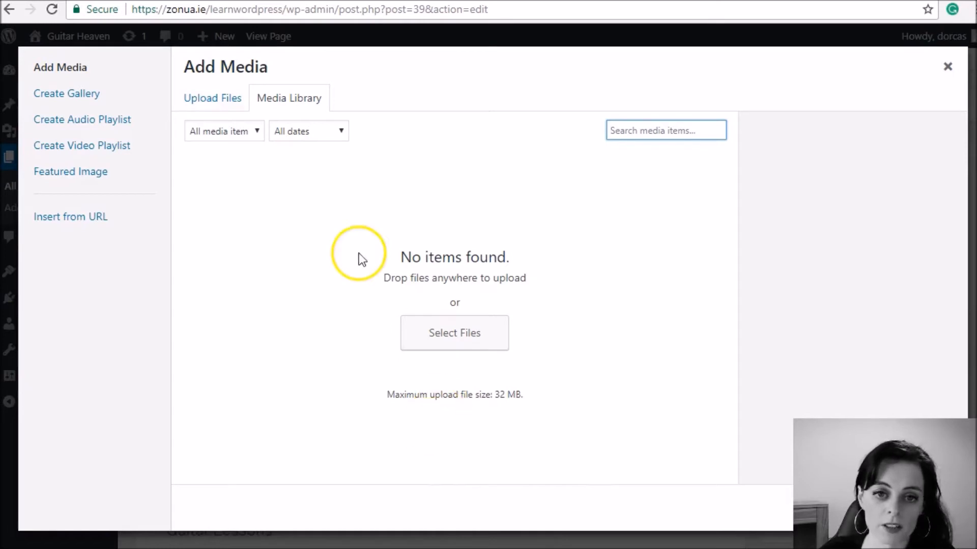
pyautogui.click(218, 99)
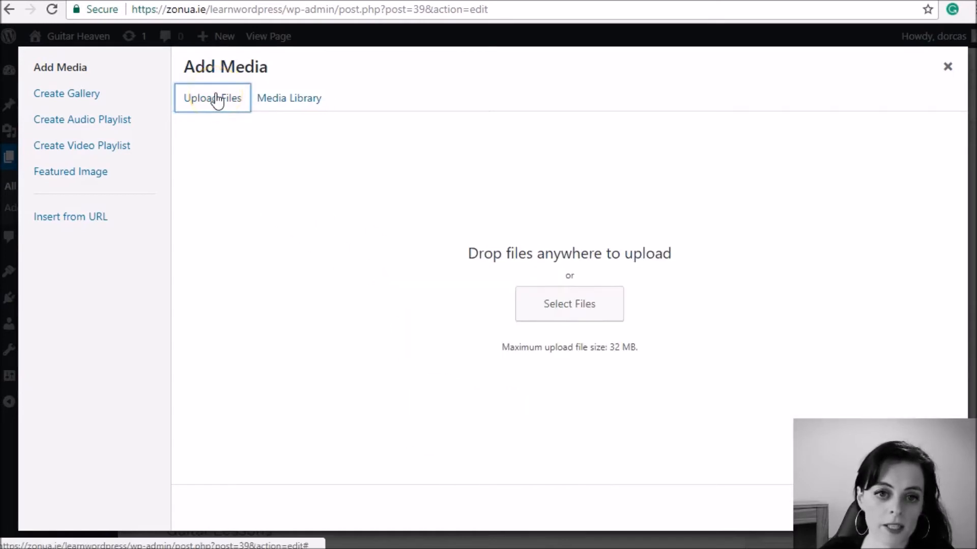
# Start choosing a file to upload, copy the local folder path from FileZilla, and browse from that folder into wordpress files.
pyautogui.click(546, 311)
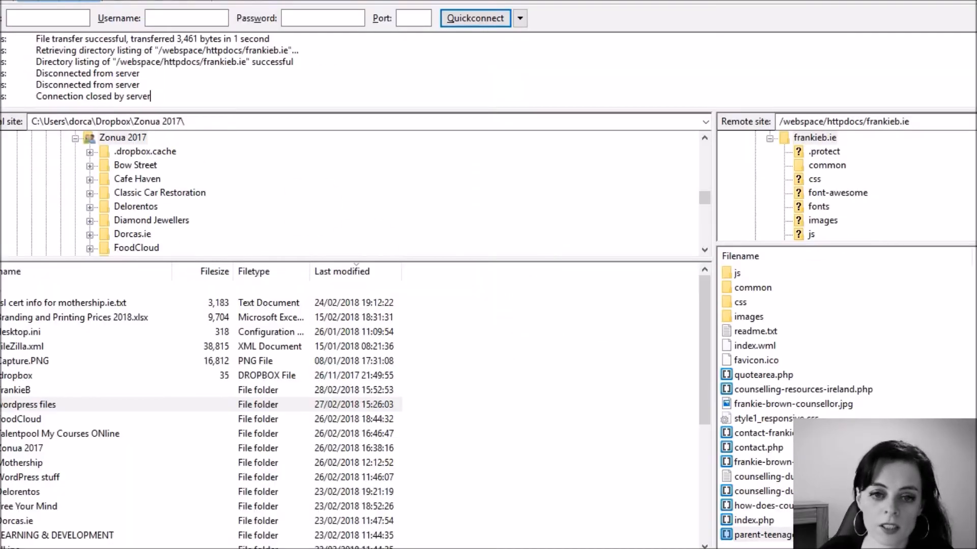
pyautogui.click(305, 117)
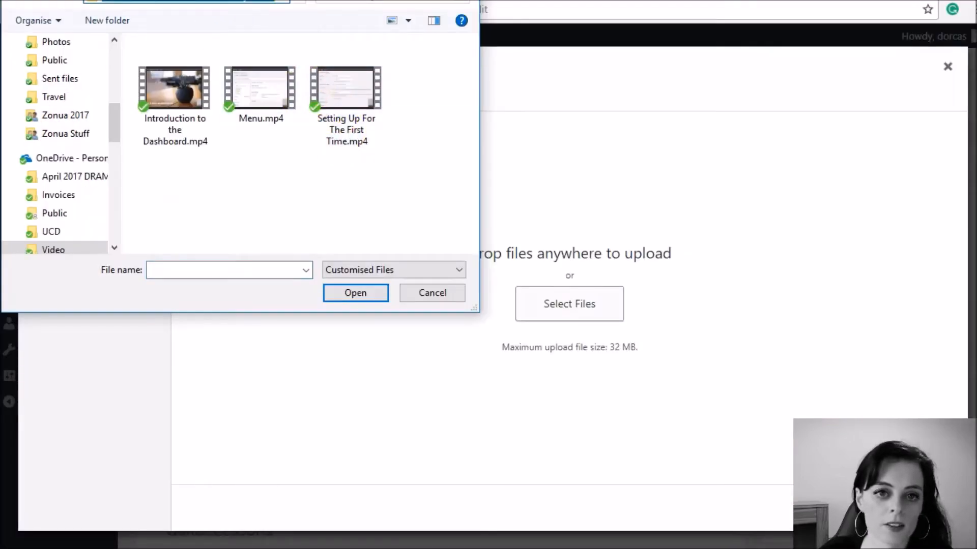
pyautogui.hotkey('ctrl', 'v')
pyautogui.press('Return')
pyautogui.press('w')
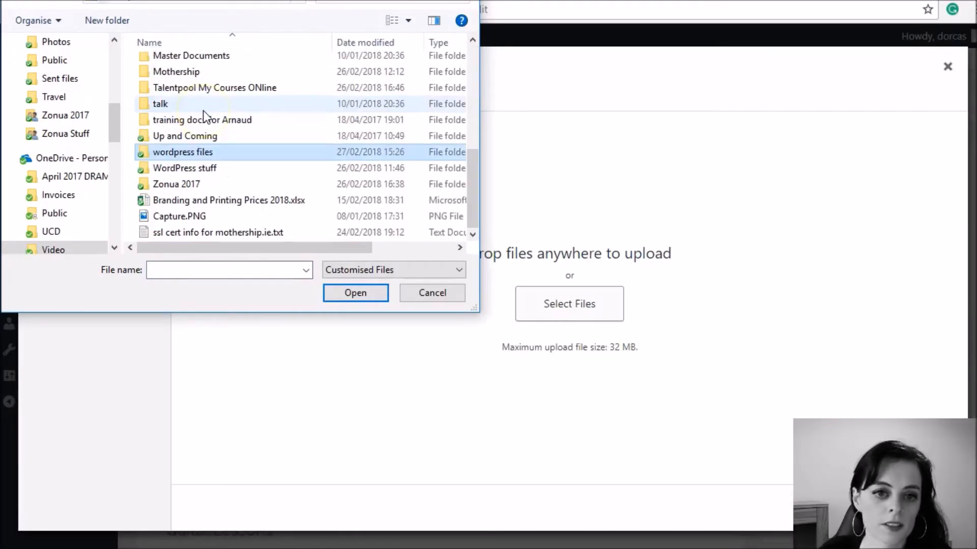
pyautogui.press('Return')
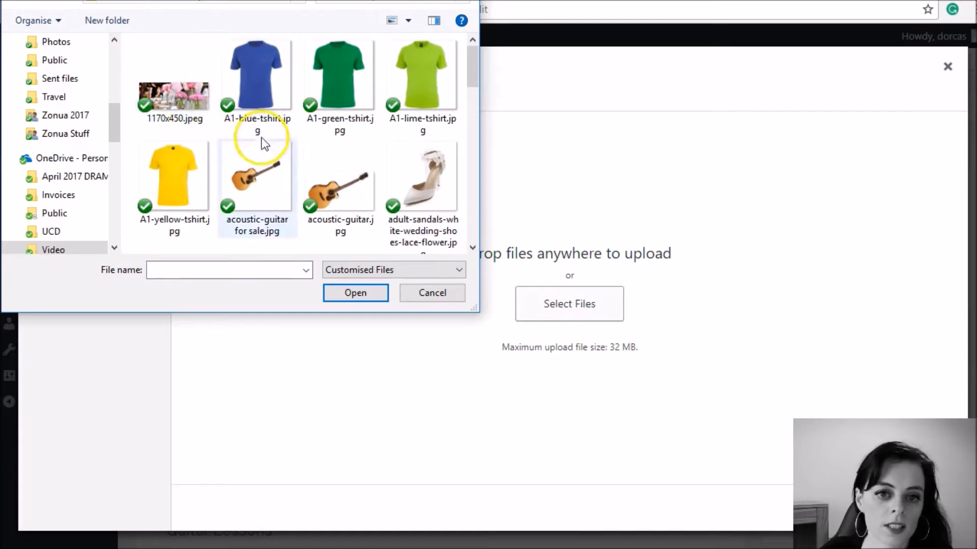
# Upload guitar-teacher-dublin.jpg from the wordpress files folder and insert it into the page.
pyautogui.scroll(-1, 475, 74)
pyautogui.moveTo(474, 75); pyautogui.dragTo(469, 171)
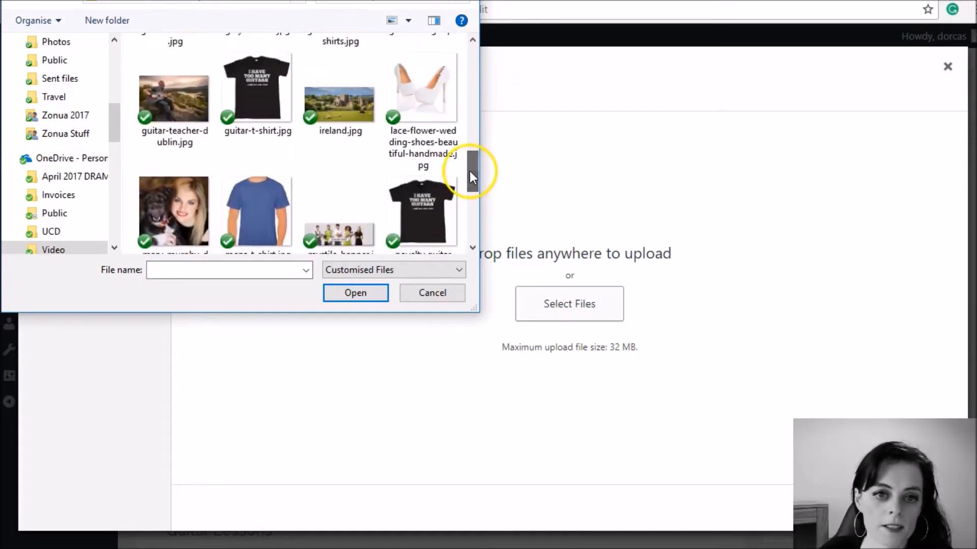
pyautogui.click(151, 105)
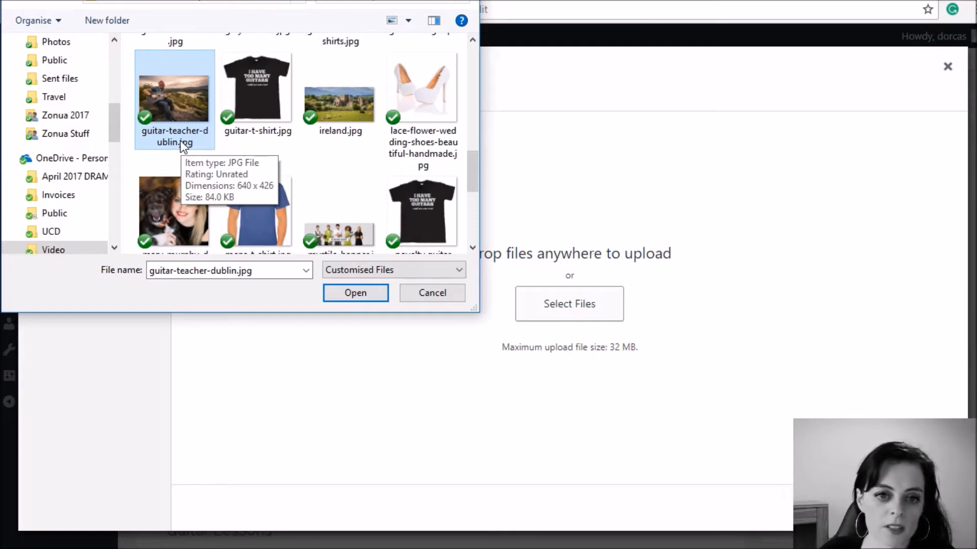
pyautogui.click(336, 297)
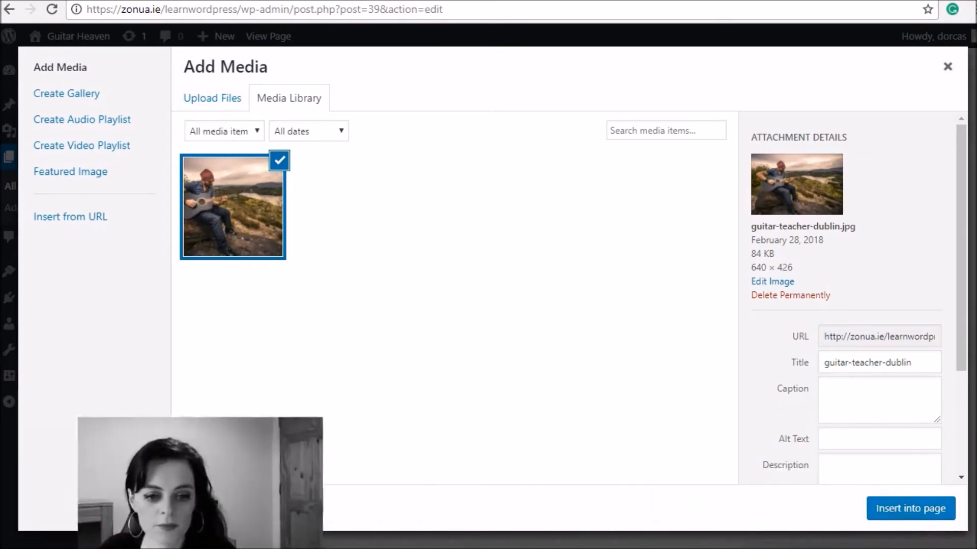
pyautogui.click(926, 512)
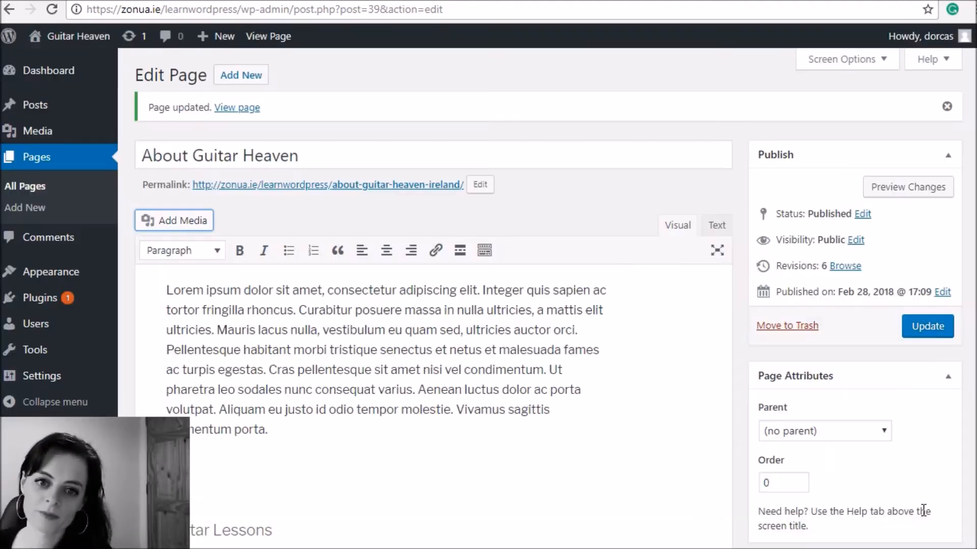
# Update the page with the inserted image and reload the live About page to check it.
pyautogui.scroll(-3, 571, 375)
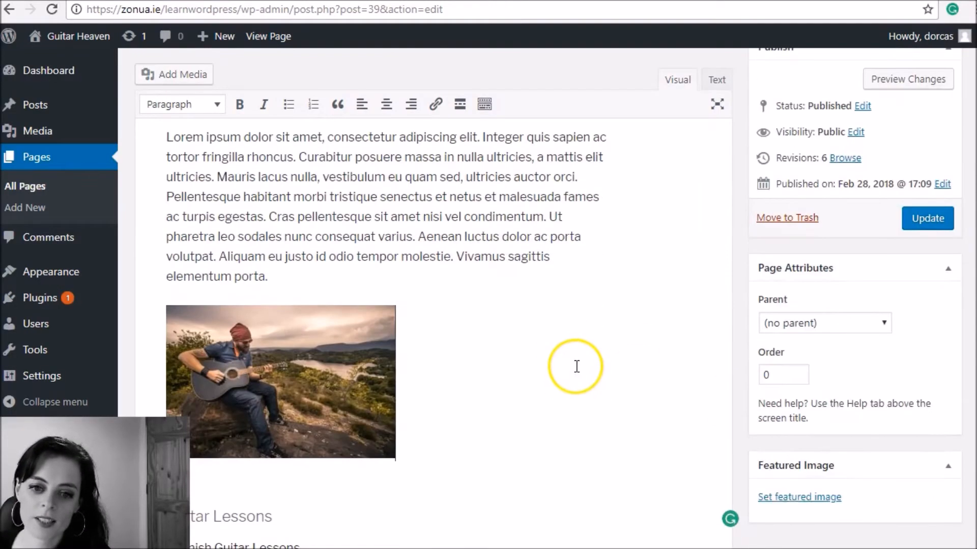
pyautogui.click(901, 212)
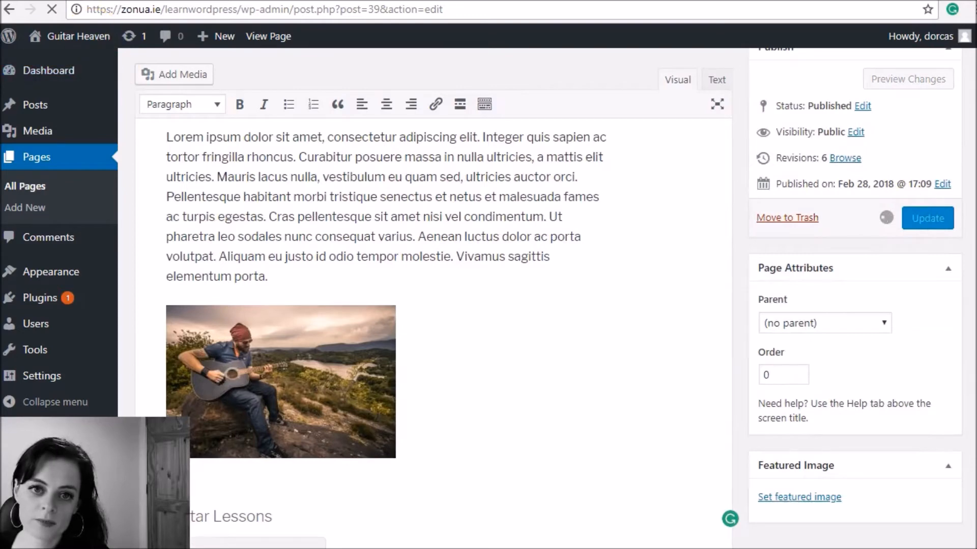
pyautogui.click(232, 1)
pyautogui.click(52, 9)
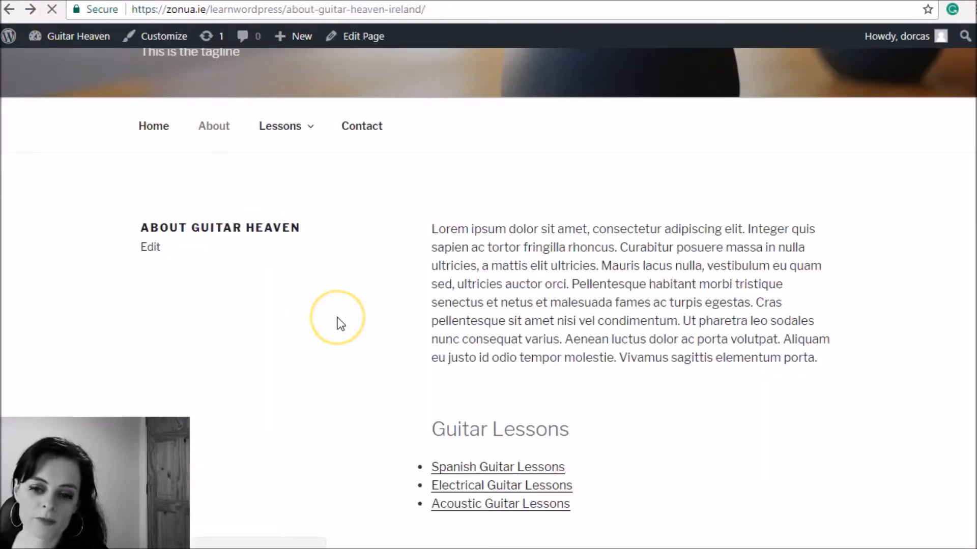
pyautogui.click(337, 312)
pyautogui.scroll(-3, 340, 305)
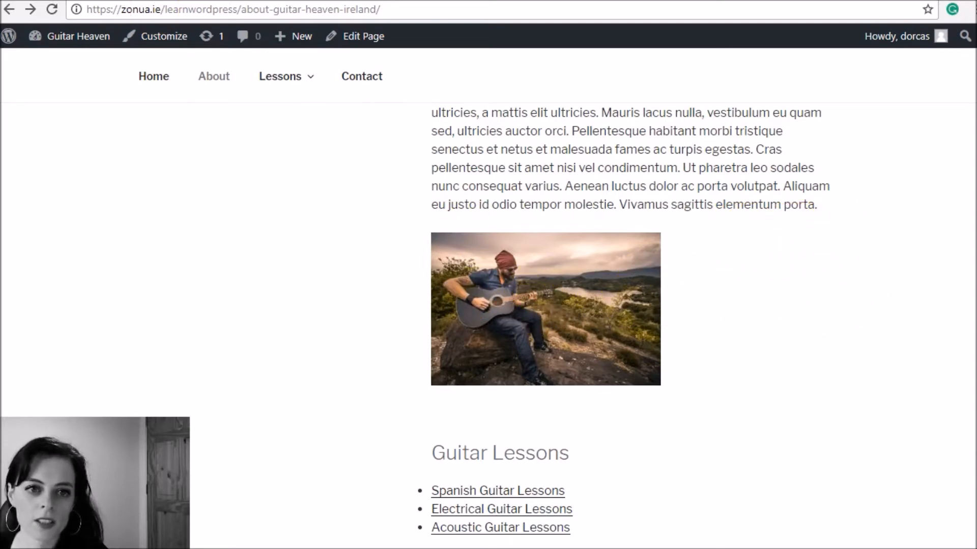
# Return to the page editor, set the guitar teacher image to Full Size – 640 × 426 with Center alignment, and update the page.
pyautogui.click(91, 1)
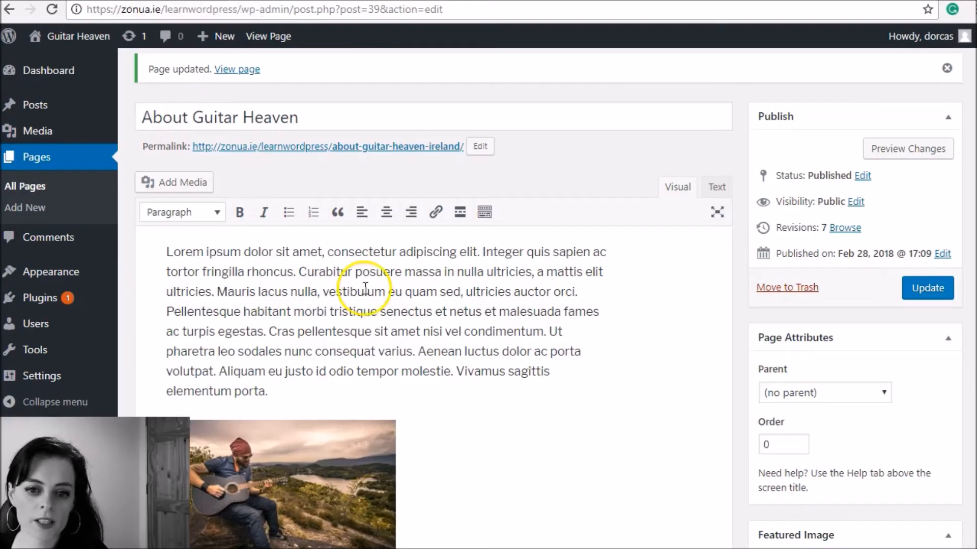
pyautogui.scroll(-5, 365, 287)
pyautogui.click(288, 244)
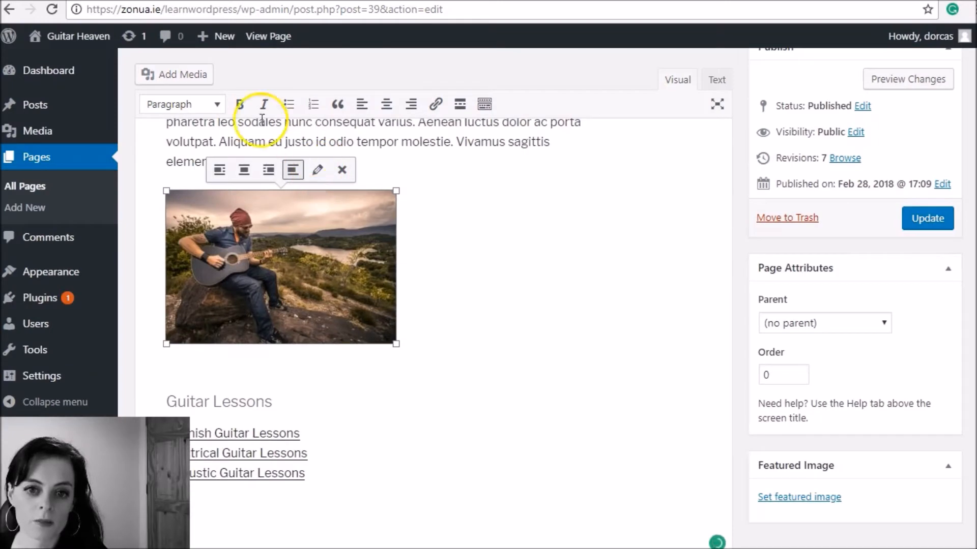
pyautogui.click(318, 173)
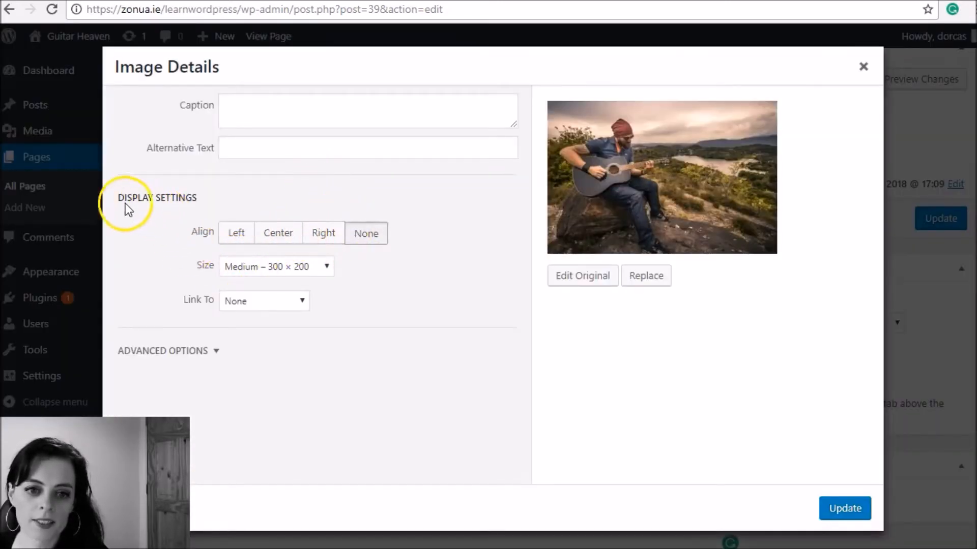
pyautogui.click(276, 269)
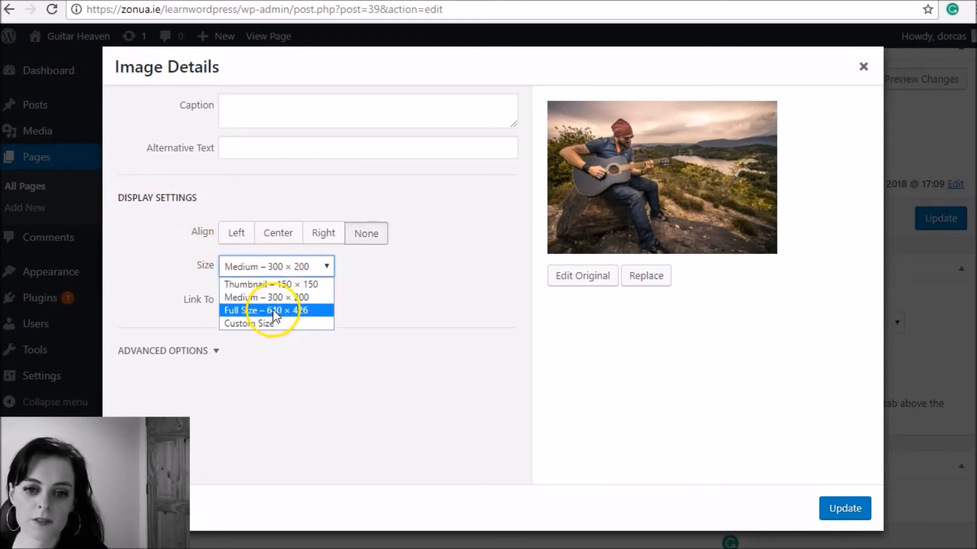
pyautogui.click(310, 312)
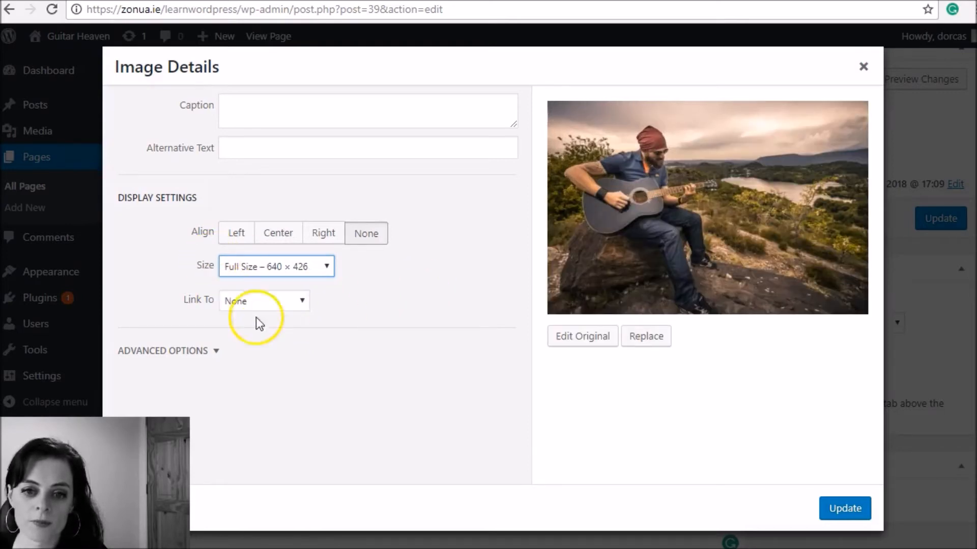
pyautogui.click(275, 235)
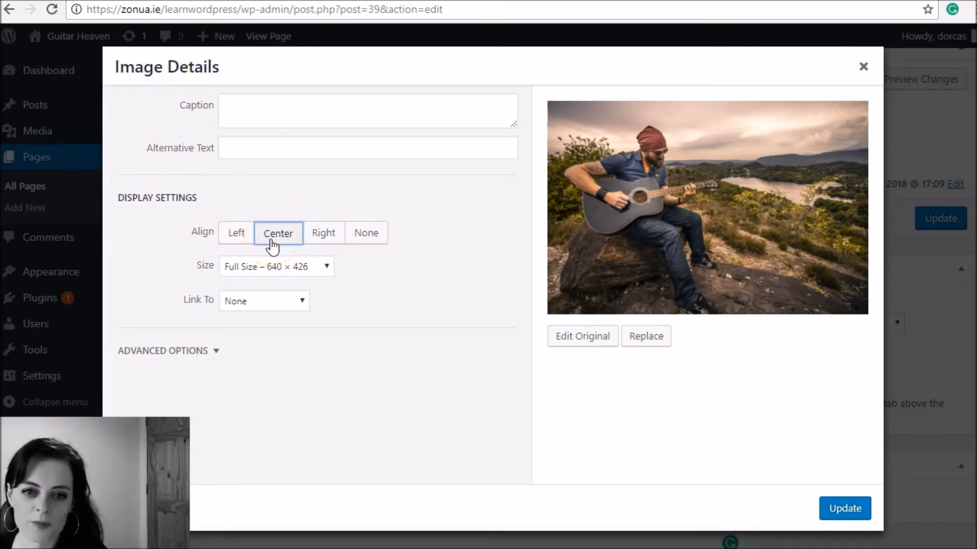
pyautogui.click(844, 508)
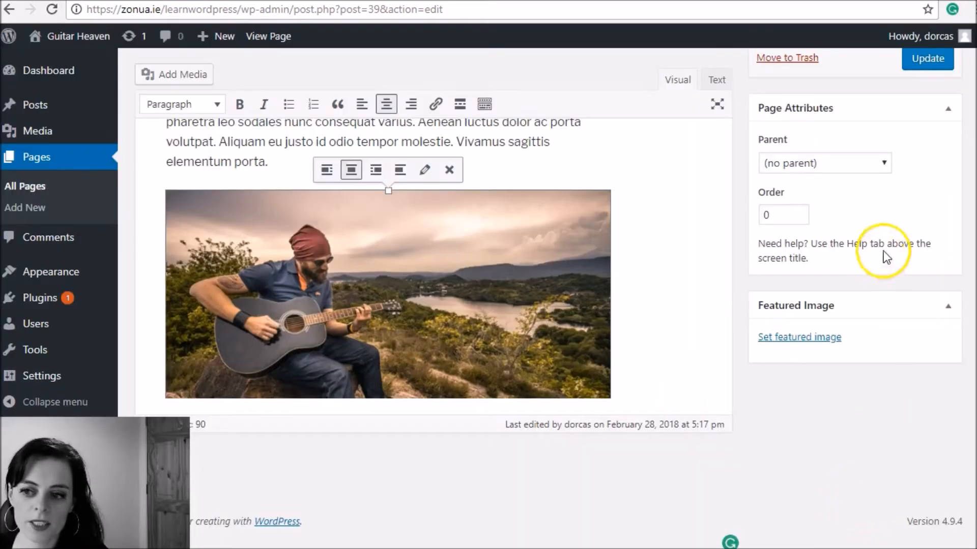
pyautogui.click(930, 60)
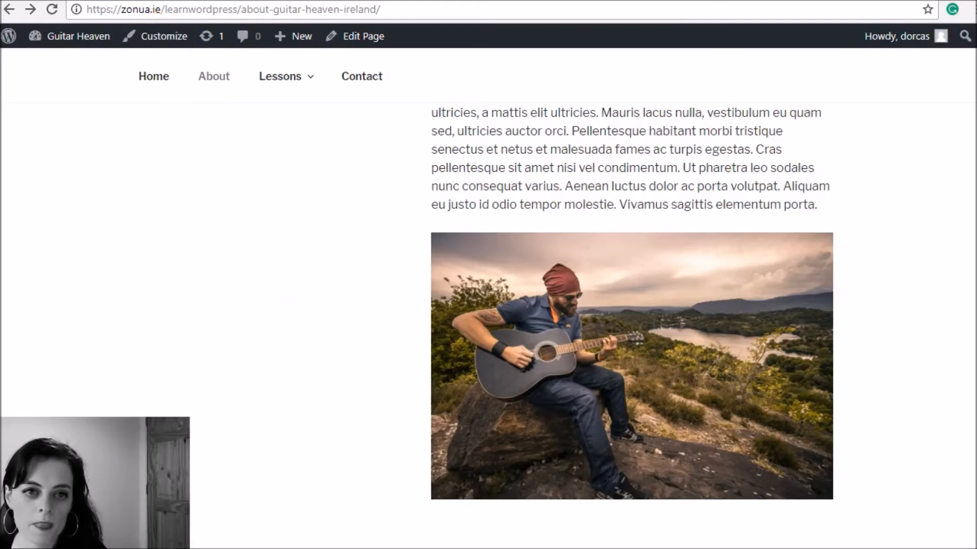
# Return to the page editor and set the guitar image's alternative text to "Guitar teacher wicklow mountains".
pyautogui.click(152, 0)
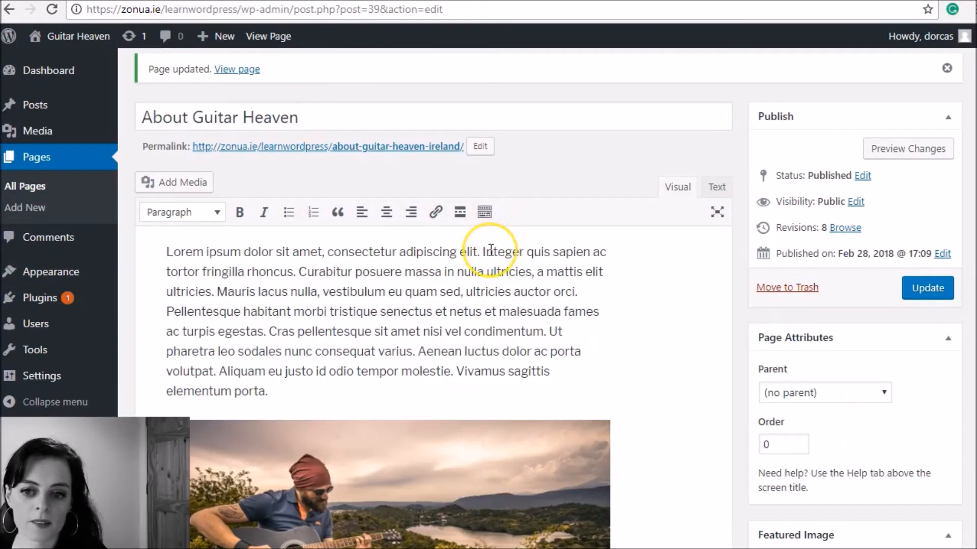
pyautogui.scroll(-3, 491, 247)
pyautogui.scroll(-2, 704, 242)
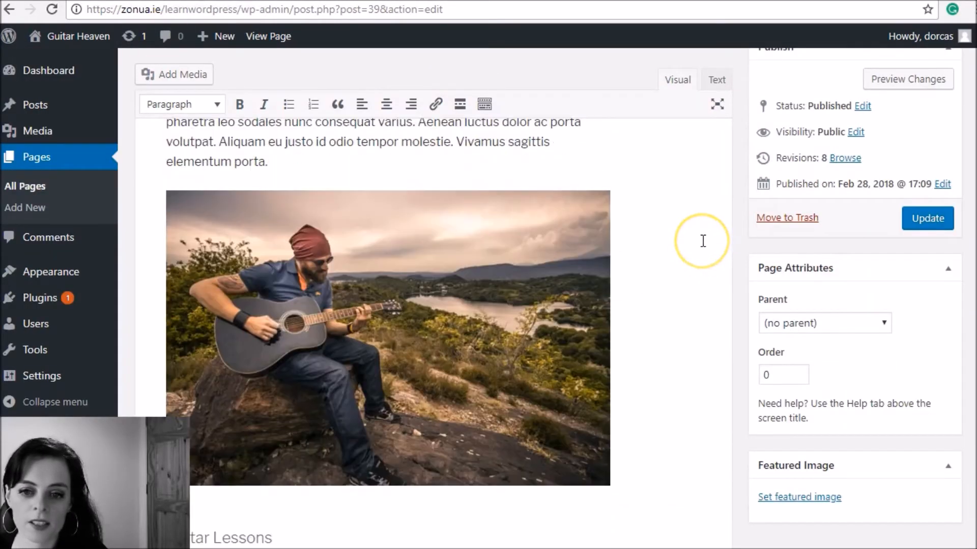
pyautogui.scroll(-3, 702, 240)
pyautogui.scroll(4, 692, 244)
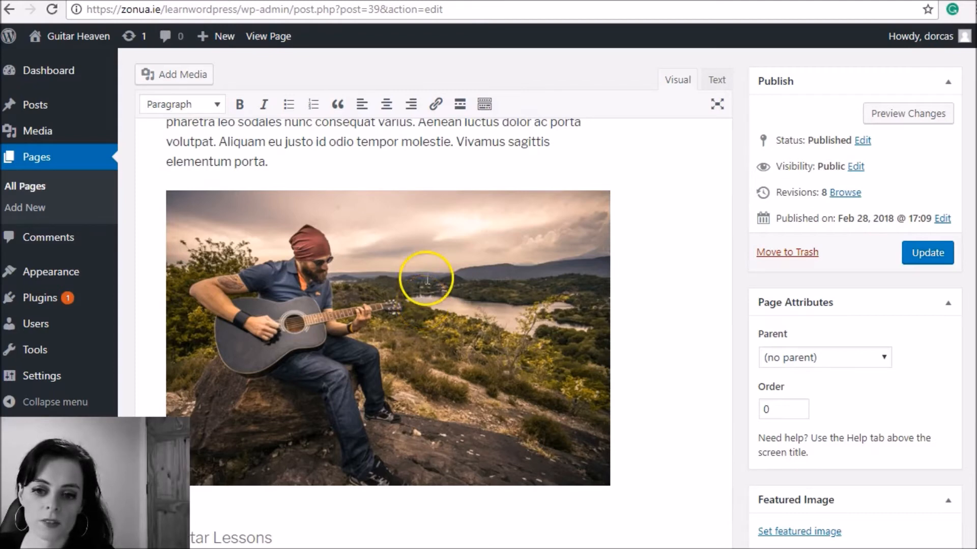
pyautogui.click(426, 278)
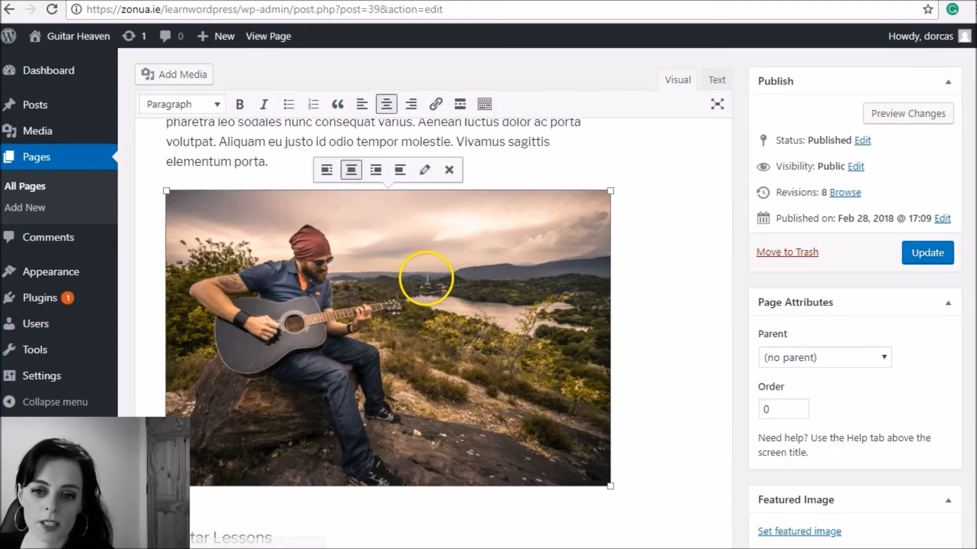
pyautogui.click(426, 174)
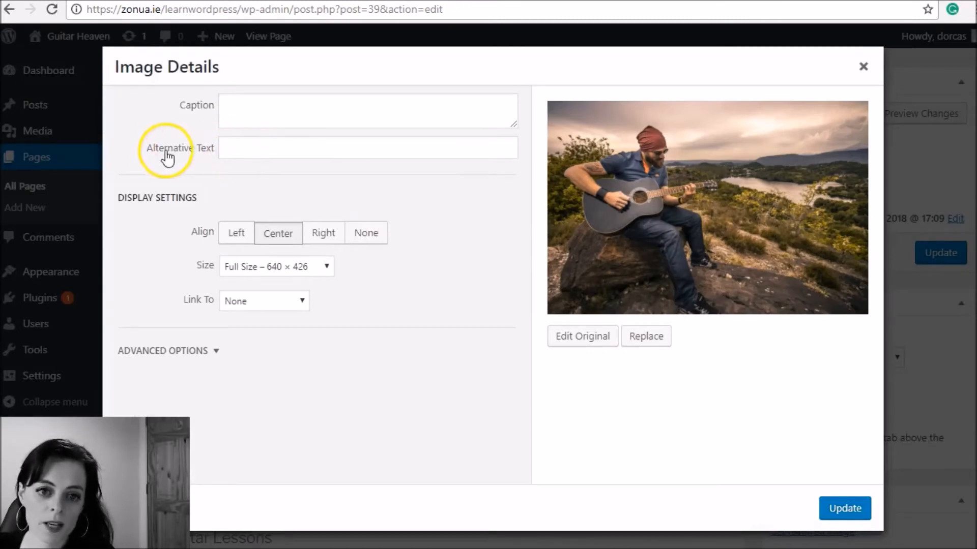
pyautogui.click(237, 145)
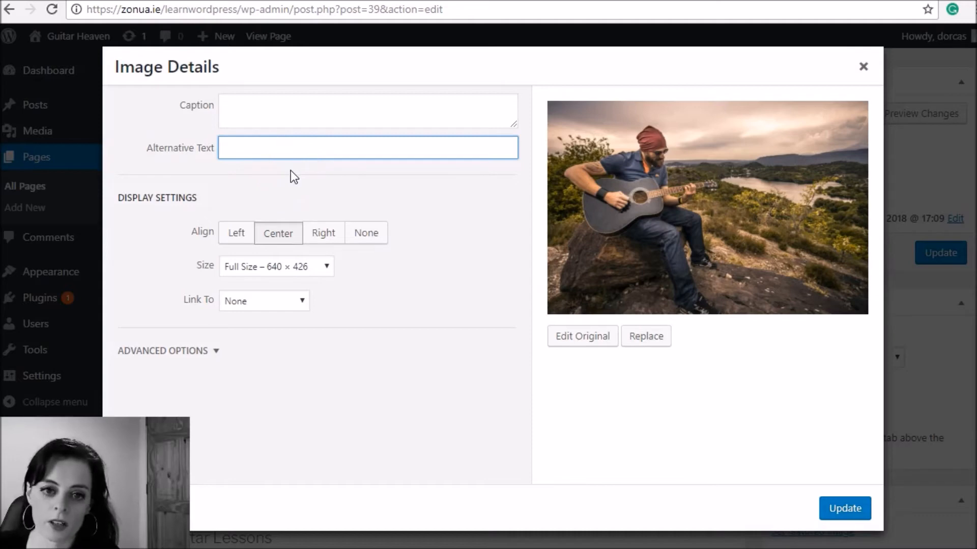
pyautogui.write('Guitar teacher')
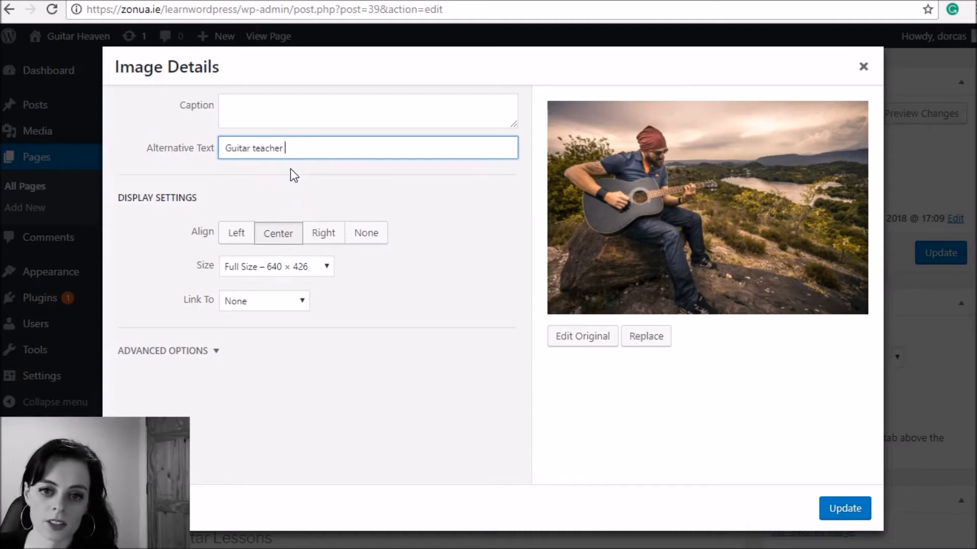
pyautogui.write(' wicklow mountains')
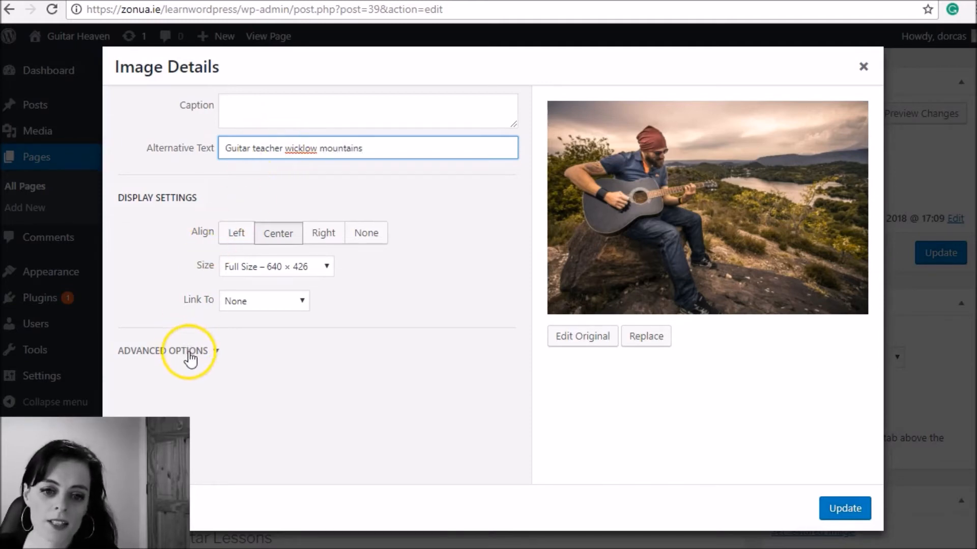
# Set the image title attribute to the teacher's full name followed by ", Best Guitar Teacher in Wicklow!!!!" and apply the image details.
pyautogui.click(188, 353)
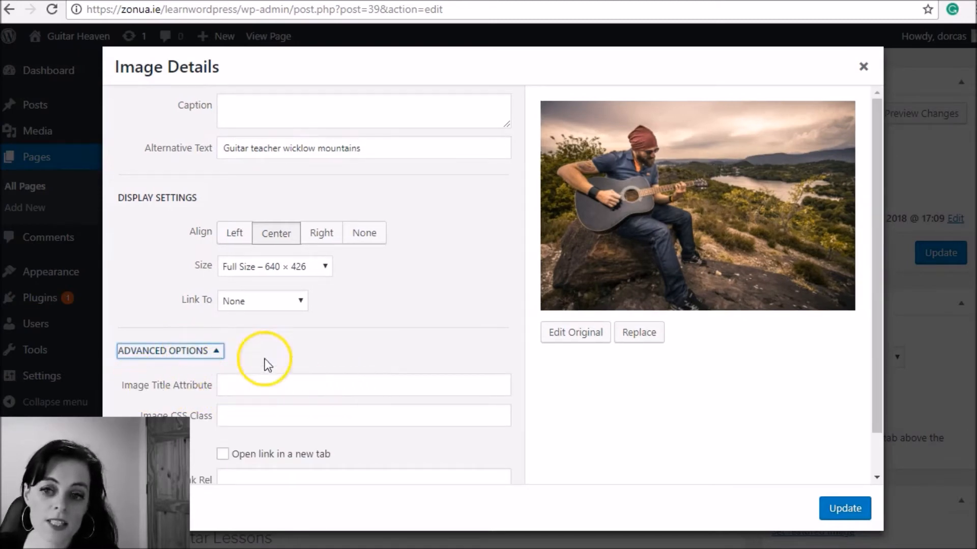
pyautogui.click(415, 384)
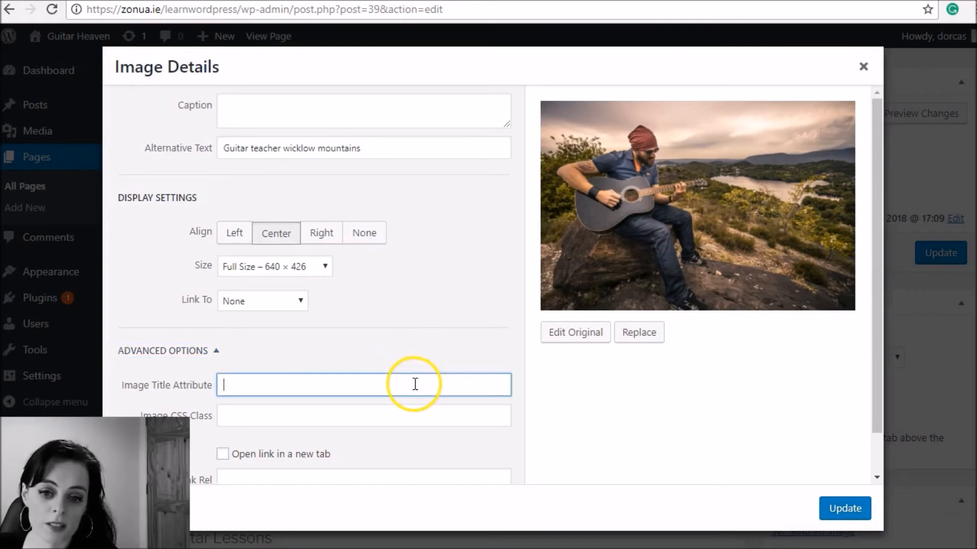
pyautogui.write('Joe Bloggs, Guitar Teacher Wikl')
pyautogui.press('BackSpace')
pyautogui.press('BackSpace')
pyautogui.write('cklow')
pyautogui.click(273, 385)
pyautogui.write('Best')
pyautogui.click(349, 380)
pyautogui.write('in')
pyautogui.click(508, 388)
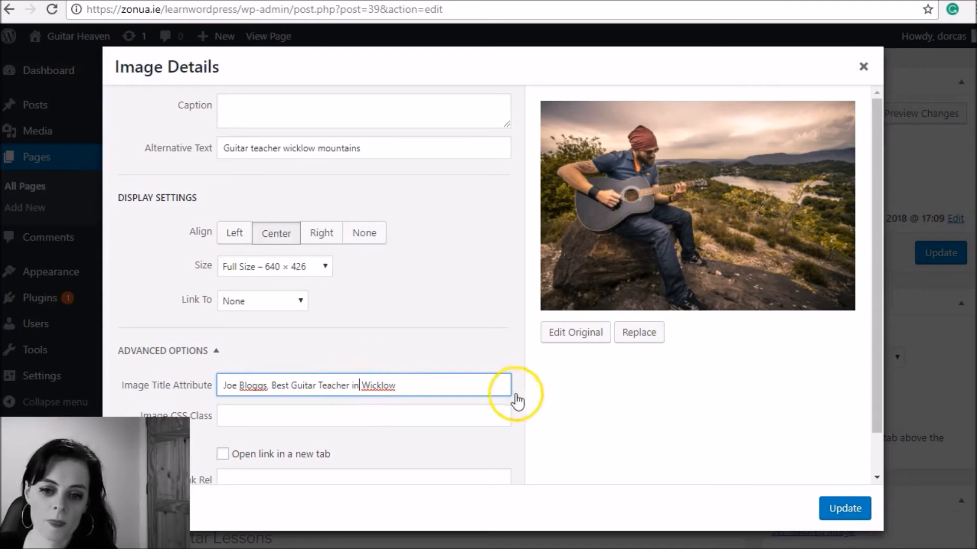
pyautogui.write('!!!!')
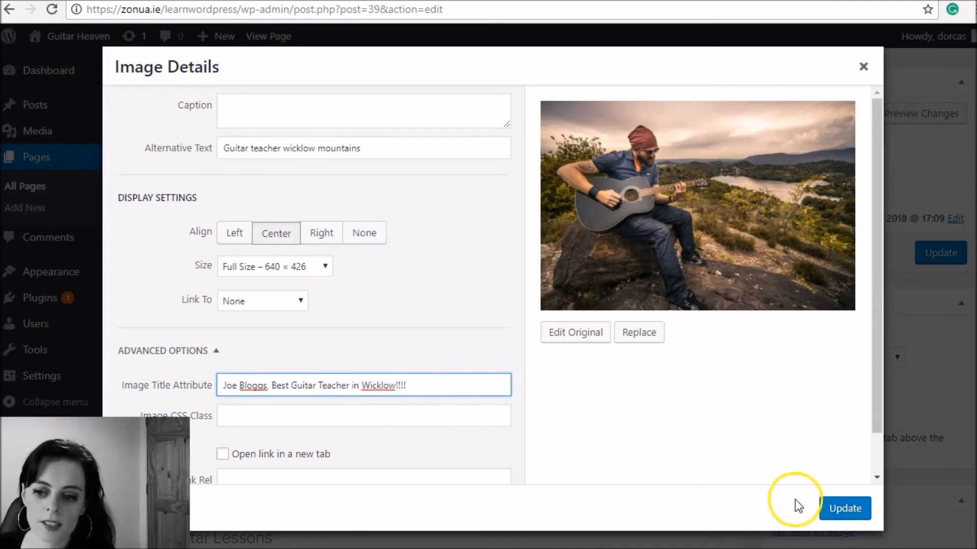
pyautogui.click(841, 509)
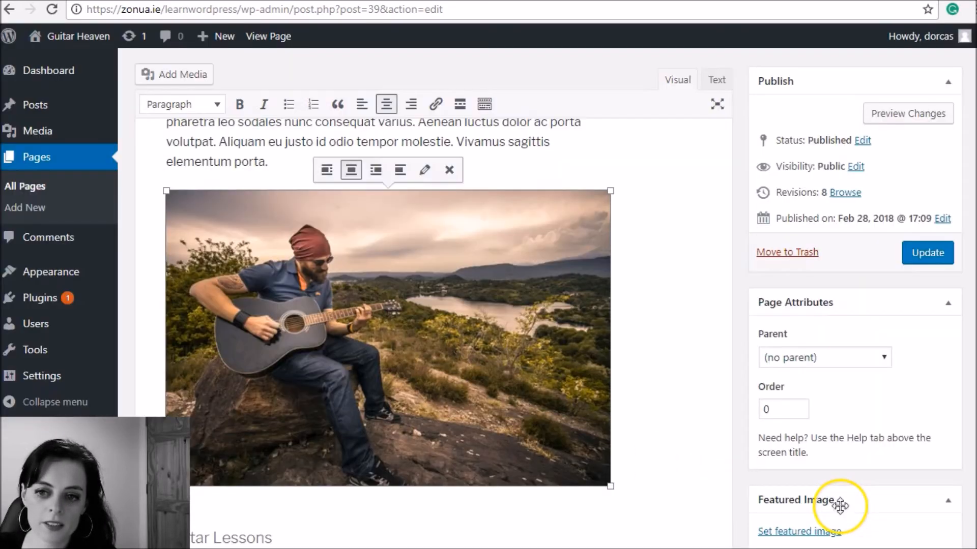
# Update the page with the new image details and reload the live About page.
pyautogui.click(928, 252)
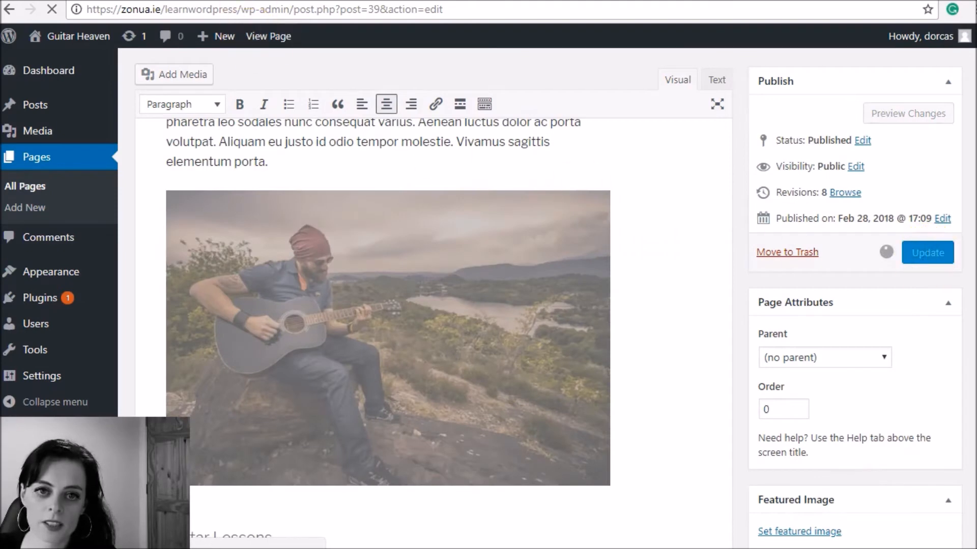
pyautogui.click(250, 1)
pyautogui.click(53, 10)
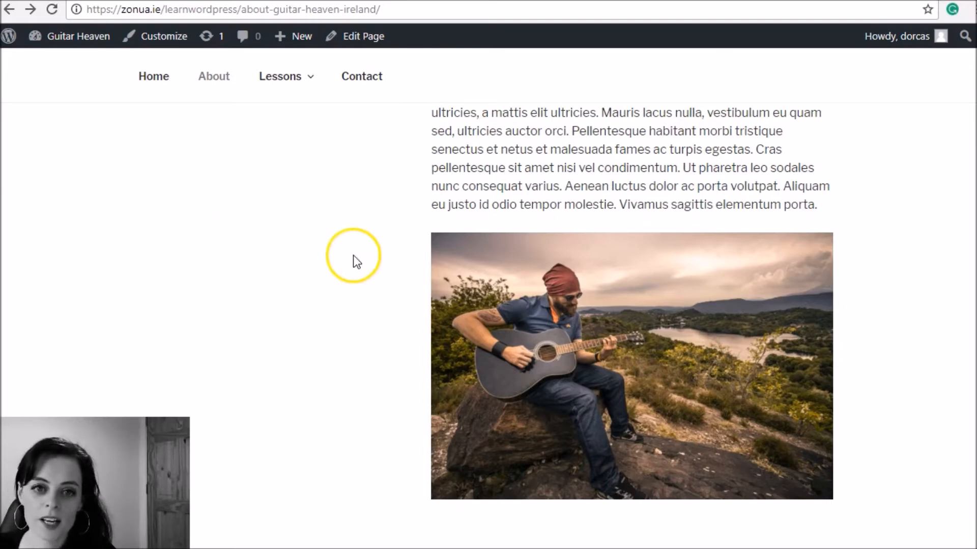
# Reload the live About page and check the title text that the guitar teacher image shows.
pyautogui.click(52, 9)
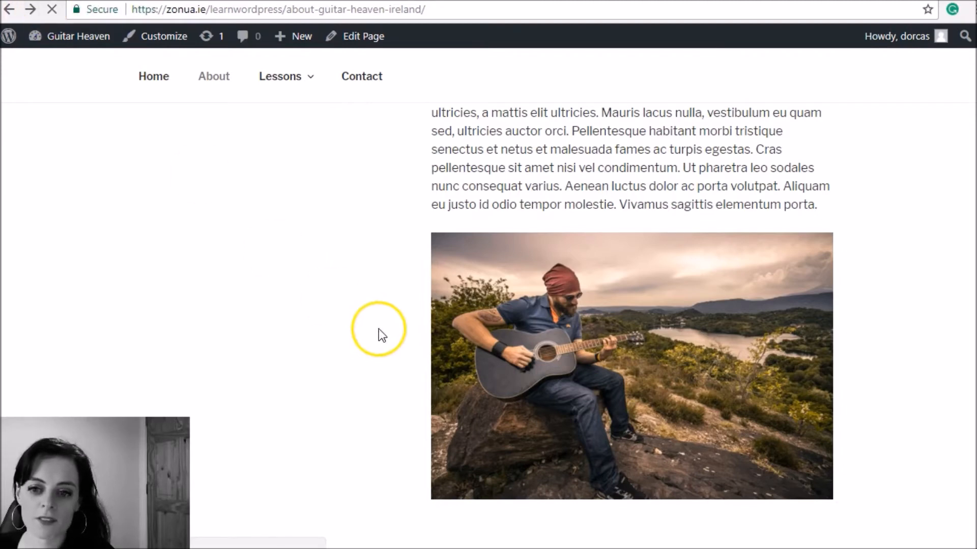
pyautogui.moveTo(462, 308)
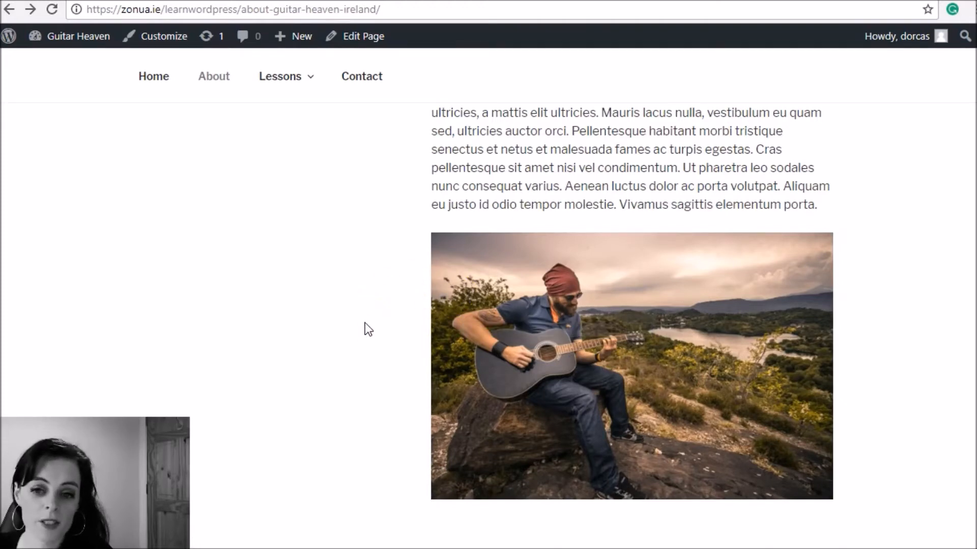
pyautogui.moveTo(516, 303)
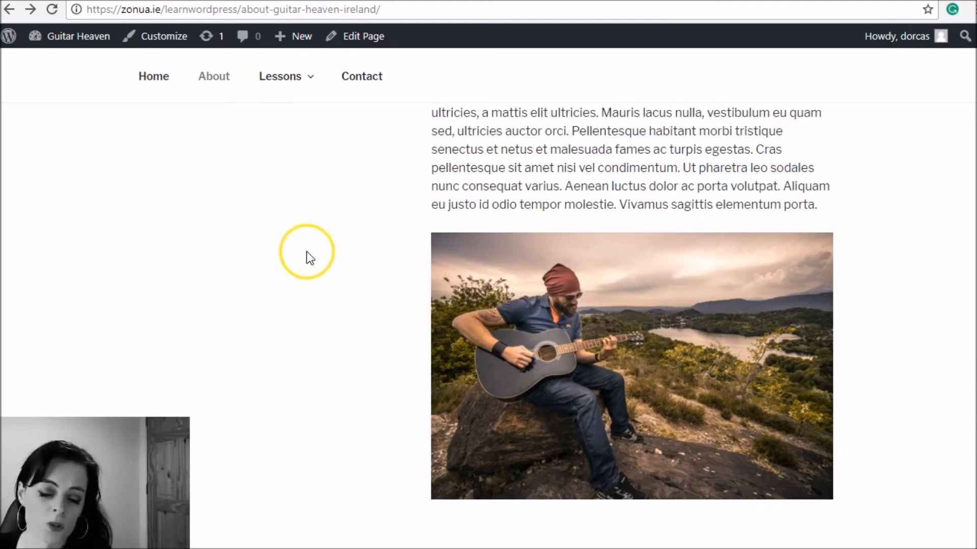
# Return to the page editor and add "You can contact us here, or follow us on Facebook!" below the guitar lessons list.
pyautogui.click(82, 1)
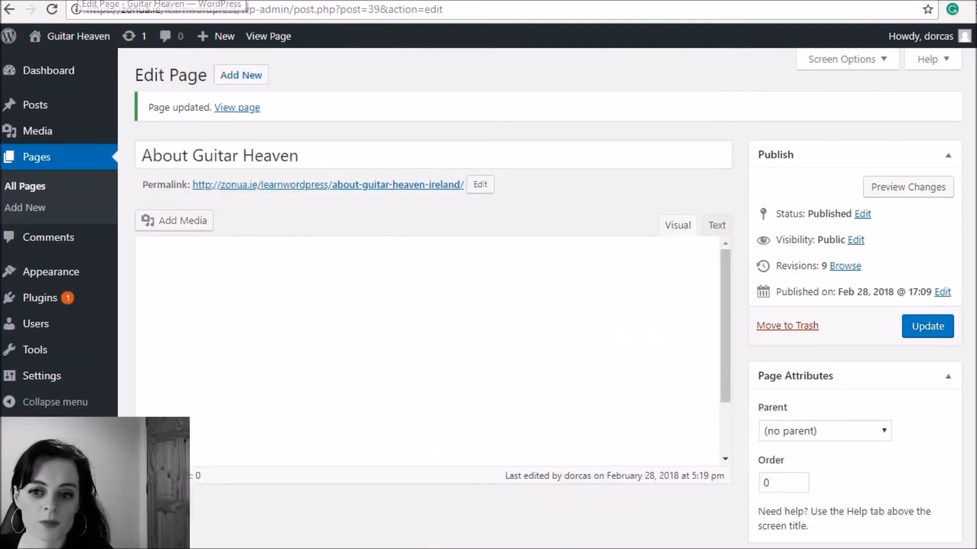
pyautogui.scroll(-2, 638, 300)
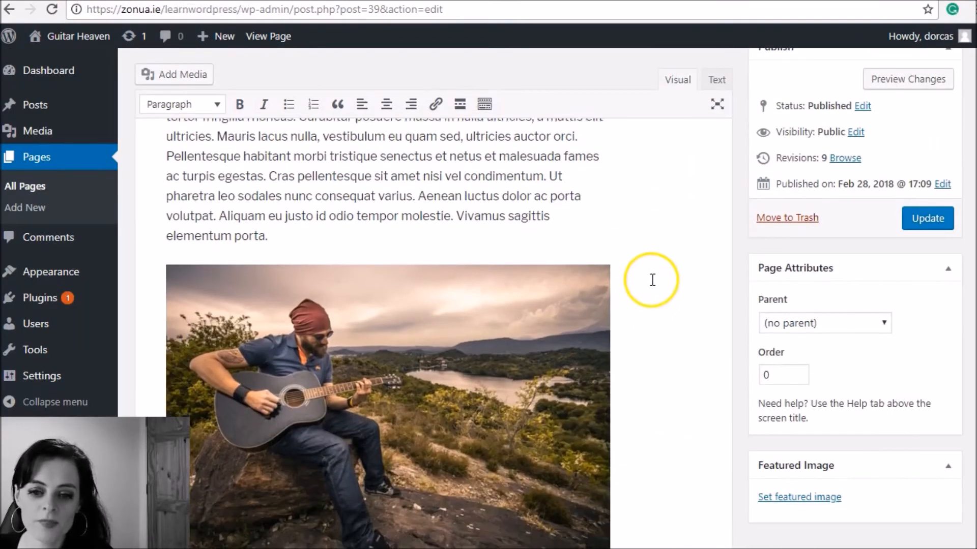
pyautogui.scroll(-5, 652, 280)
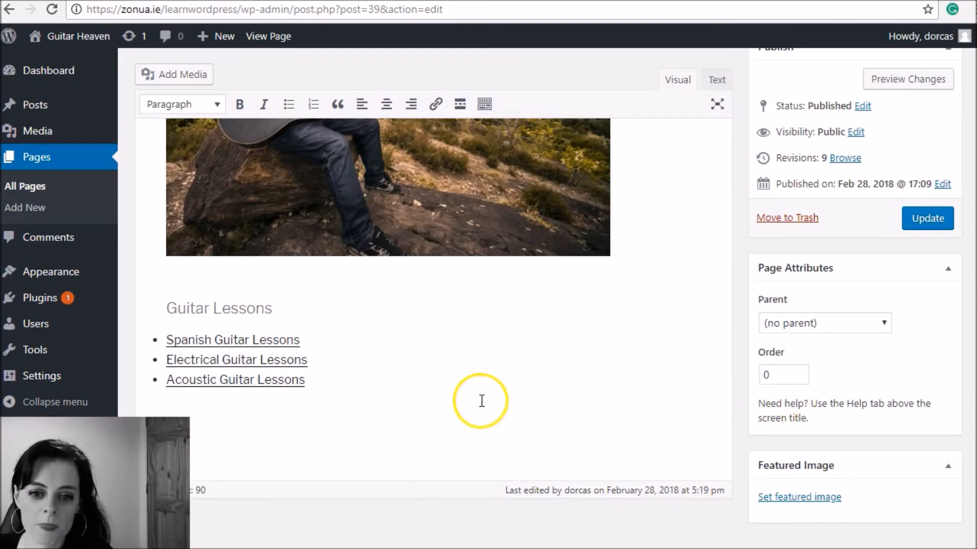
pyautogui.click(381, 394)
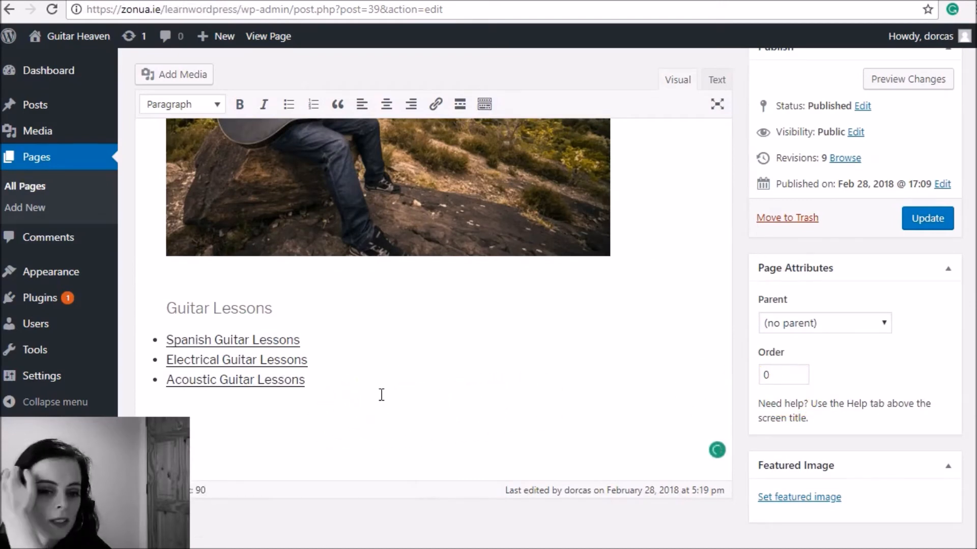
pyautogui.scroll(-1, 383, 391)
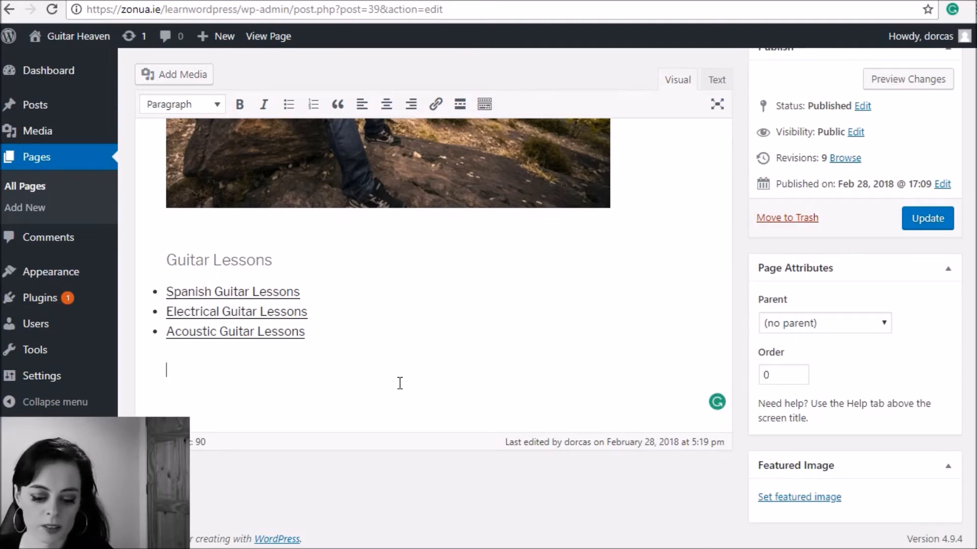
pyautogui.write('F')
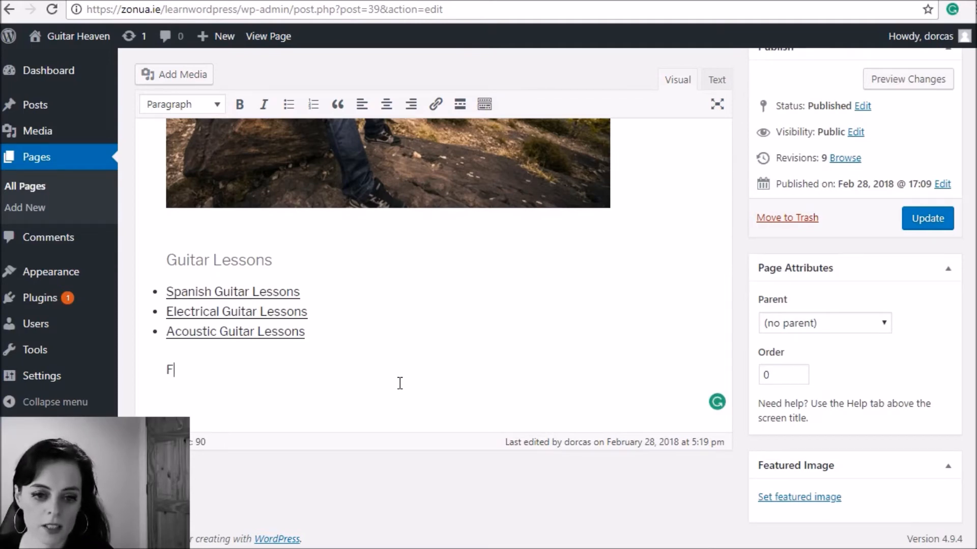
pyautogui.press('BackSpace')
pyautogui.write('Y')
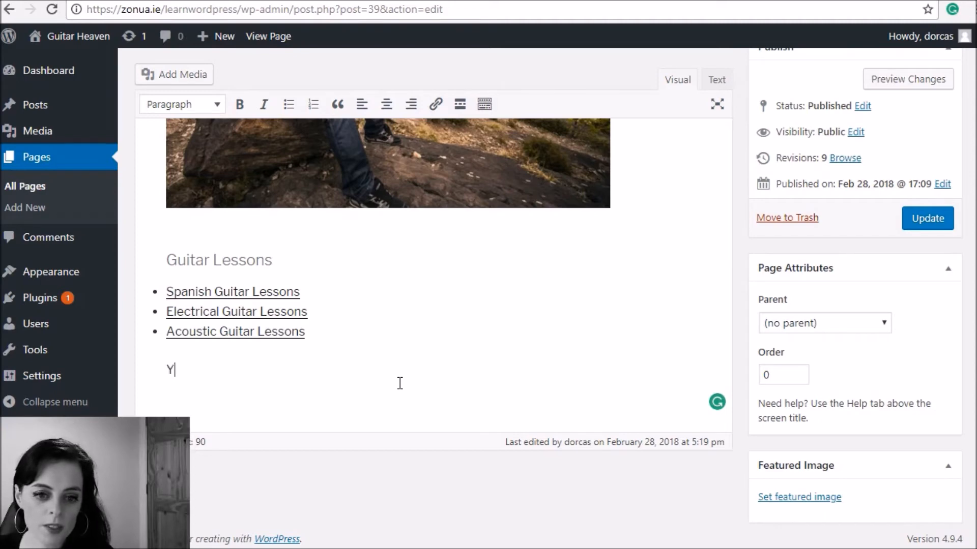
pyautogui.write('ou can contact us here, or folo')
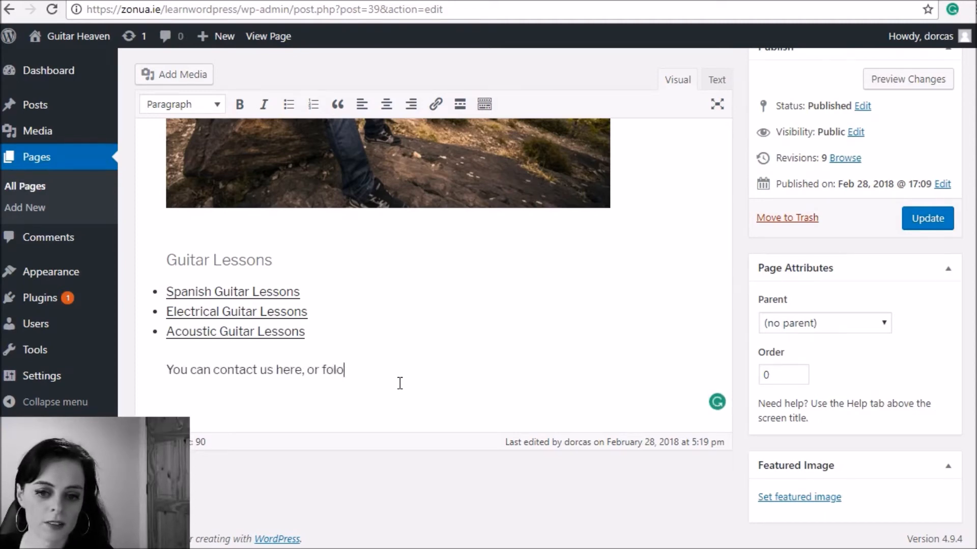
pyautogui.press('BackSpace')
pyautogui.write('low us on Facebook!')
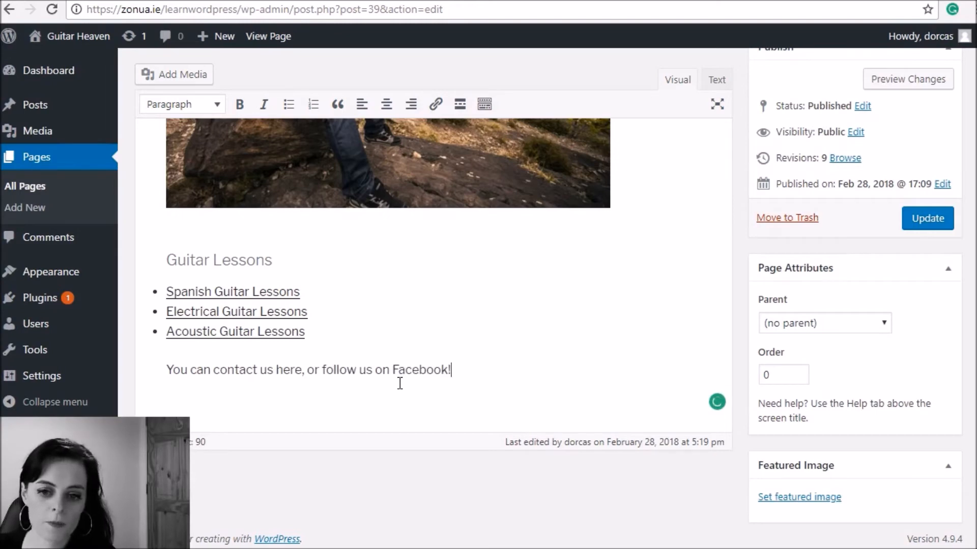
pyautogui.moveTo(326, 370); pyautogui.dragTo(447, 381)
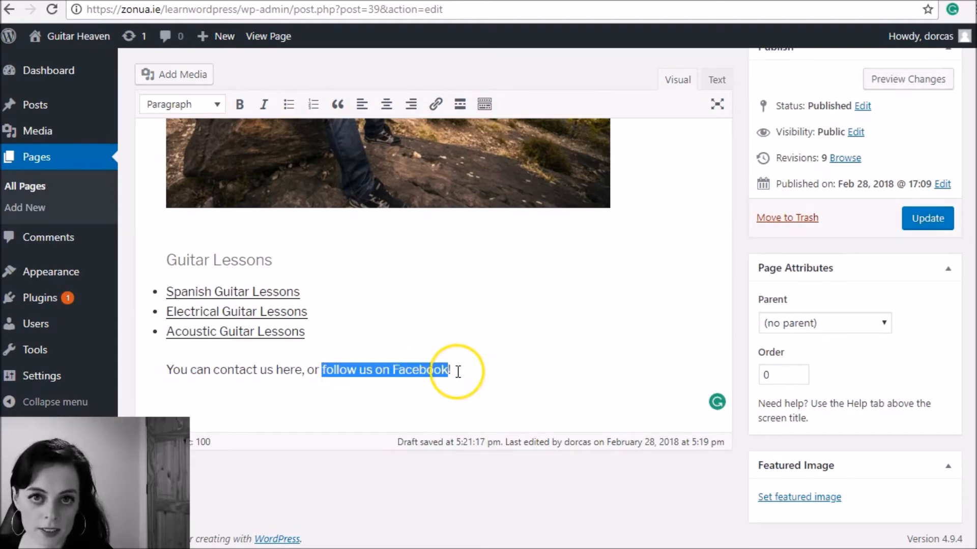
pyautogui.click(436, 106)
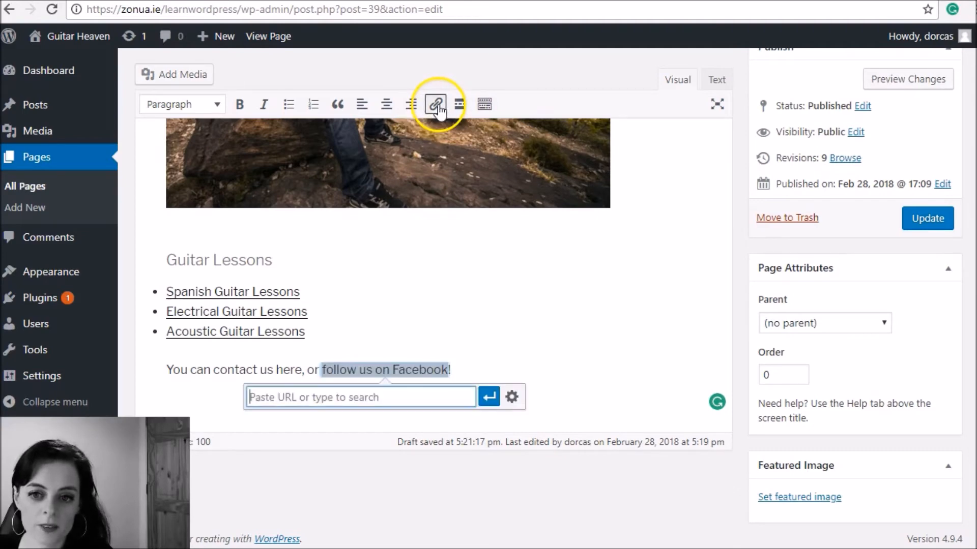
pyautogui.click(512, 397)
pyautogui.scroll(-1, 443, 365)
pyautogui.scroll(2, 443, 365)
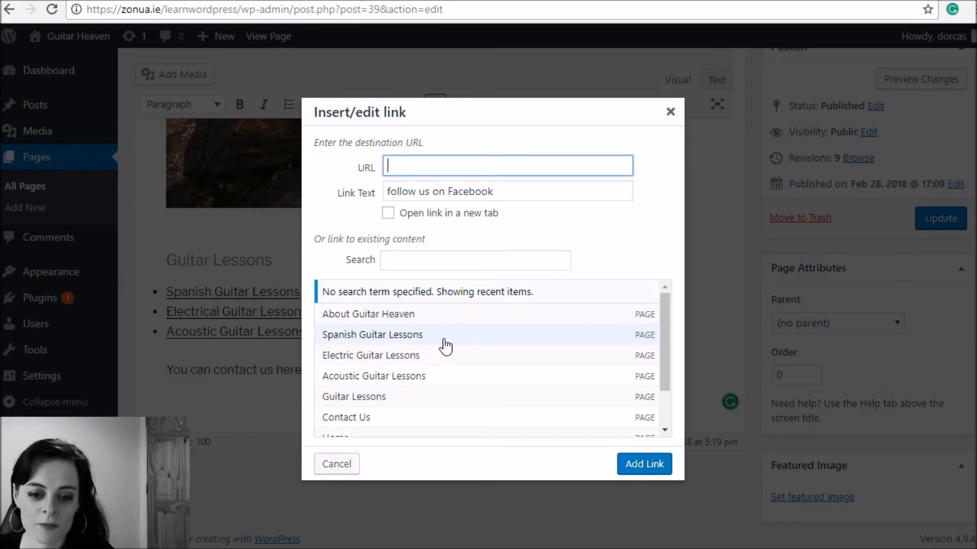
pyautogui.write('http')
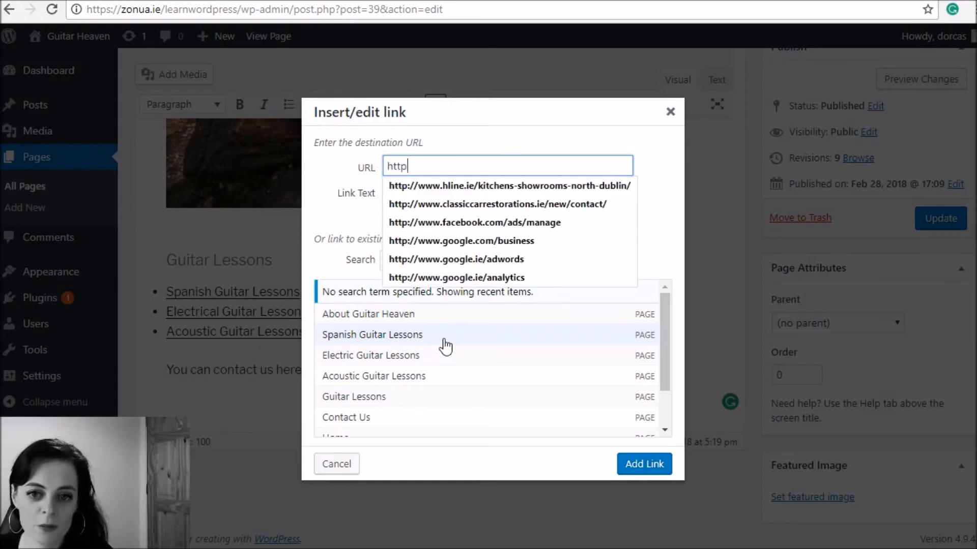
pyautogui.write('://face')
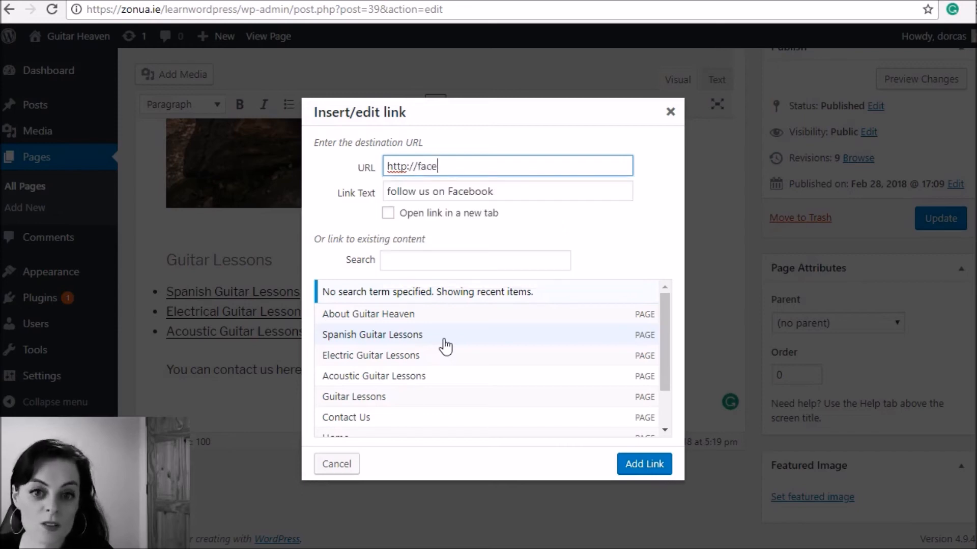
pyautogui.press('BackSpace')
pyautogui.press('BackSpace')
pyautogui.press('BackSpace')
pyautogui.press('BackSpace')
pyautogui.write('www.f')
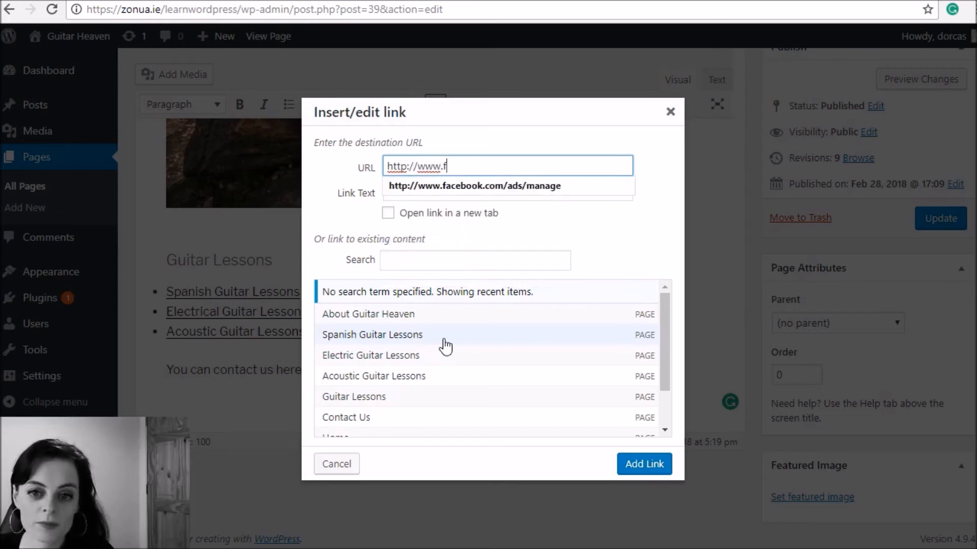
pyautogui.write('acebook.com/')
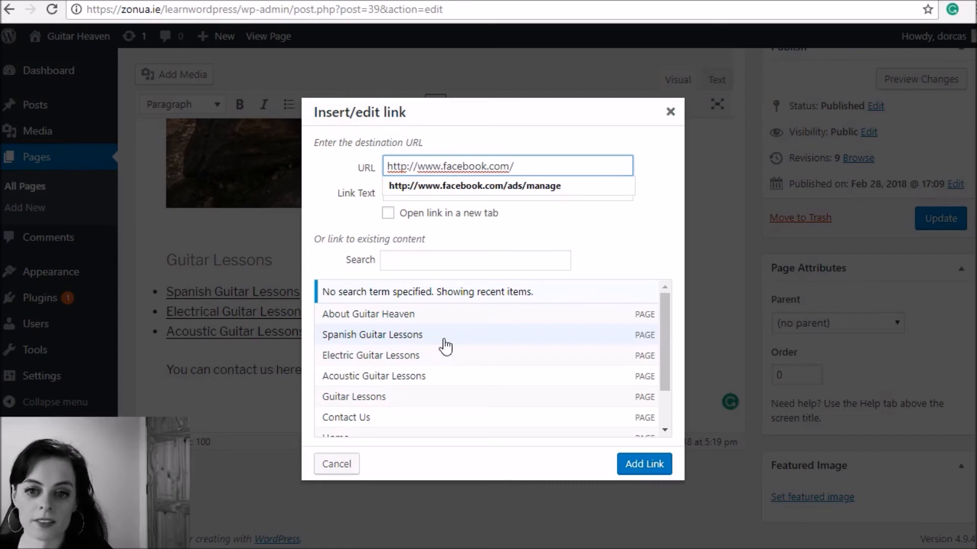
pyautogui.write('zonua')
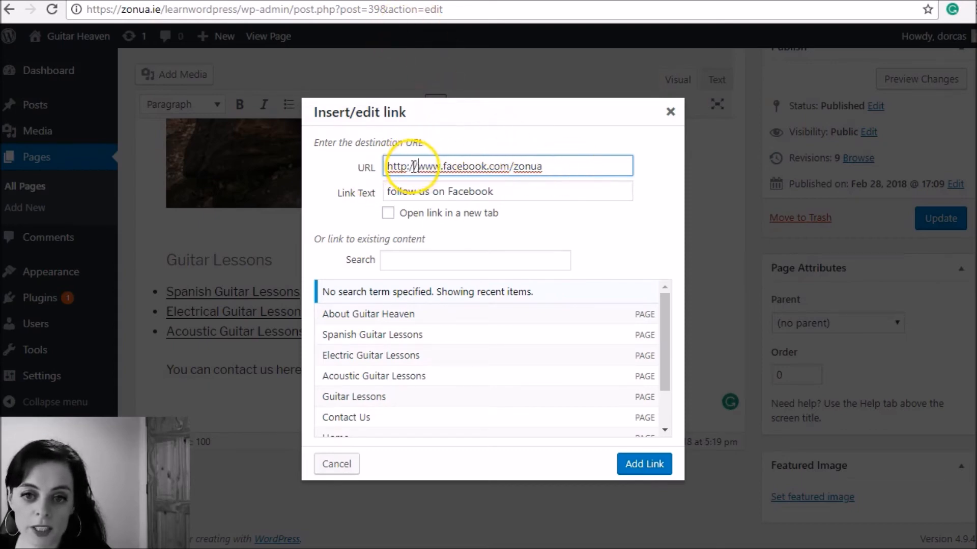
pyautogui.moveTo(408, 167); pyautogui.dragTo(374, 166)
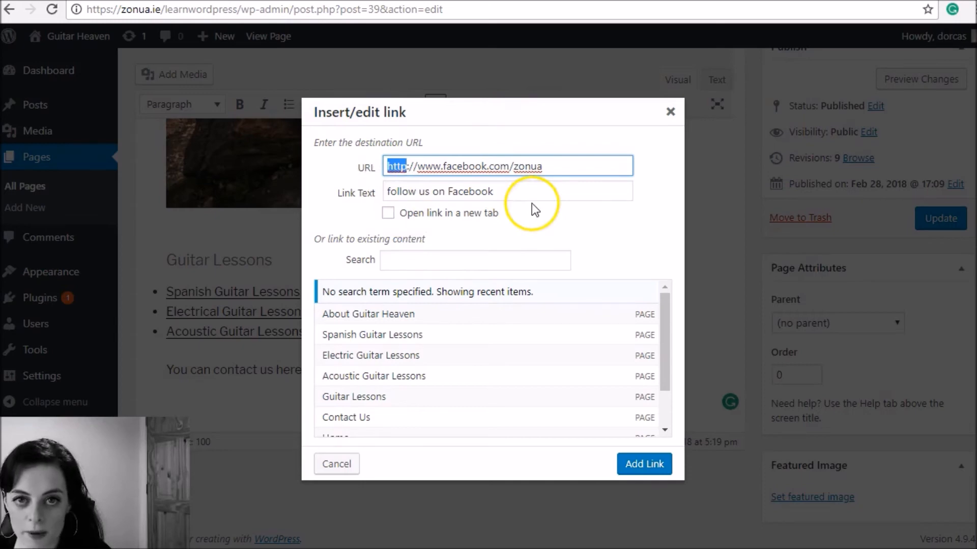
# Set the Facebook link to open in a new tab, add it to the text, and update the page.
pyautogui.click(389, 214)
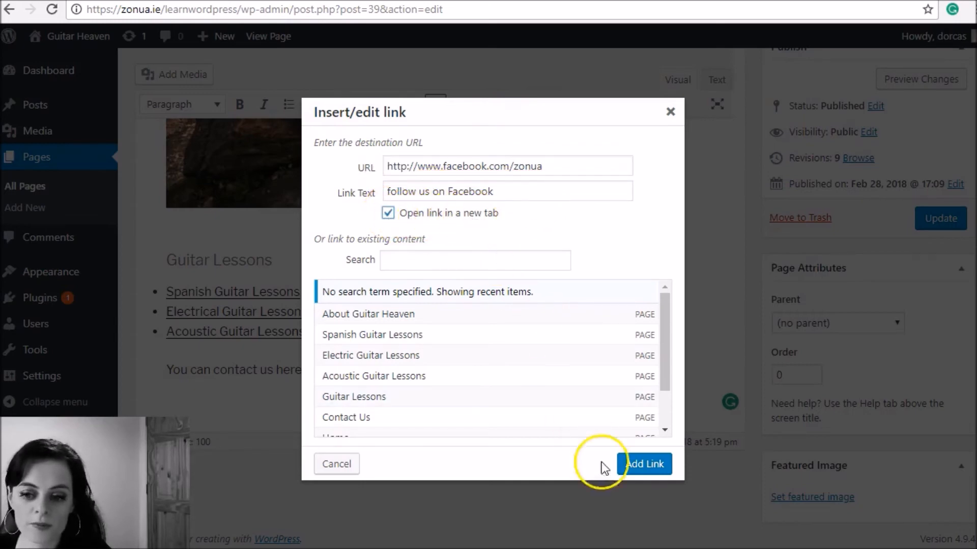
pyautogui.click(644, 464)
pyautogui.click(927, 218)
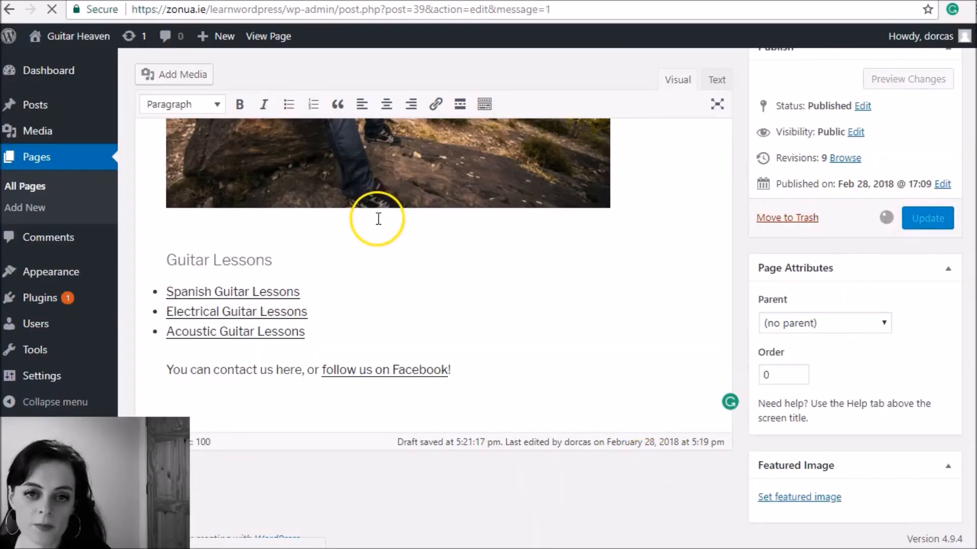
# Reload the live About page, test the "follow us on Facebook" link, and close the Facebook page it opens.
pyautogui.click(105, 1)
pyautogui.click(52, 9)
pyautogui.scroll(-9, 364, 296)
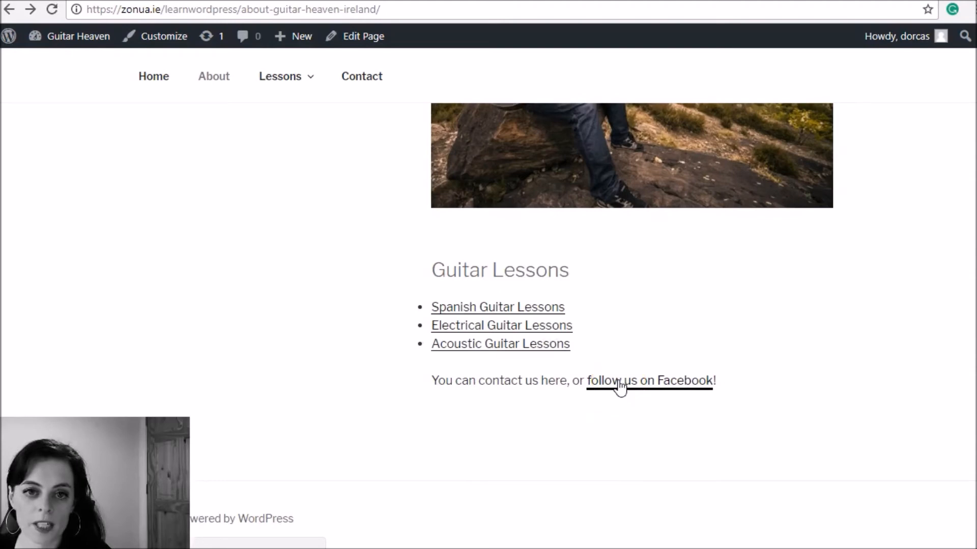
pyautogui.click(620, 386)
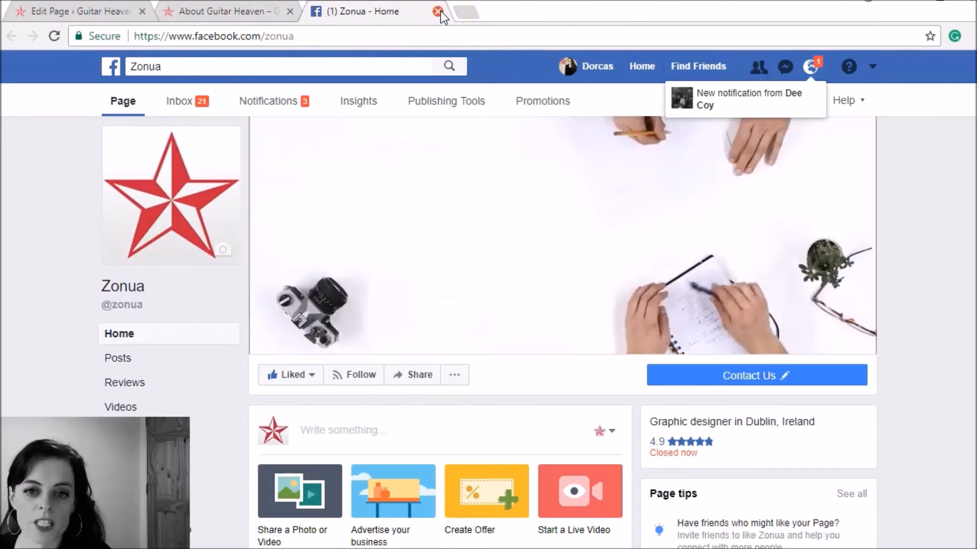
pyautogui.click(438, 11)
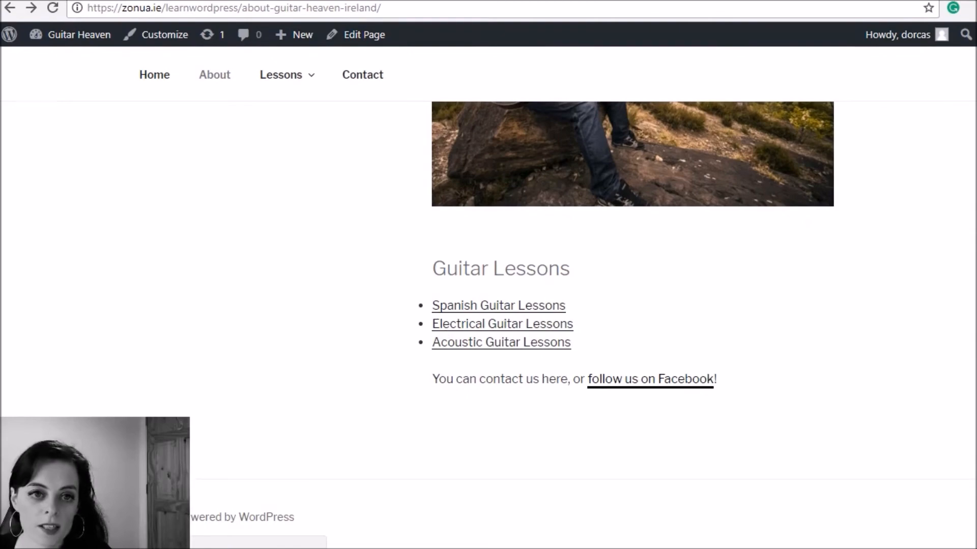
# Return to the page editor and go to the contact sentence below the lesson list.
pyautogui.click(93, 1)
pyautogui.scroll(-7, 416, 288)
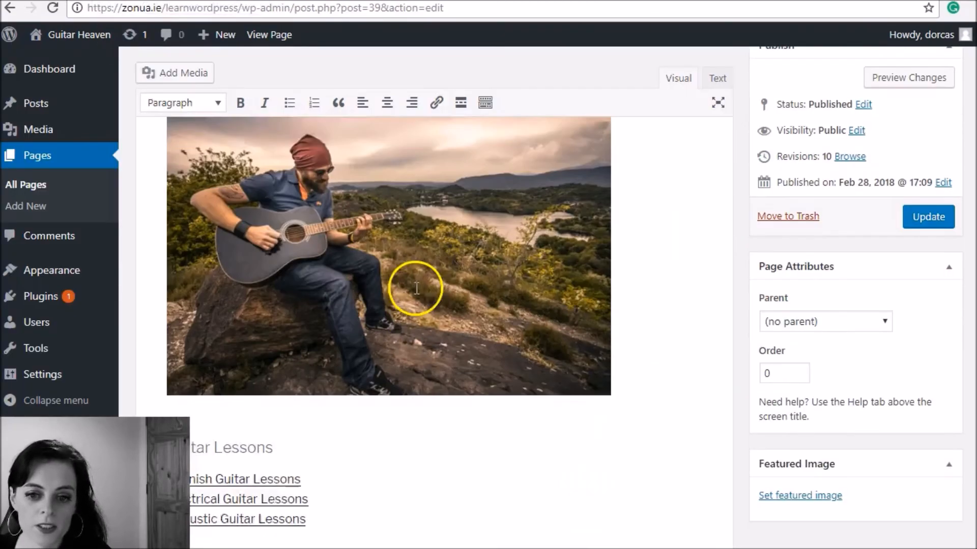
pyautogui.scroll(-1, 416, 288)
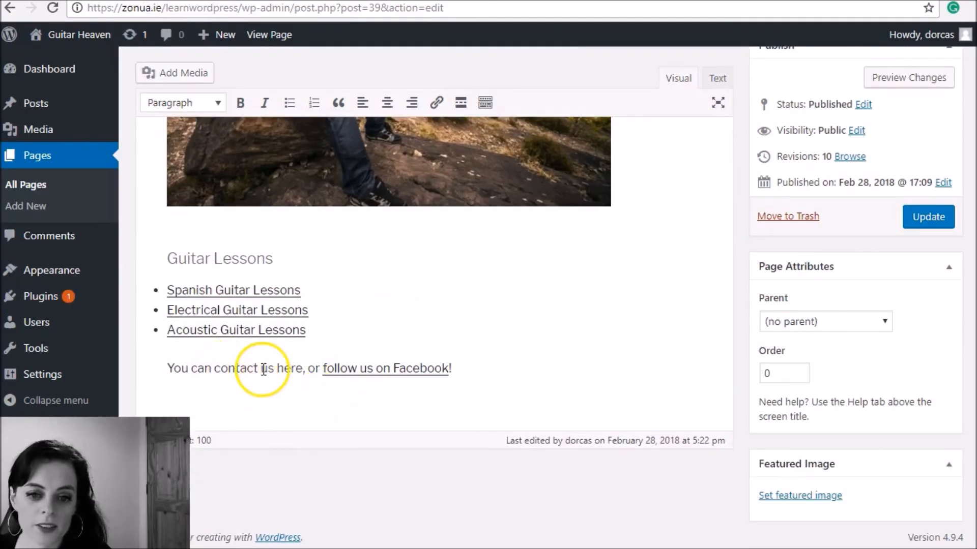
# Try to link the partial text "contact us her" to the Contact Us page, and undo that link.
pyautogui.moveTo(296, 370); pyautogui.dragTo(220, 364)
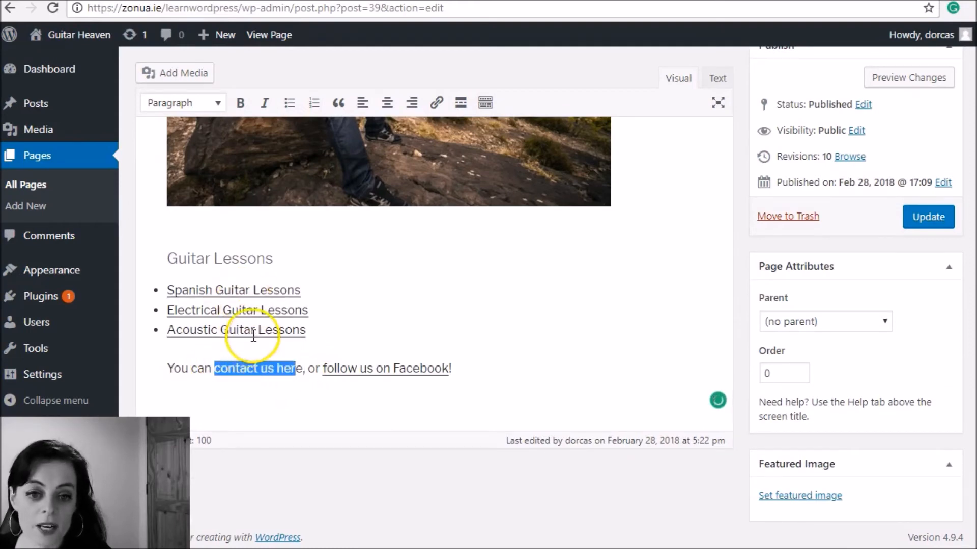
pyautogui.click(436, 102)
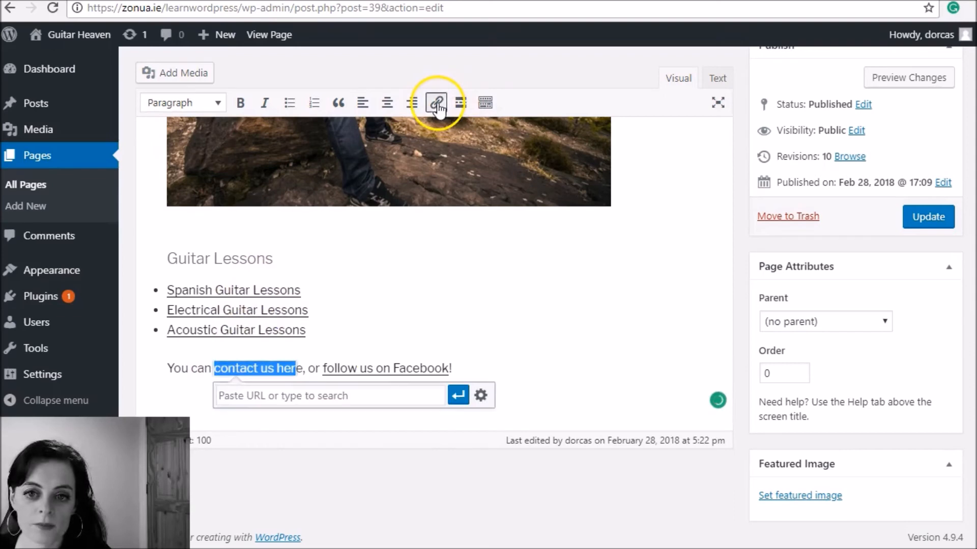
pyautogui.click(481, 395)
pyautogui.click(366, 415)
pyautogui.click(633, 468)
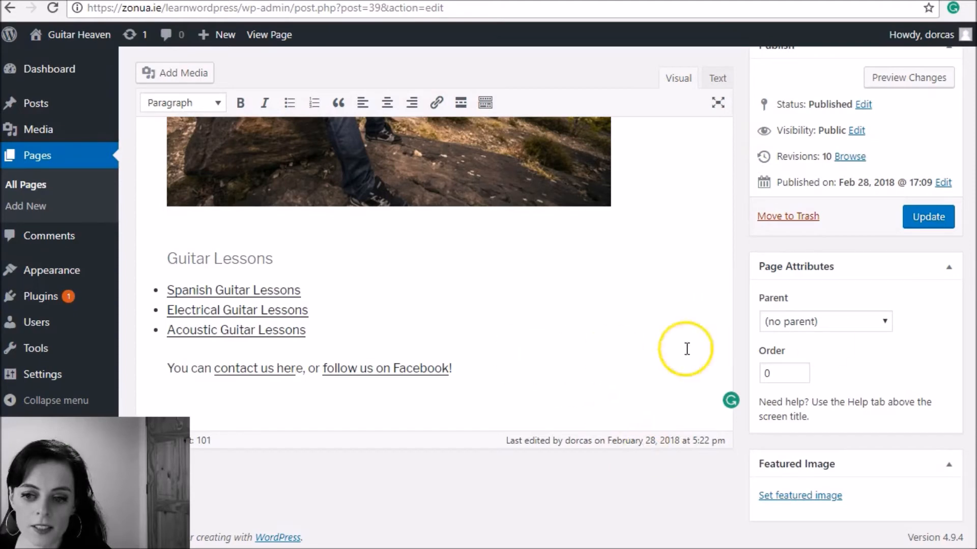
pyautogui.hotkey('ctrl', 'z')
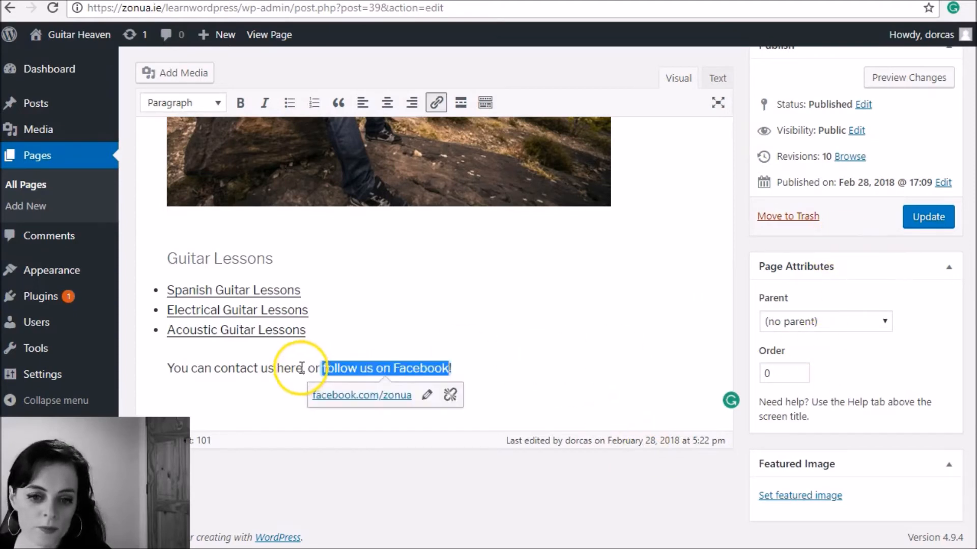
# Link the full text "contact us here" to the existing Contact Us page and update the page.
pyautogui.moveTo(302, 368); pyautogui.dragTo(214, 368)
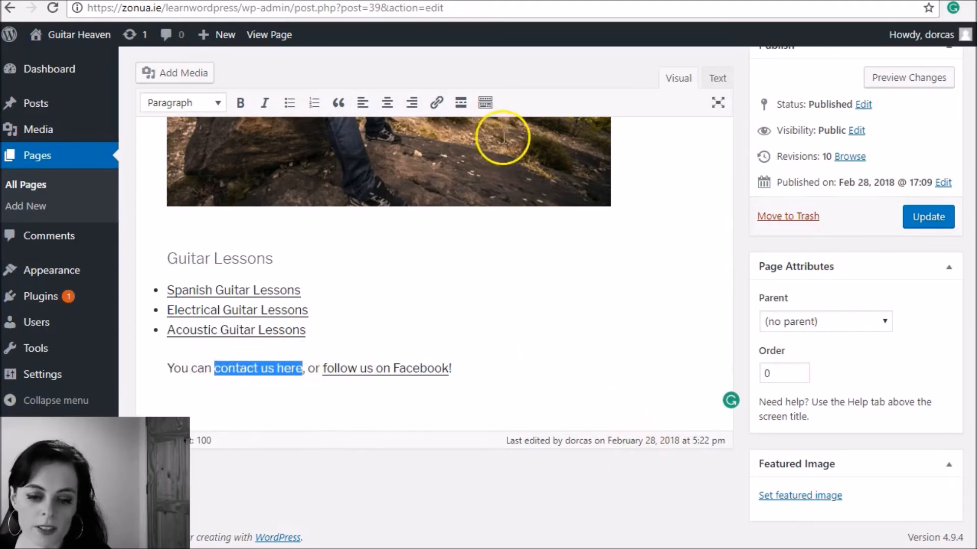
pyautogui.click(436, 105)
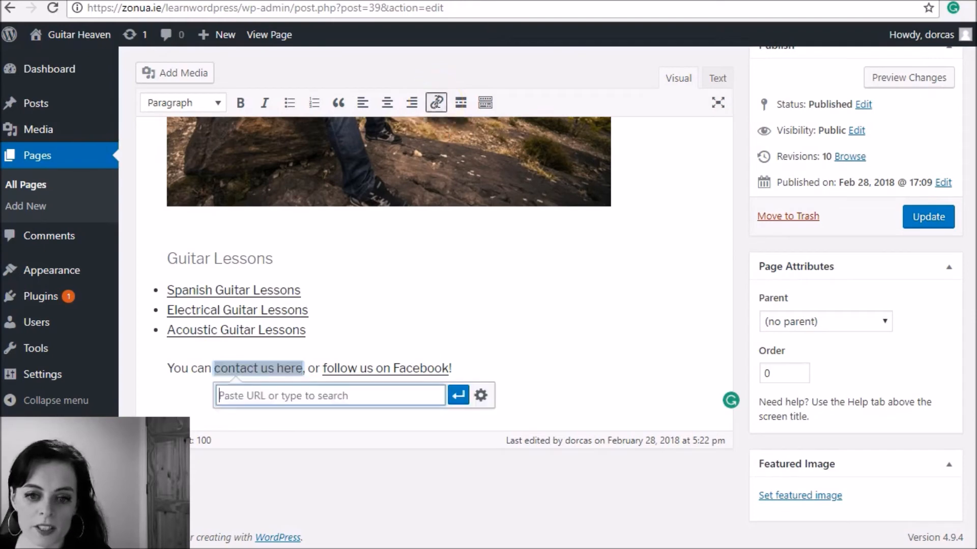
pyautogui.click(478, 394)
pyautogui.click(405, 415)
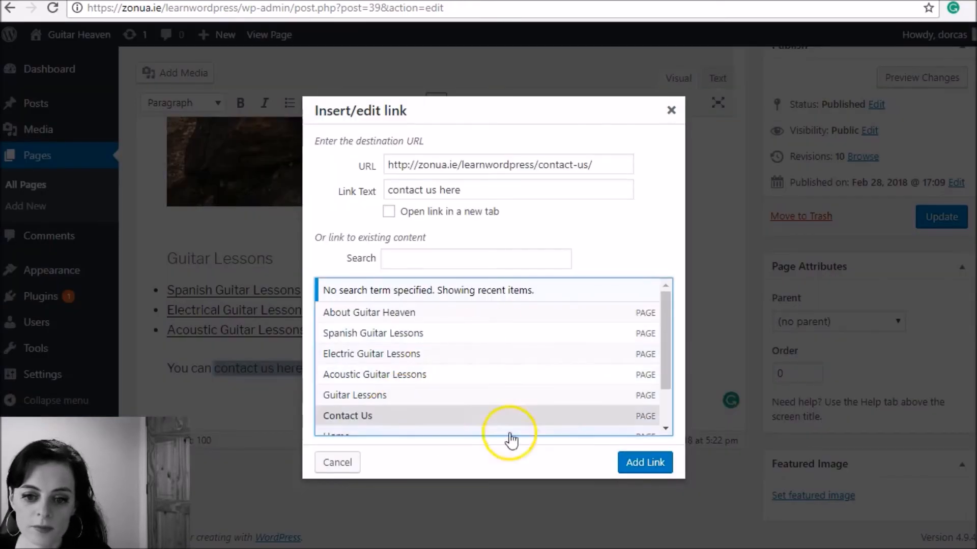
pyautogui.click(635, 463)
pyautogui.click(934, 215)
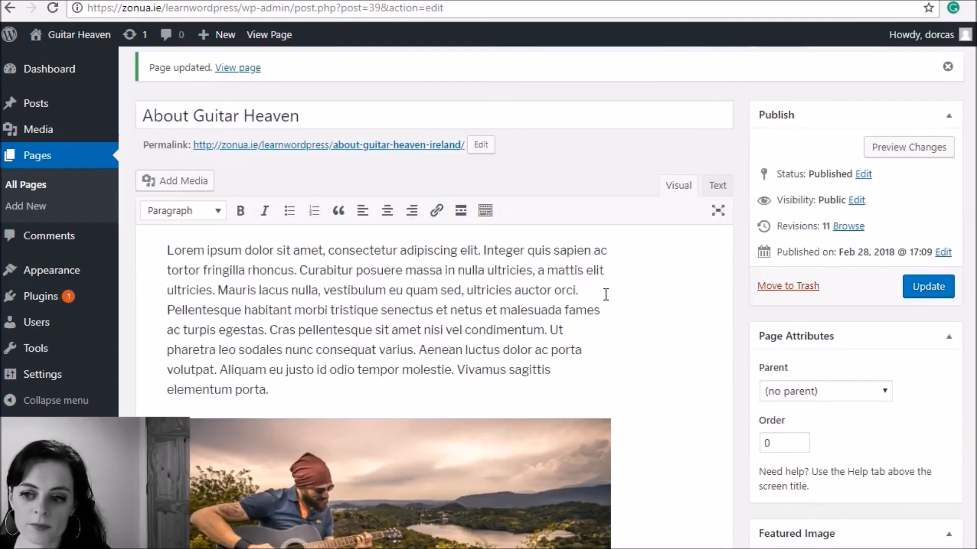
# Reload the live About page and check the "contact us here" link below the lesson list.
pyautogui.click(105, 1)
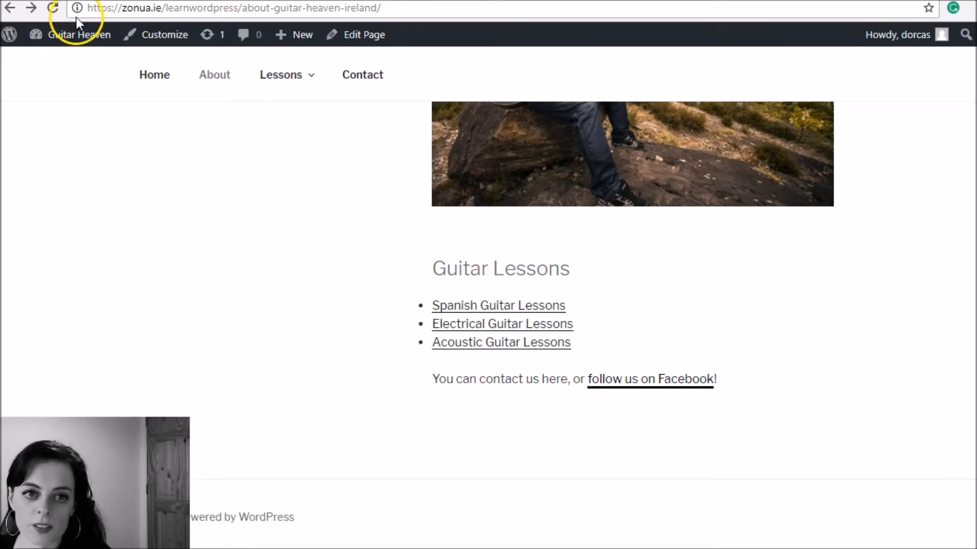
pyautogui.click(54, 8)
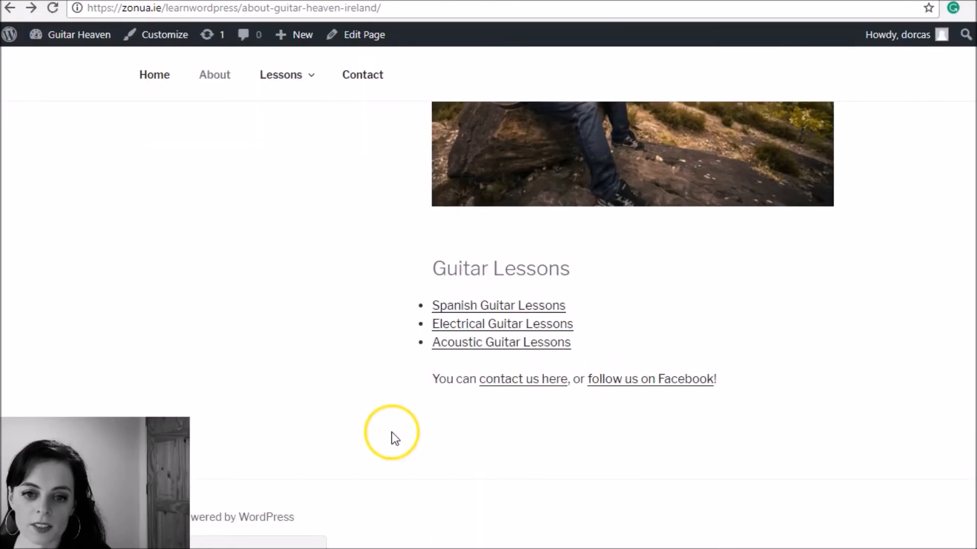
pyautogui.scroll(10, 362, 407)
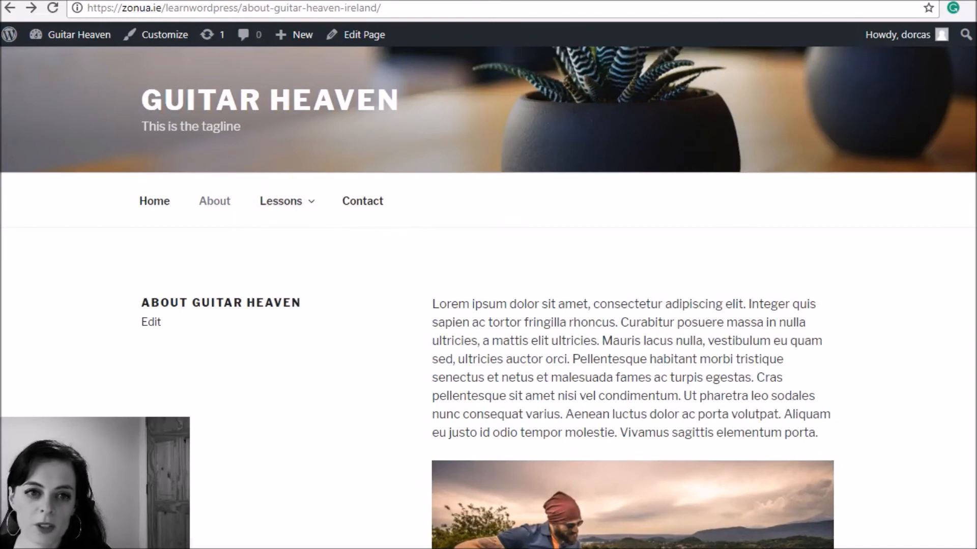
# Return to the WordPress admin, open the installed themes, and activate the Twenty Sixteen theme.
pyautogui.click(86, 1)
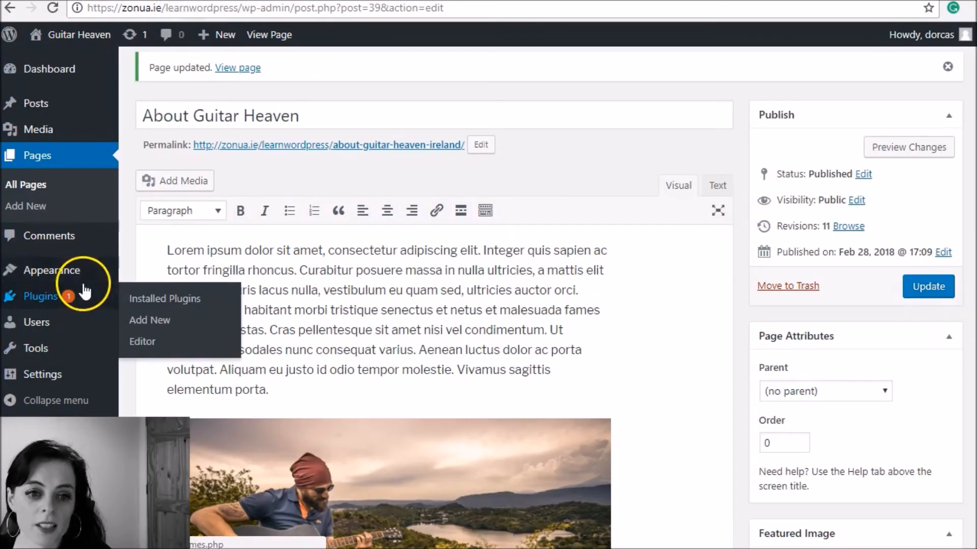
pyautogui.moveTo(76, 276)
pyautogui.click(156, 275)
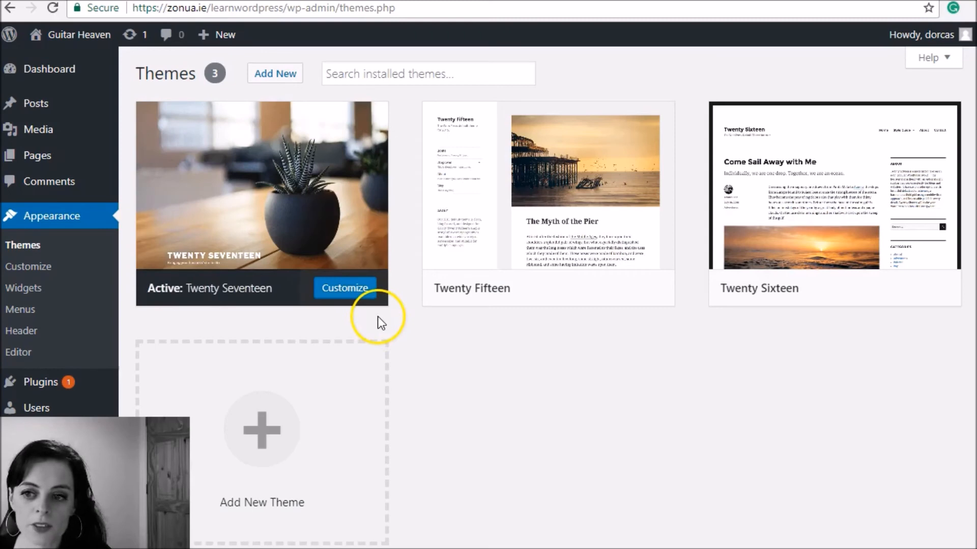
pyautogui.moveTo(712, 298)
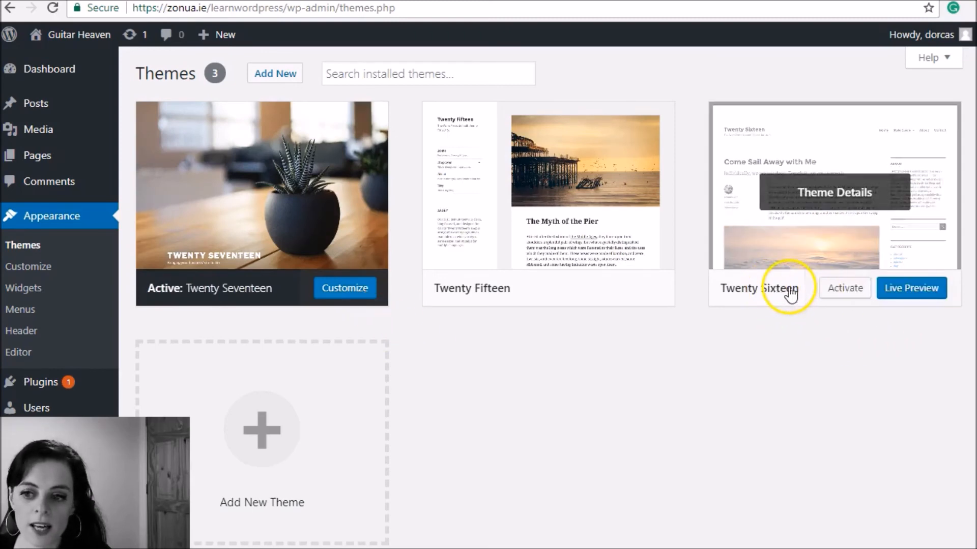
pyautogui.click(840, 299)
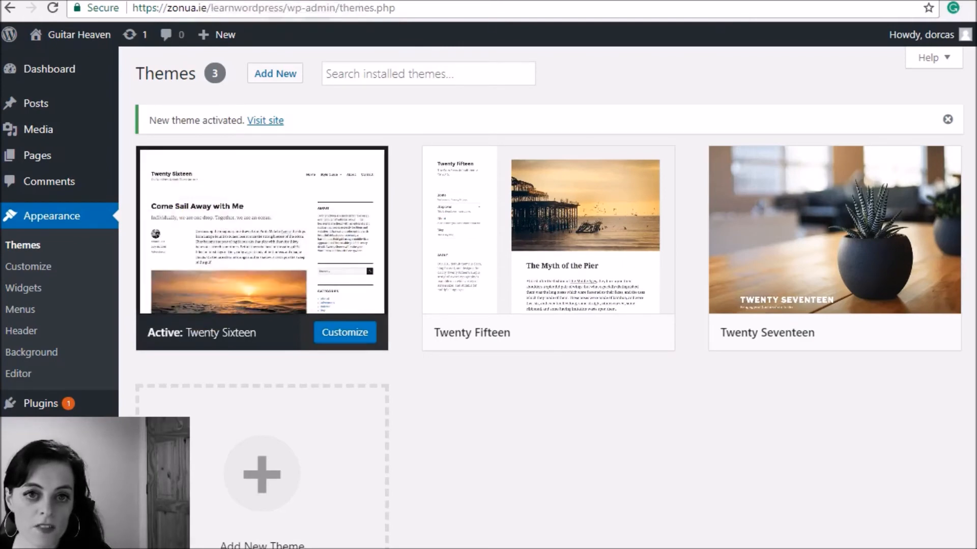
# Reload the live About page and examine its title, image, lesson list and sidebar under the Twenty Sixteen theme.
pyautogui.click(184, 1)
pyautogui.click(53, 8)
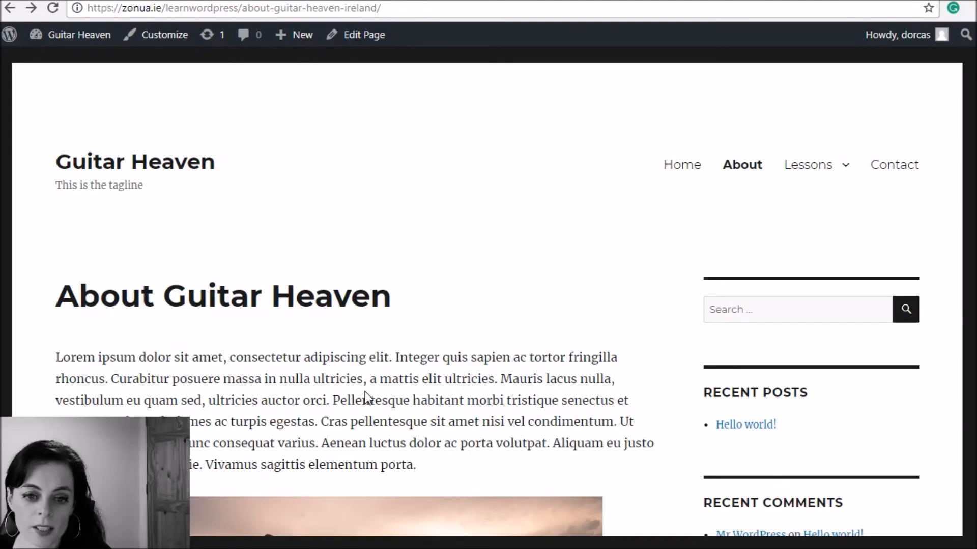
pyautogui.scroll(-9, 332, 201)
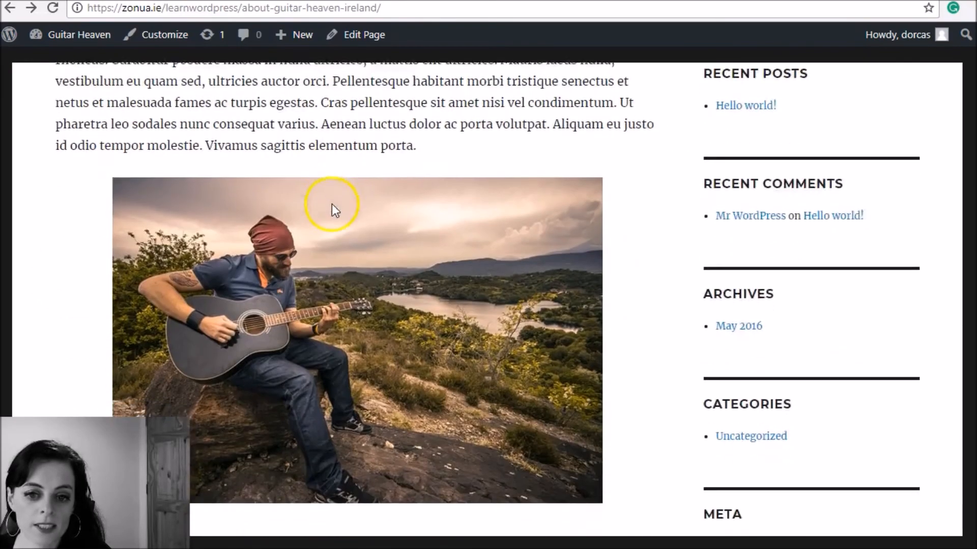
pyautogui.scroll(-4, 333, 222)
pyautogui.scroll(6, 338, 244)
pyautogui.scroll(-3, 334, 239)
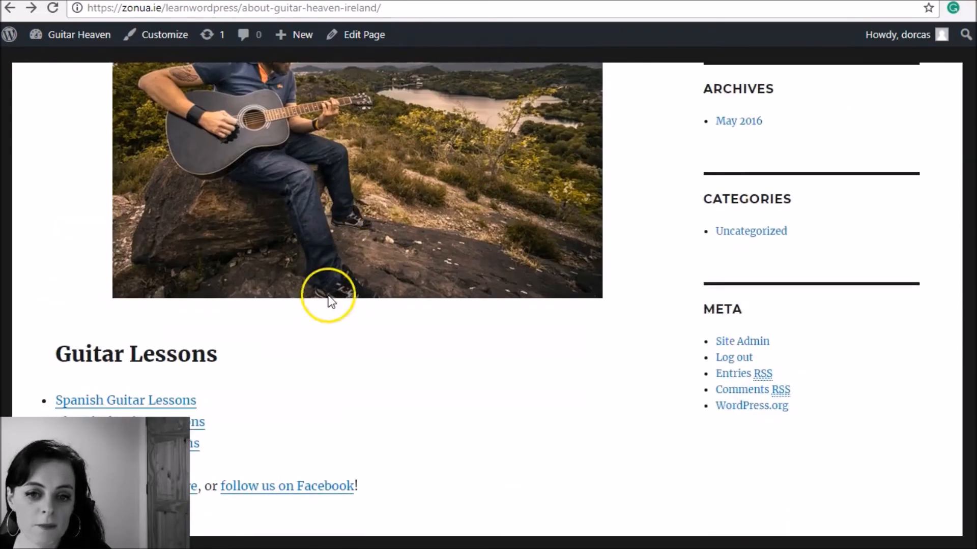
pyautogui.scroll(10, 315, 397)
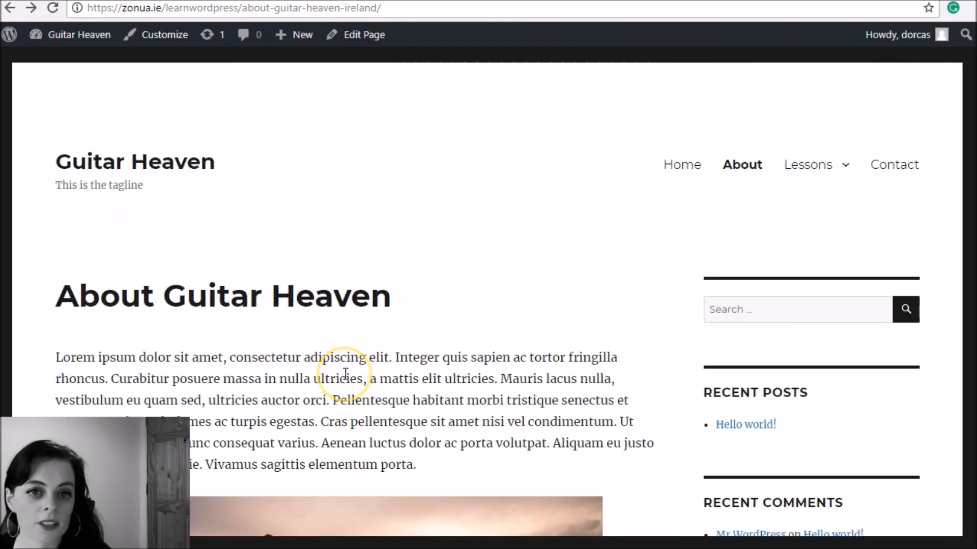
pyautogui.scroll(-3, 346, 374)
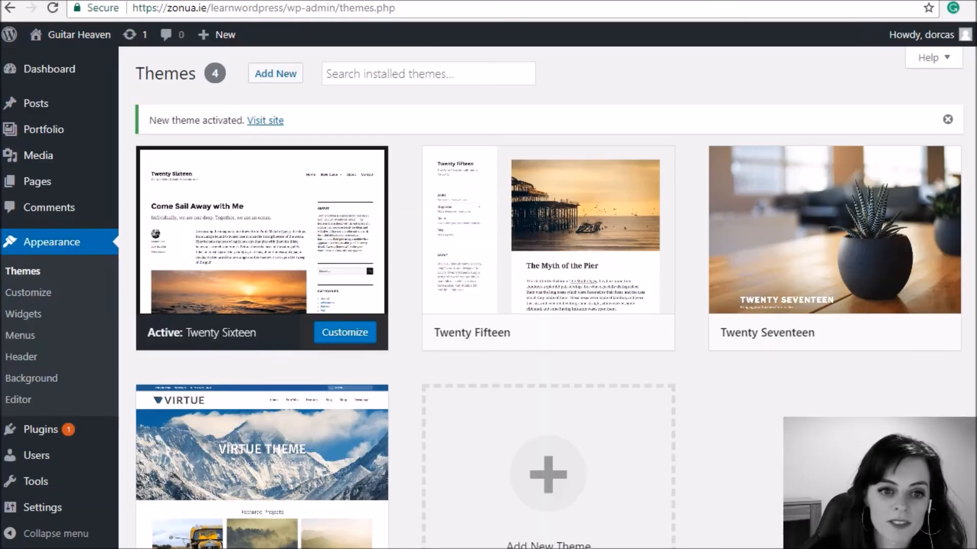
# Activate the Virtue theme and reload the live About page to view it in that theme.
pyautogui.scroll(-3, 262, 168)
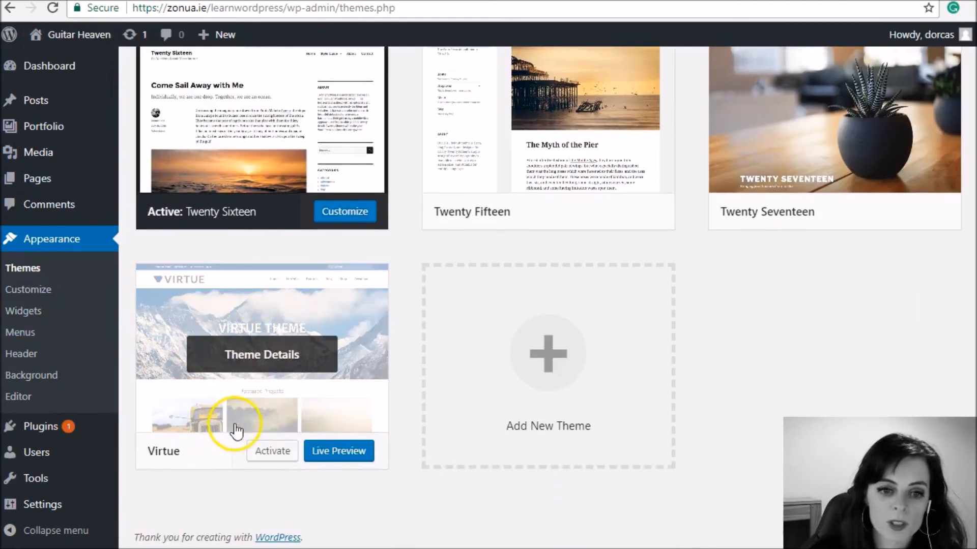
pyautogui.click(272, 453)
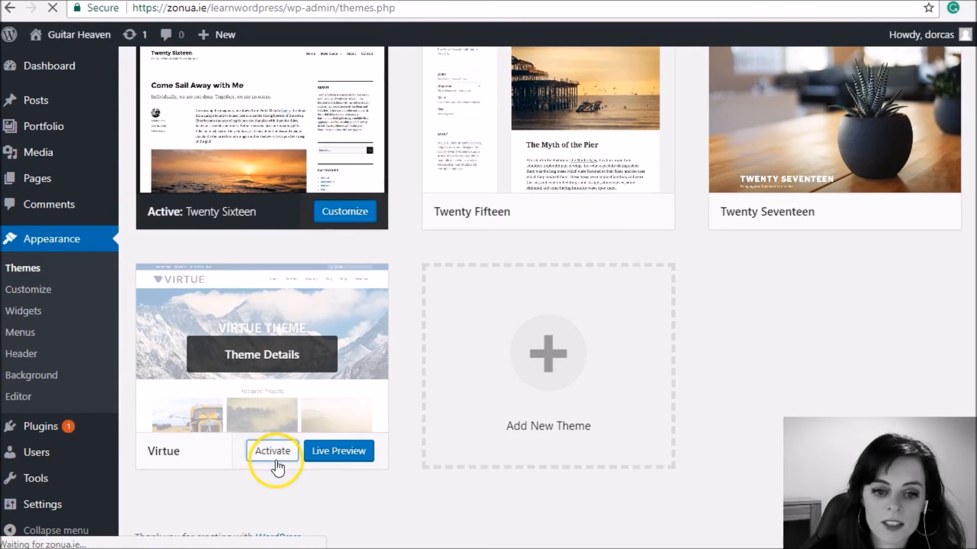
pyautogui.click(218, 1)
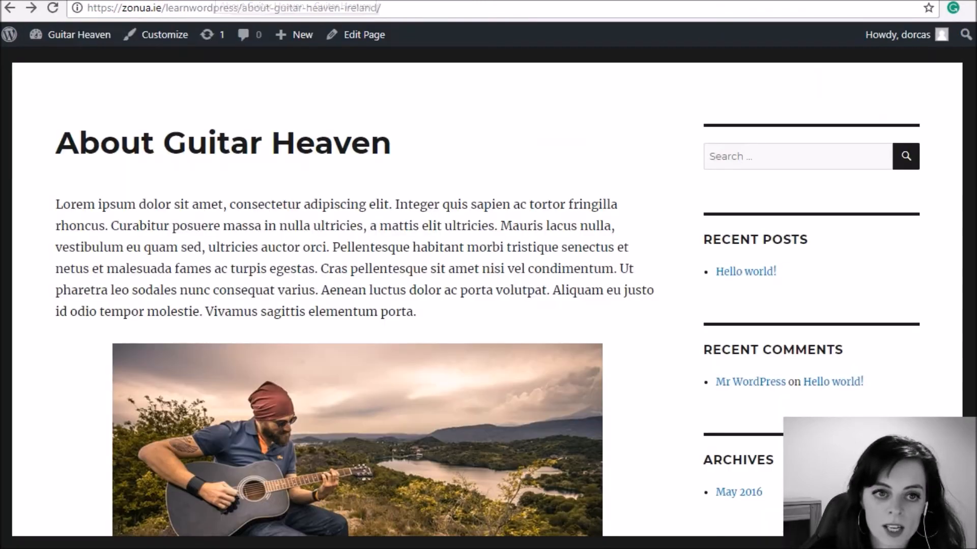
pyautogui.click(53, 8)
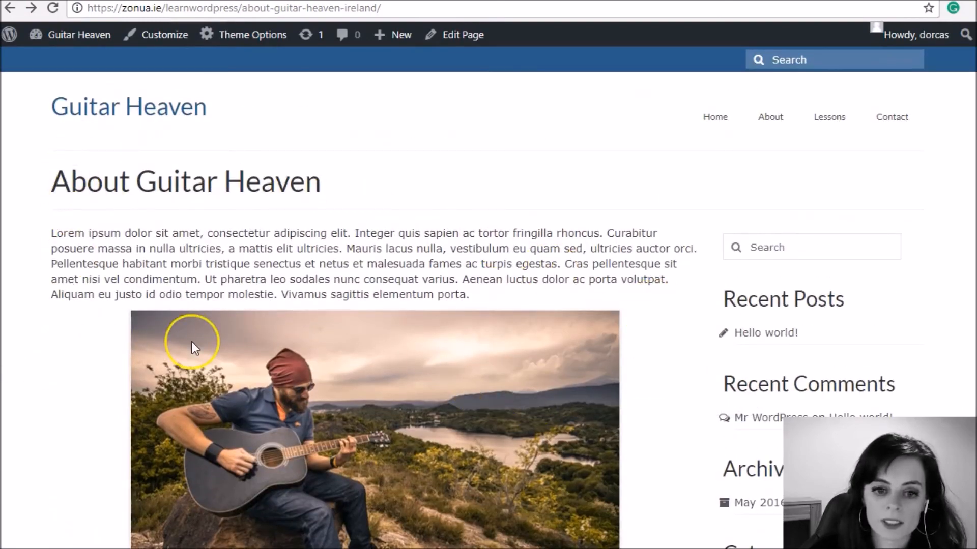
pyautogui.moveTo(193, 342)
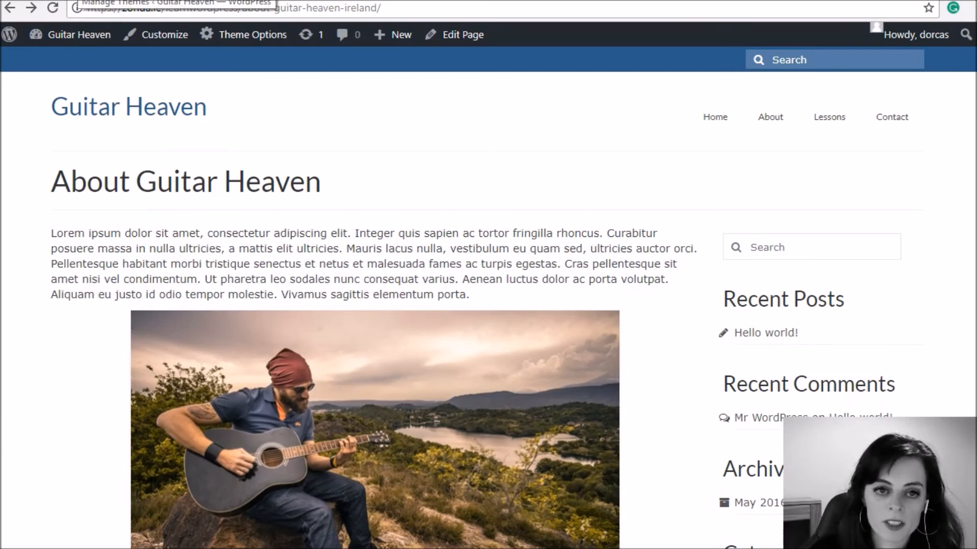
# Return to the WordPress admin and open the About Guitar Heaven page for editing from the page list.
pyautogui.click(78, 1)
pyautogui.click(43, 186)
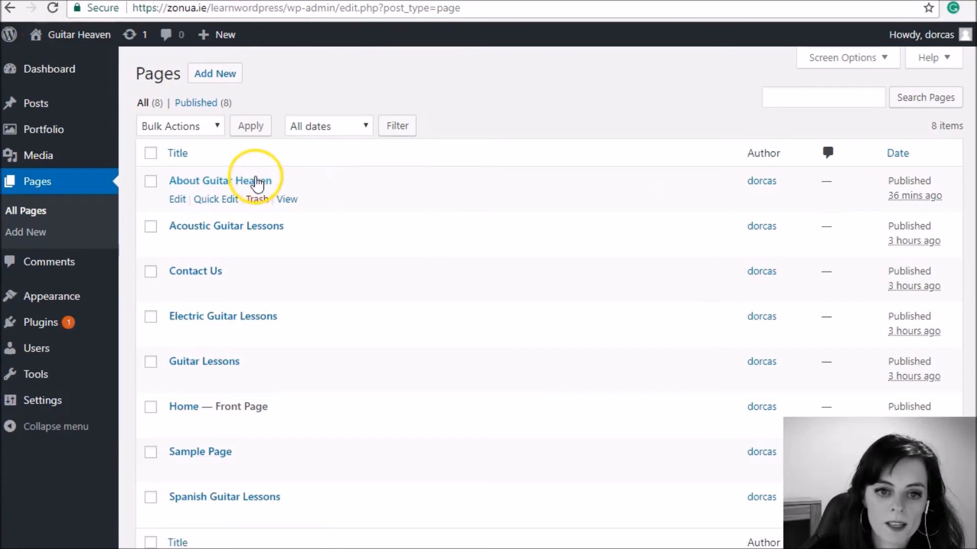
pyautogui.click(243, 181)
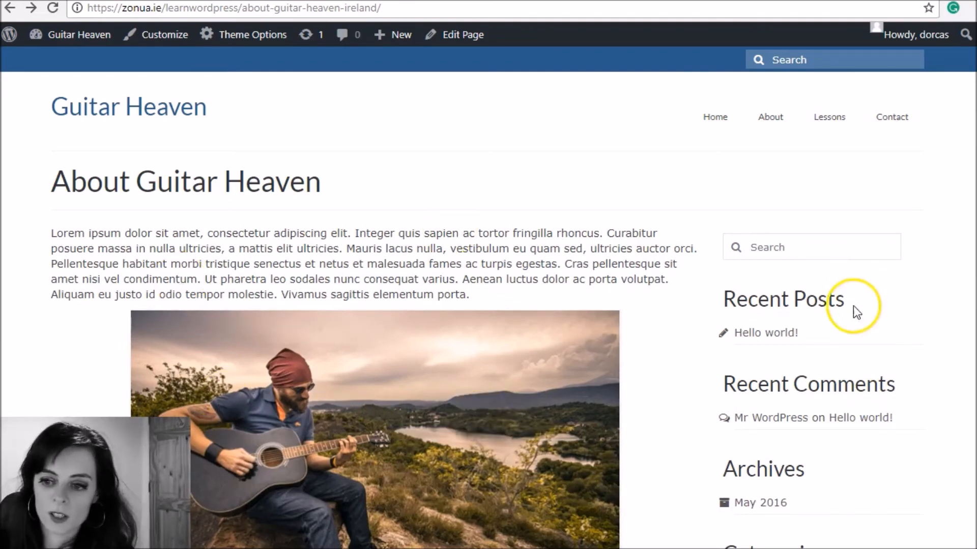
# Examine the sidebar beside the content on the live About page.
pyautogui.scroll(-3, 830, 395)
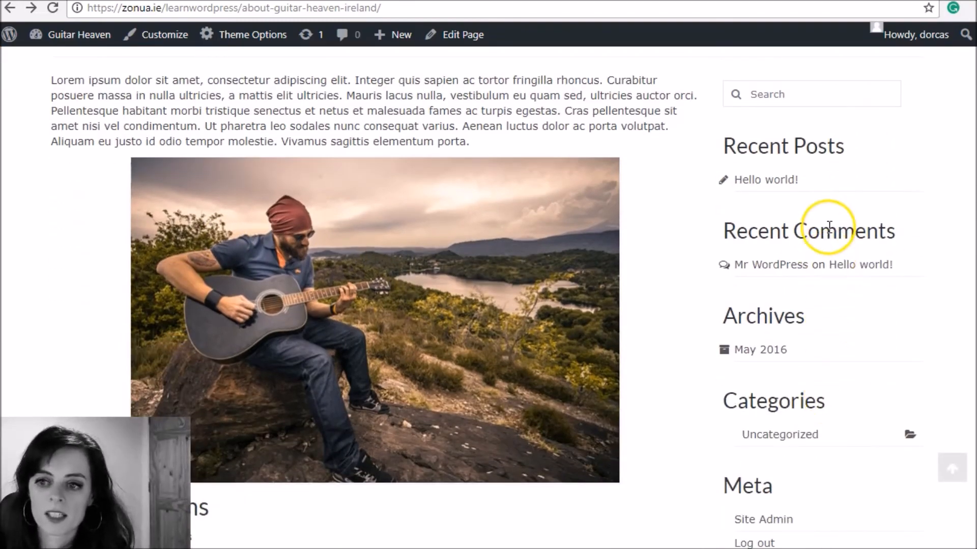
pyautogui.scroll(3, 829, 226)
pyautogui.scroll(-1, 836, 430)
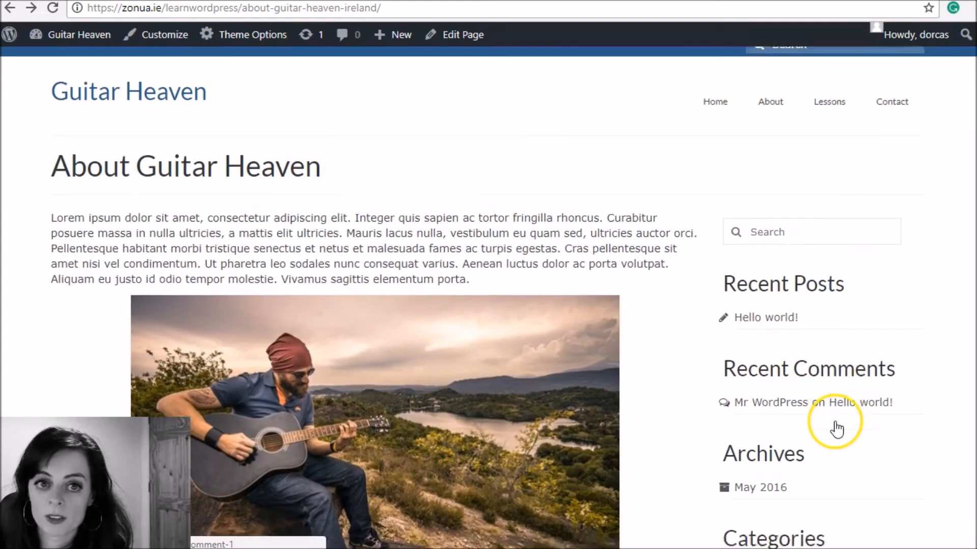
pyautogui.scroll(-1, 836, 430)
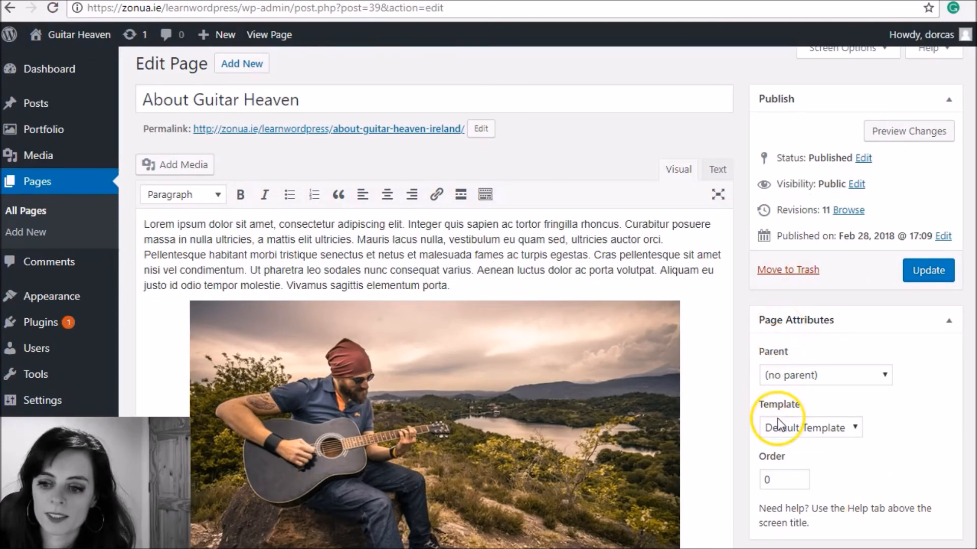
# Set the About Guitar Heaven page's template to Fullwidth and update the page.
pyautogui.click(851, 428)
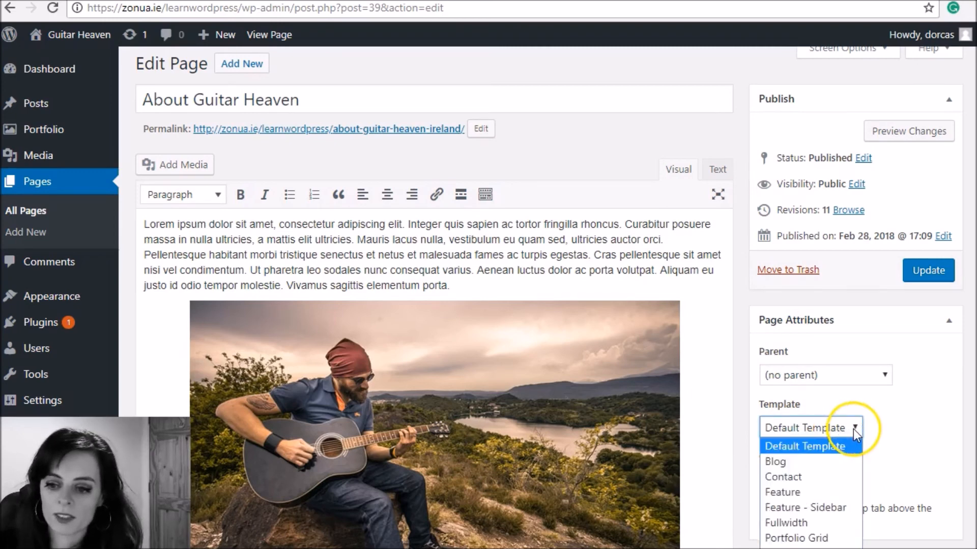
pyautogui.scroll(-2, 890, 429)
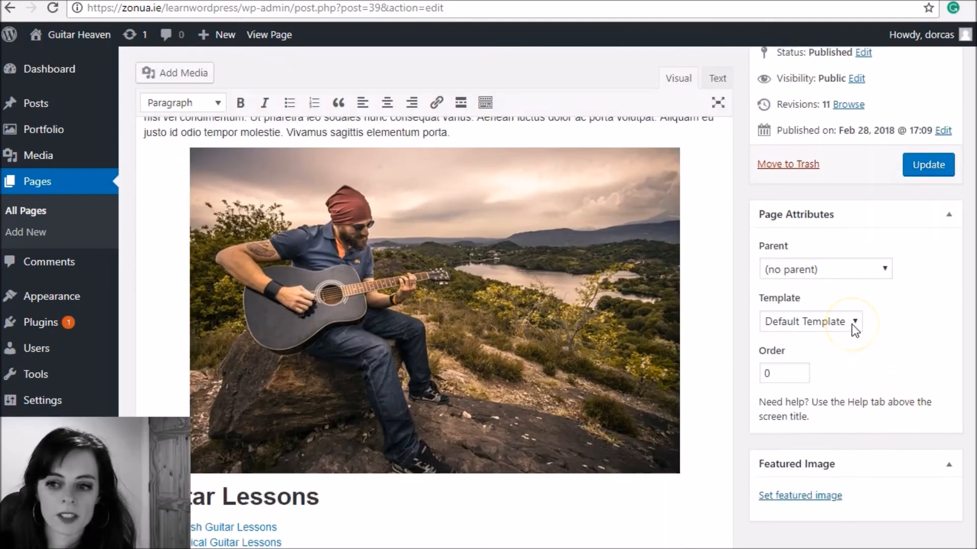
pyautogui.click(852, 324)
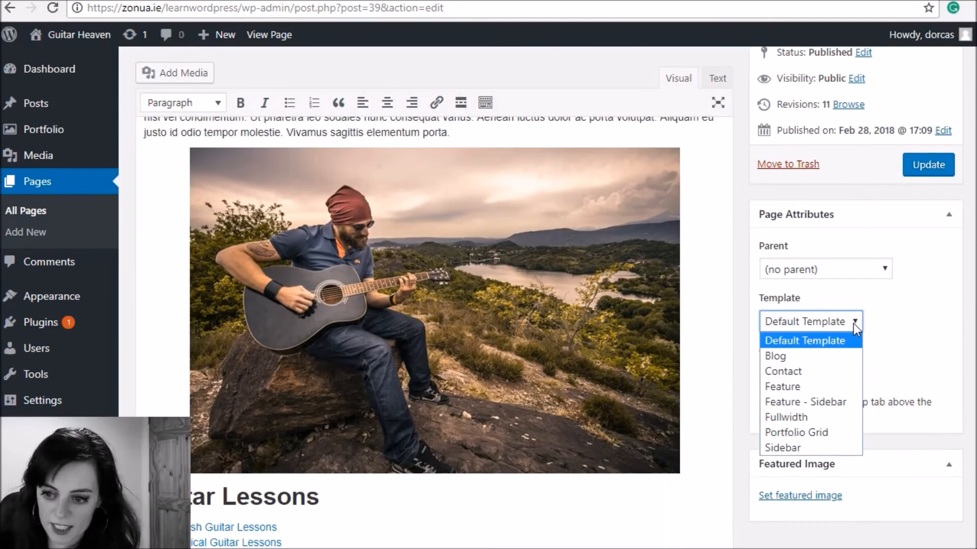
pyautogui.click(822, 418)
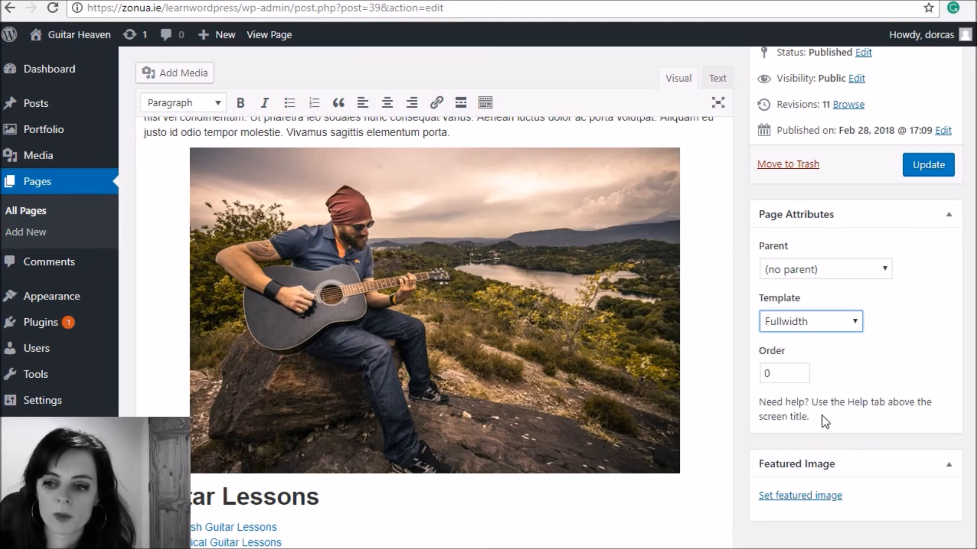
pyautogui.click(941, 162)
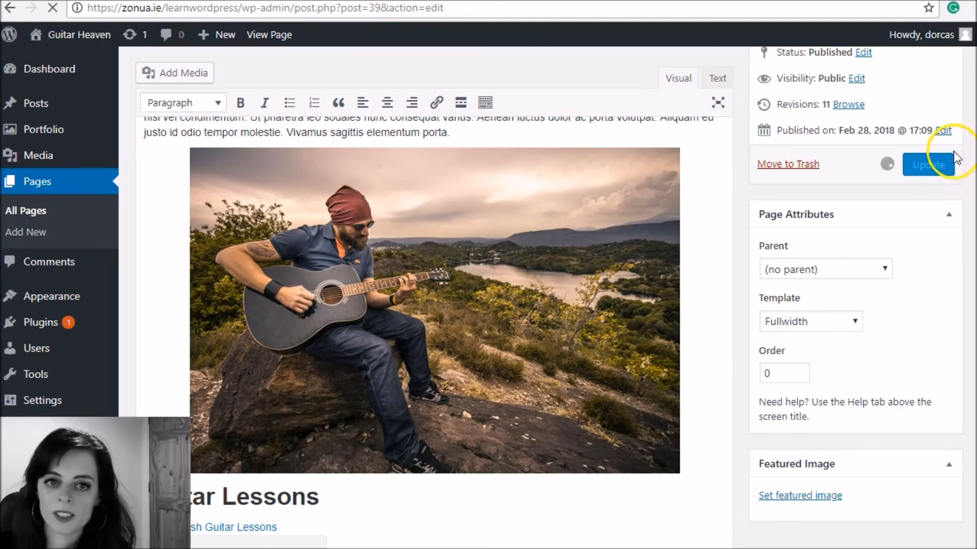
# Reload the live About page, review its full-width layout, and return to the page editor.
pyautogui.click(269, 35)
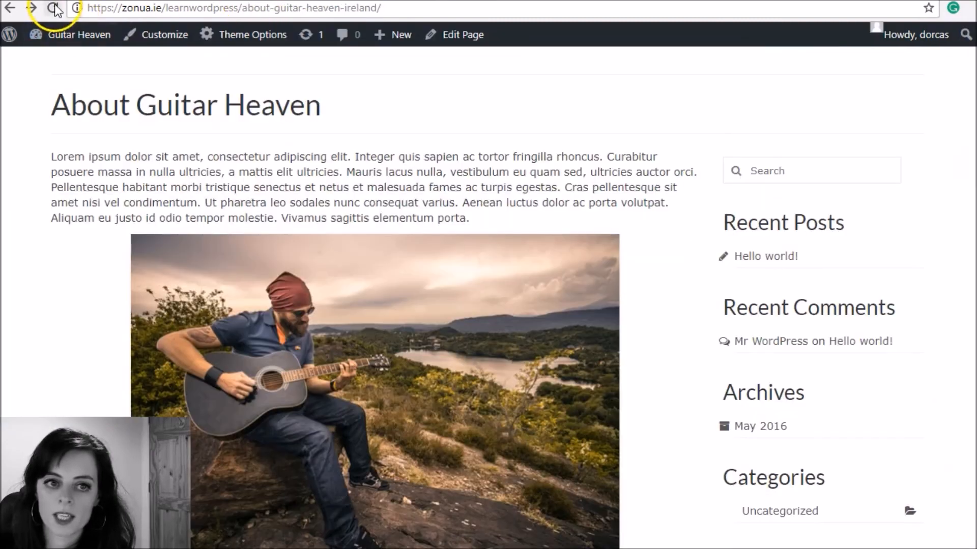
pyautogui.click(54, 8)
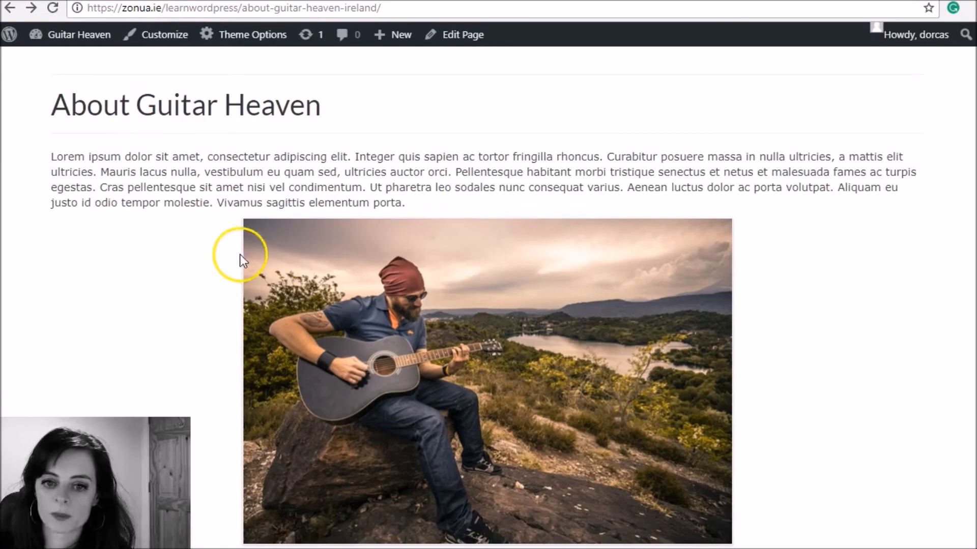
pyautogui.scroll(-1, 224, 259)
pyautogui.scroll(-3, 222, 257)
pyautogui.scroll(1, 221, 255)
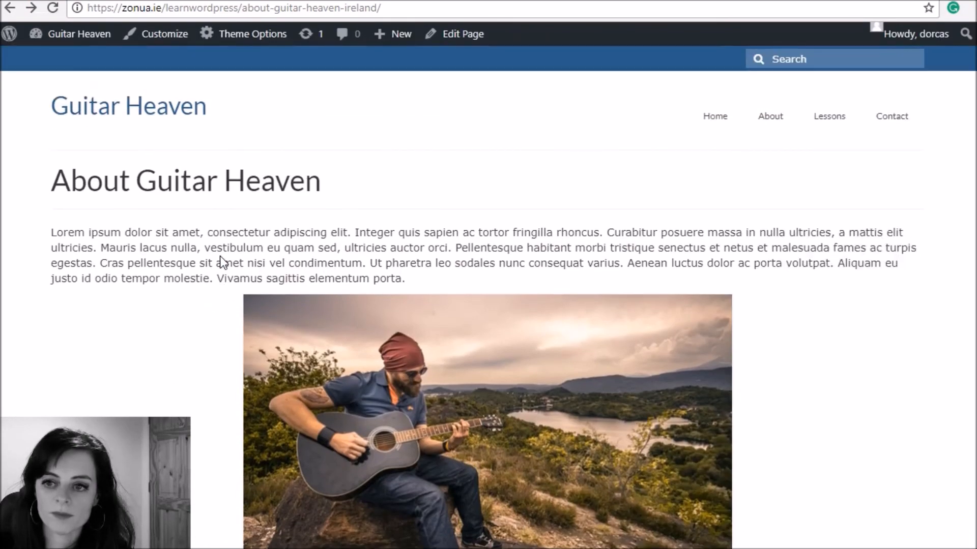
pyautogui.click(93, 1)
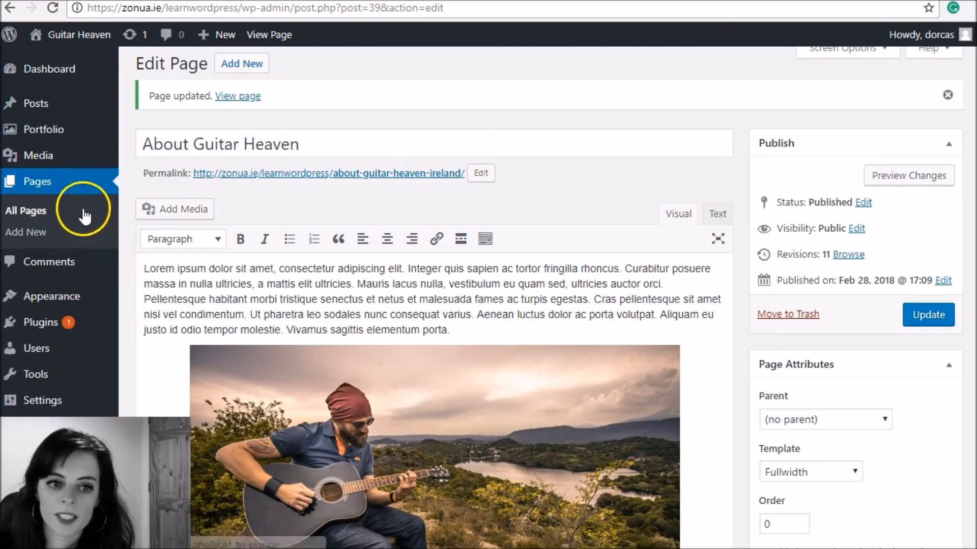
# Open the list of all pages and move the Acoustic Guitar Lessons page to the trash.
pyautogui.click(59, 220)
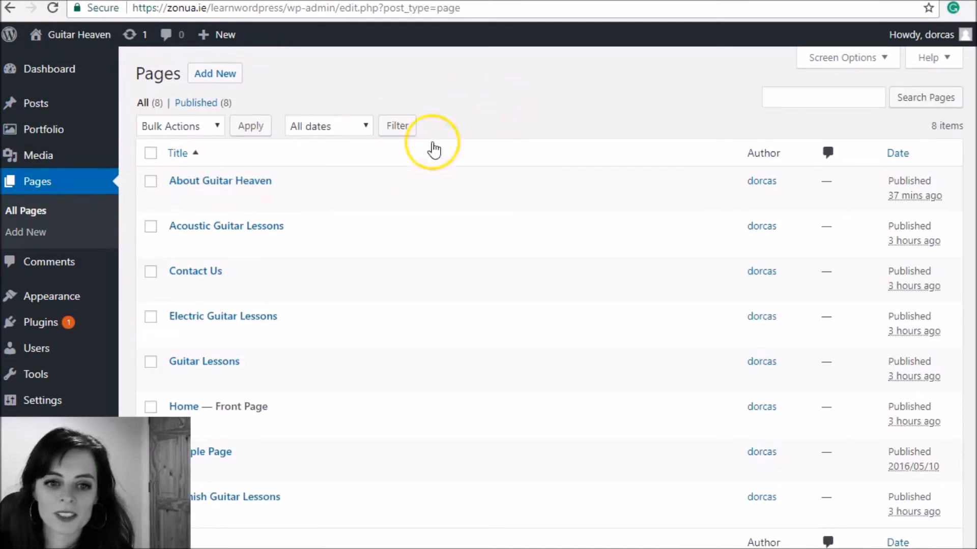
pyautogui.scroll(-1, 433, 148)
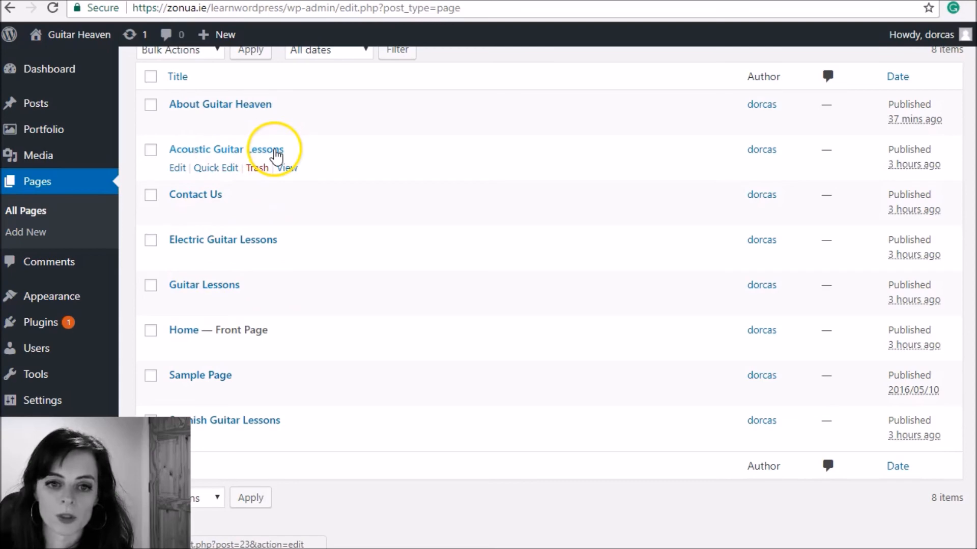
pyautogui.click(257, 169)
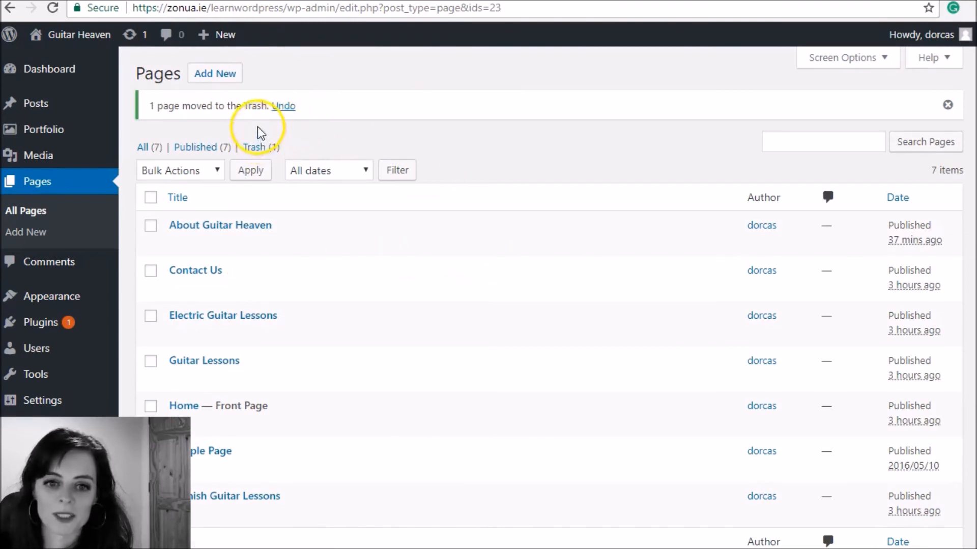
# Restore the Acoustic Guitar Lessons page from the trashed pages.
pyautogui.click(257, 148)
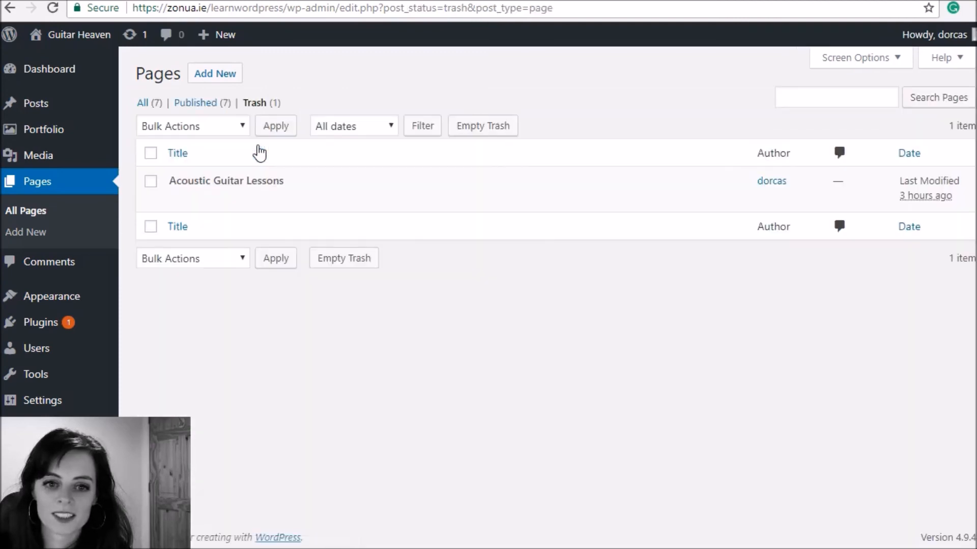
pyautogui.moveTo(201, 174)
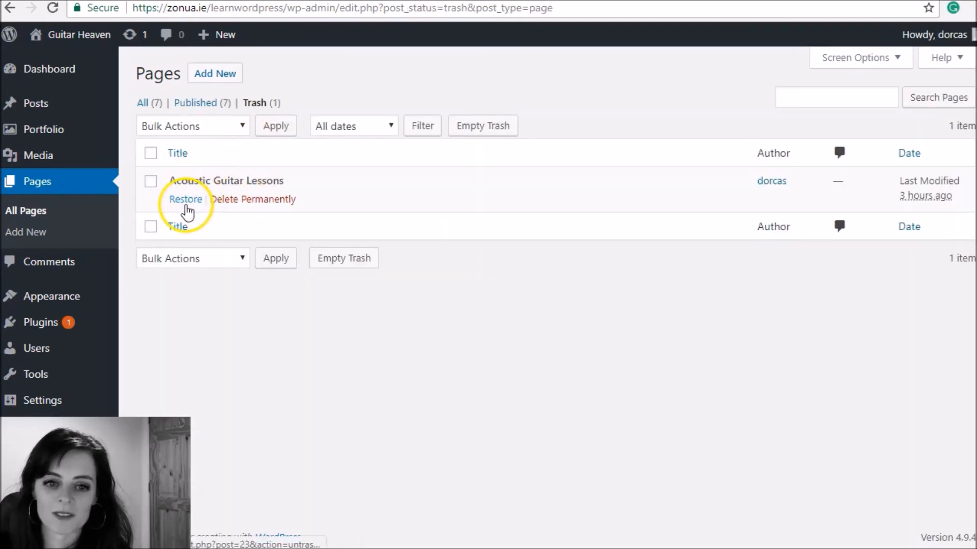
pyautogui.click(186, 201)
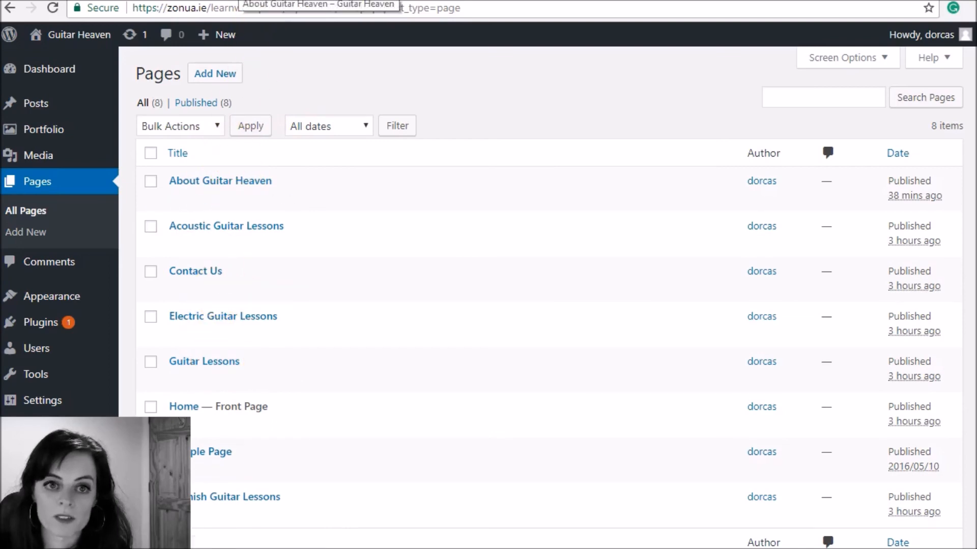
# Switch to the live site, open the Spanish Guitar Lessons page and examine the domain and page parts of its URL.
pyautogui.click(240, 1)
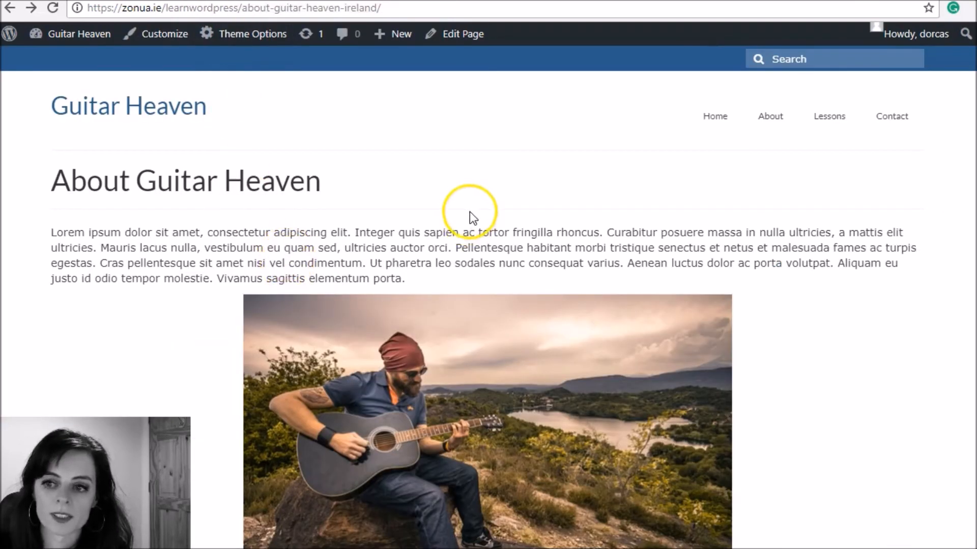
pyautogui.moveTo(828, 125)
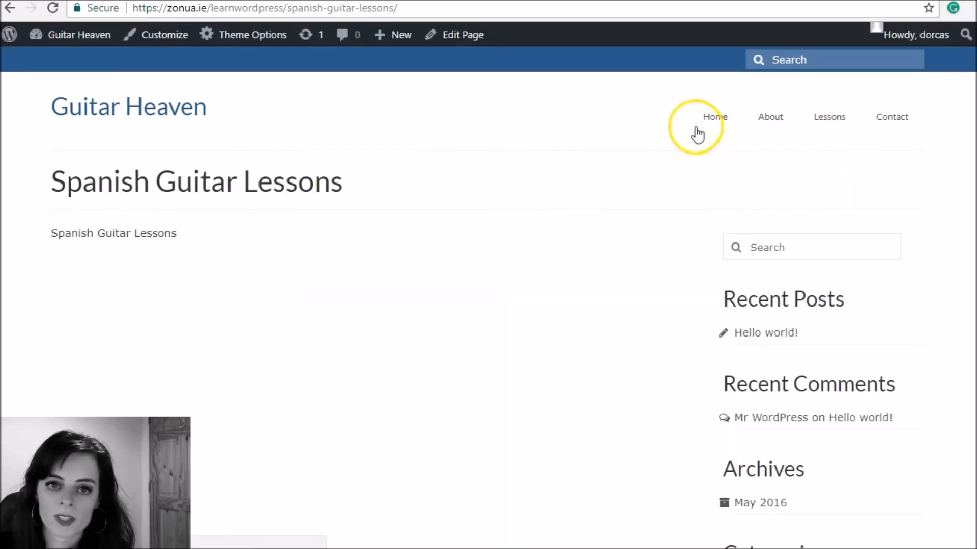
pyautogui.moveTo(288, 7); pyautogui.dragTo(101, 8)
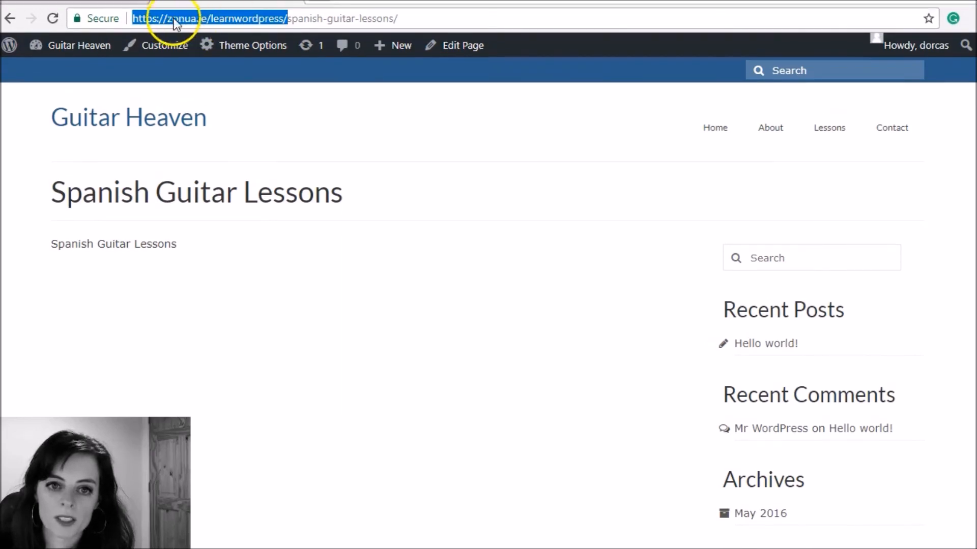
pyautogui.moveTo(288, 15); pyautogui.dragTo(419, 15)
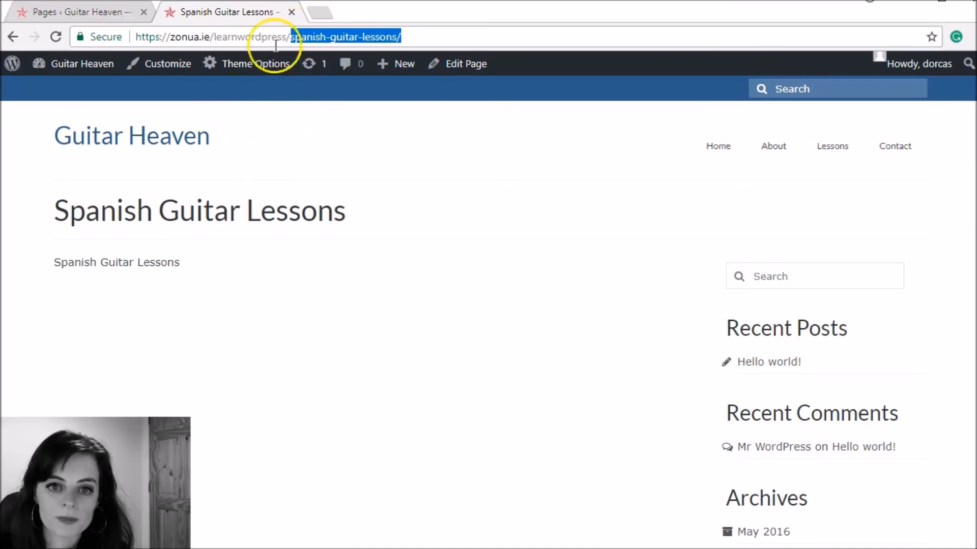
# Open the Spanish Guitar Lessons page for editing, set its parent to Guitar Lessons and update the page.
pyautogui.click(103, 11)
pyautogui.scroll(-2, 288, 316)
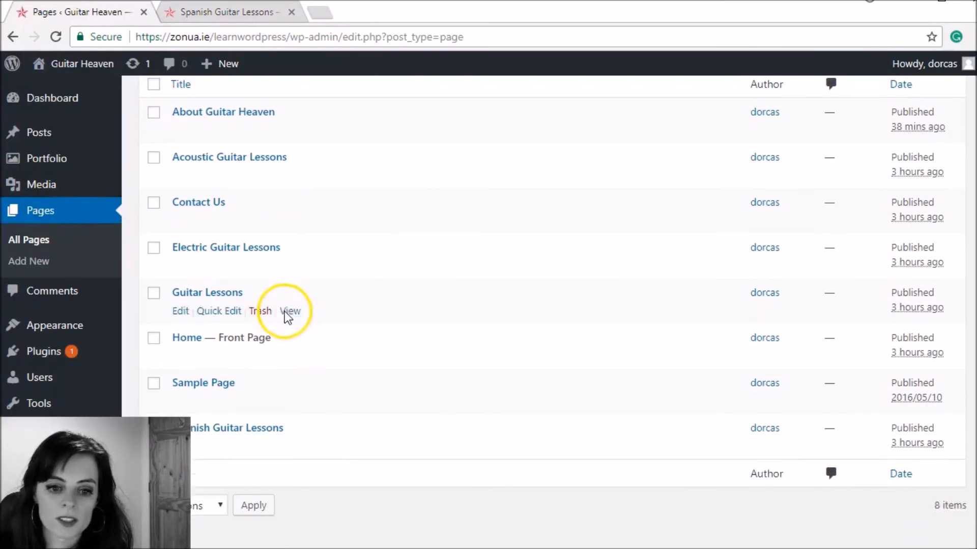
pyautogui.click(248, 430)
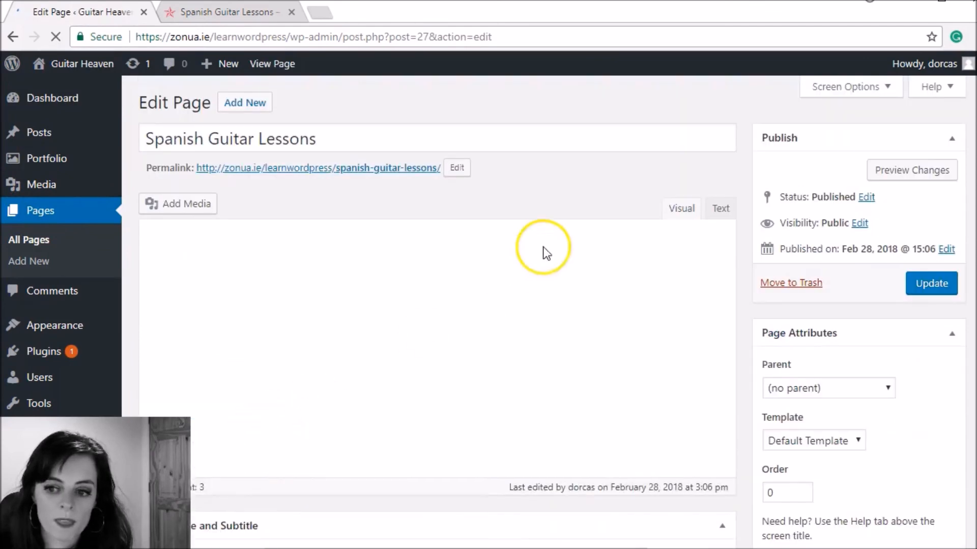
pyautogui.click(833, 387)
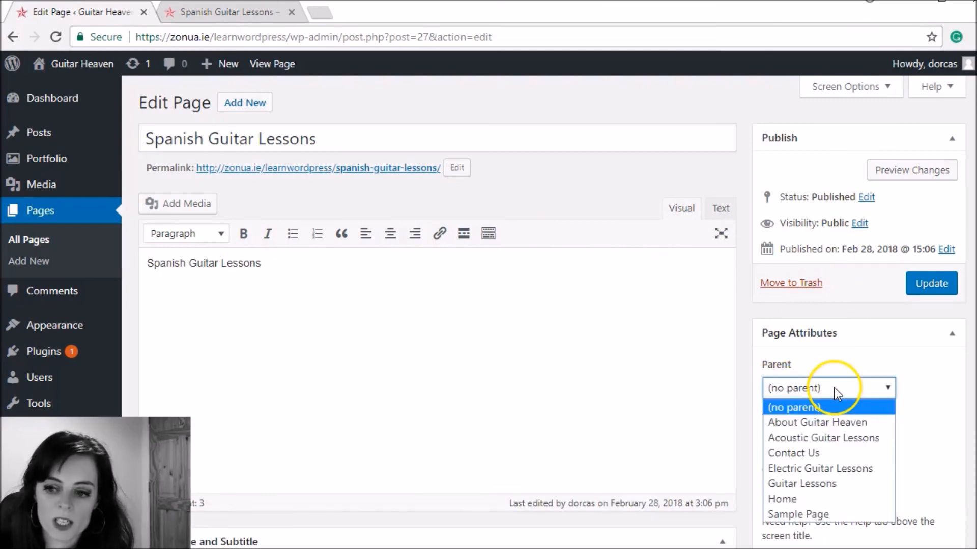
pyautogui.click(824, 484)
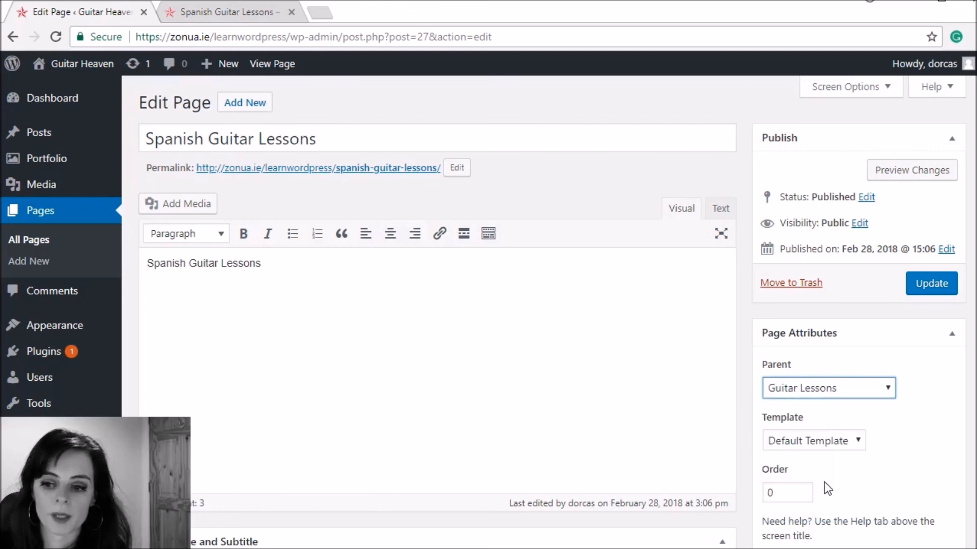
pyautogui.click(932, 283)
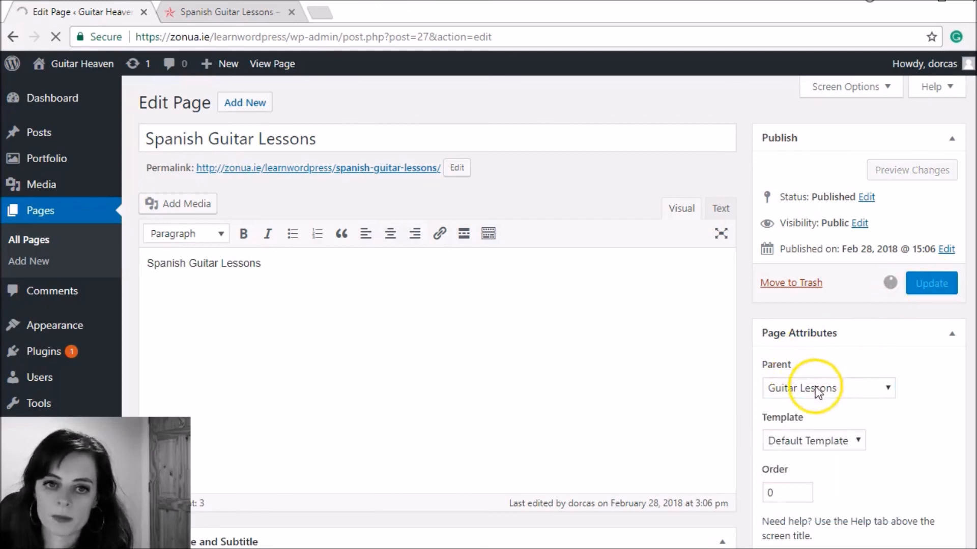
# Reload the live Spanish Guitar Lessons page and examine the parent and child parts of its URL.
pyautogui.click(237, 10)
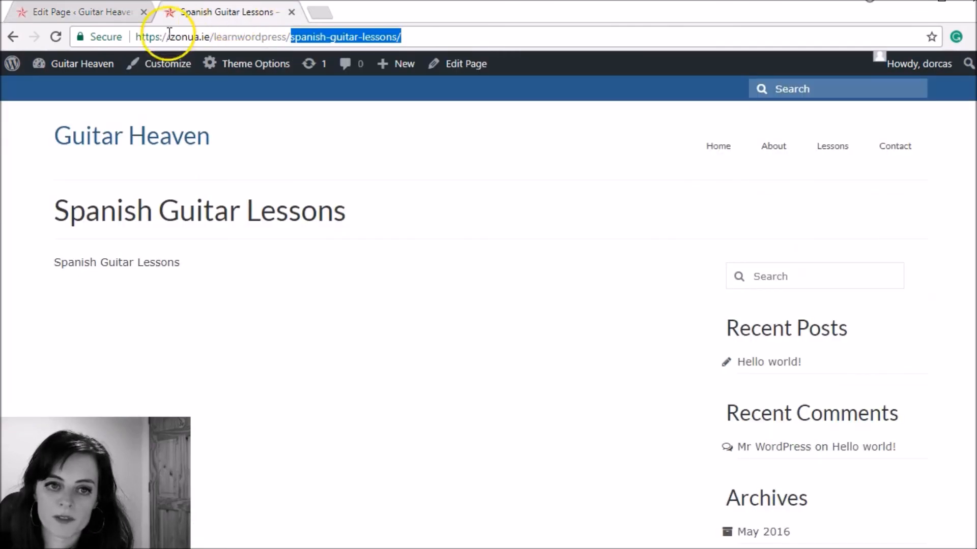
pyautogui.click(56, 38)
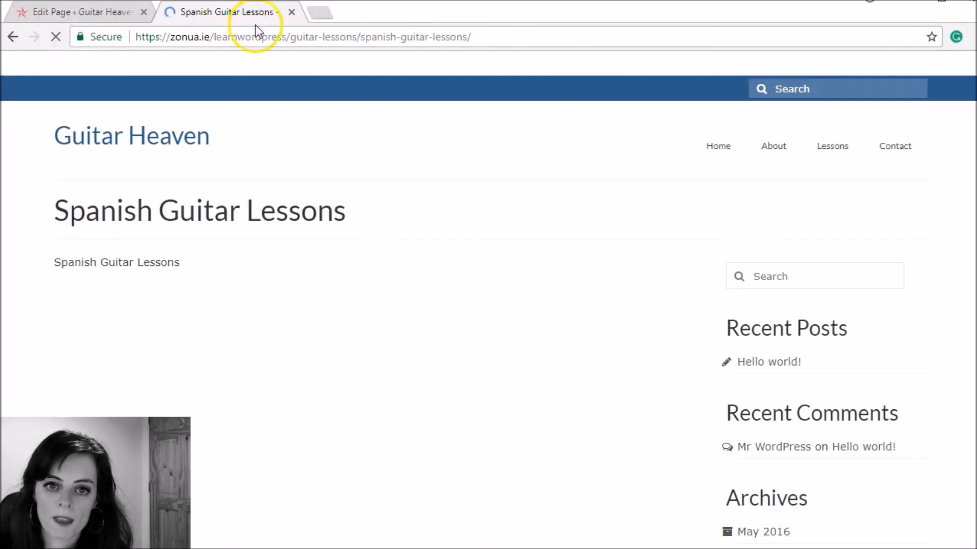
pyautogui.moveTo(242, 37); pyautogui.dragTo(312, 38)
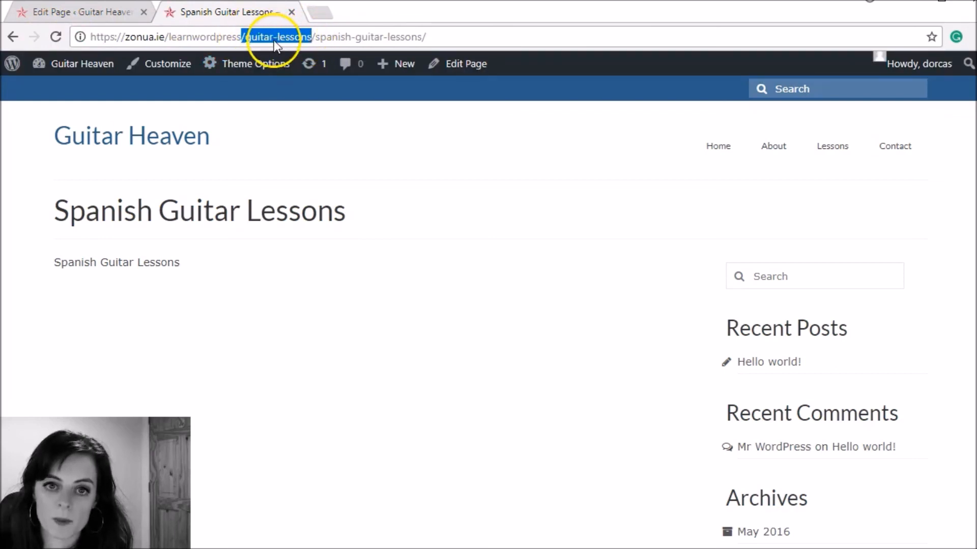
pyautogui.moveTo(312, 37); pyautogui.dragTo(433, 31)
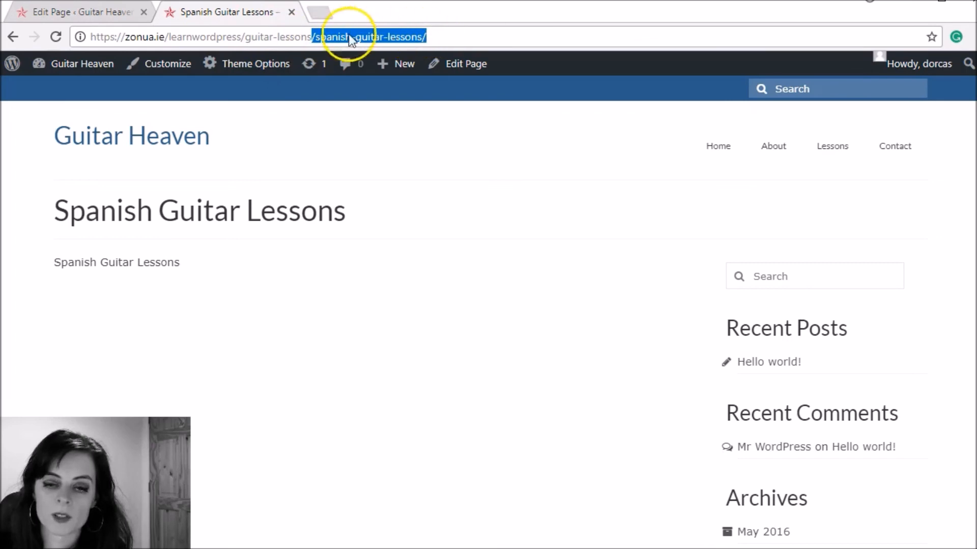
# Compare the permalink in the page editor with the live page's nested URL path, and return to the editor.
pyautogui.click(96, 12)
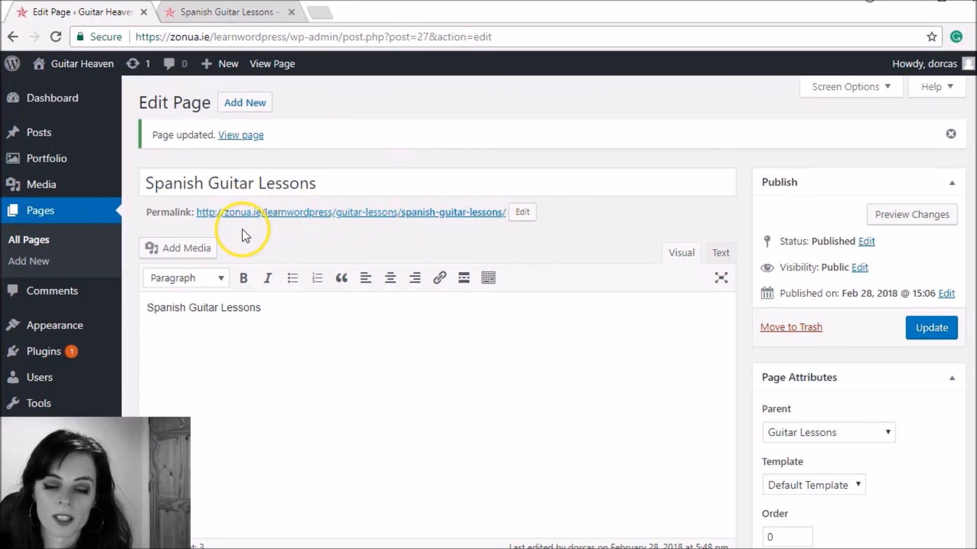
pyautogui.click(233, 15)
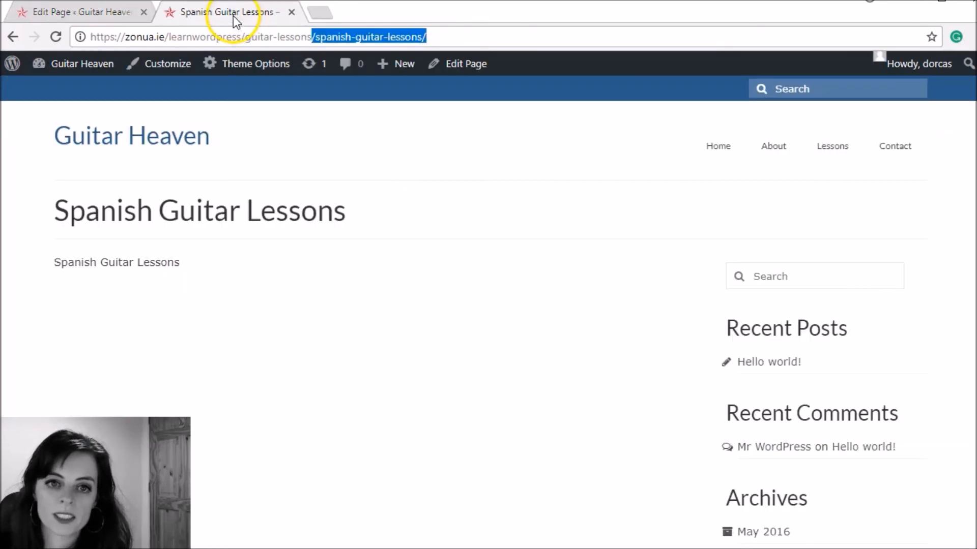
pyautogui.click(446, 33)
pyautogui.moveTo(446, 33); pyautogui.dragTo(246, 32)
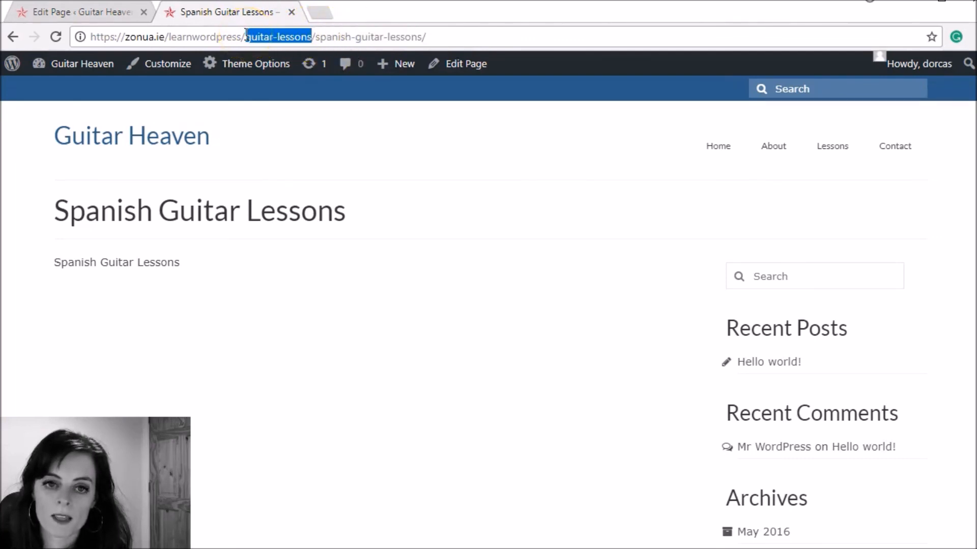
pyautogui.click(246, 38)
pyautogui.moveTo(246, 38); pyautogui.dragTo(449, 35)
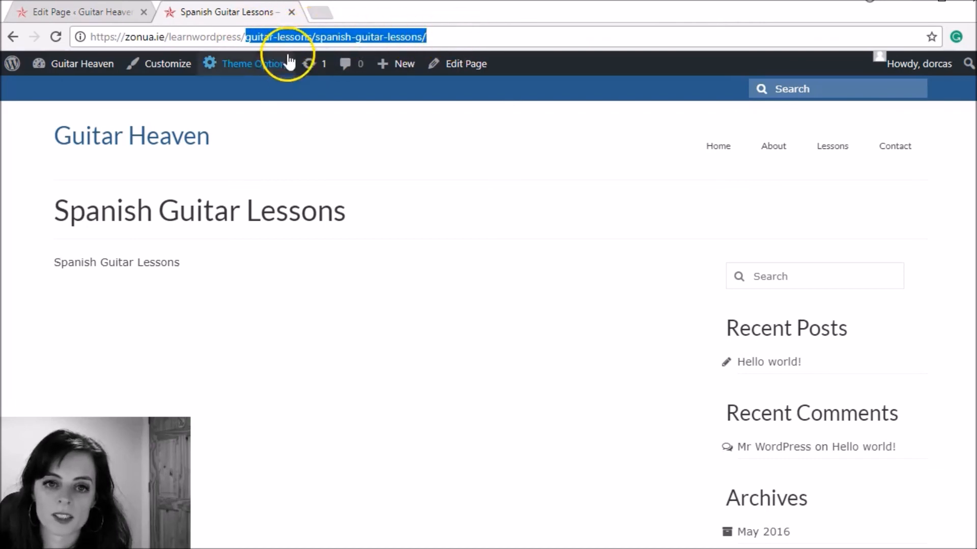
pyautogui.click(117, 12)
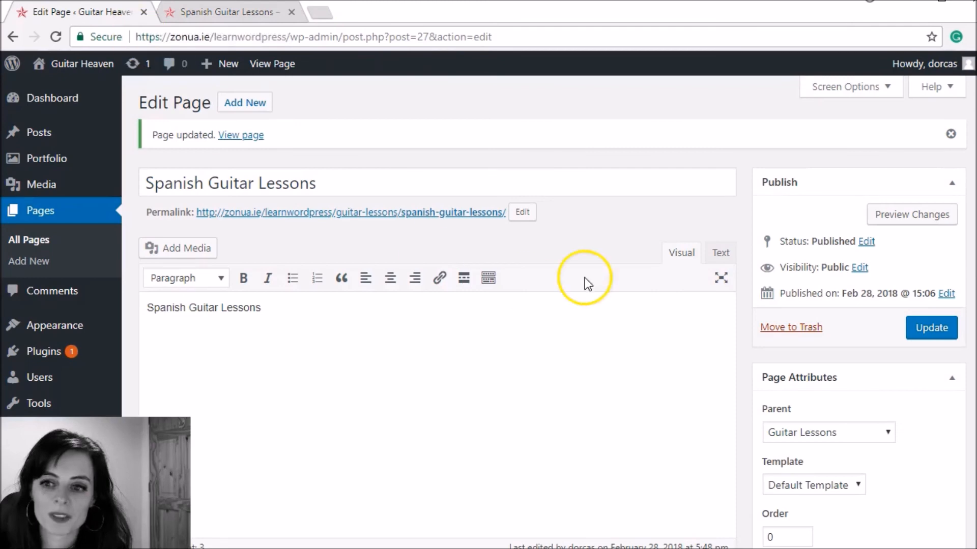
pyautogui.click(626, 223)
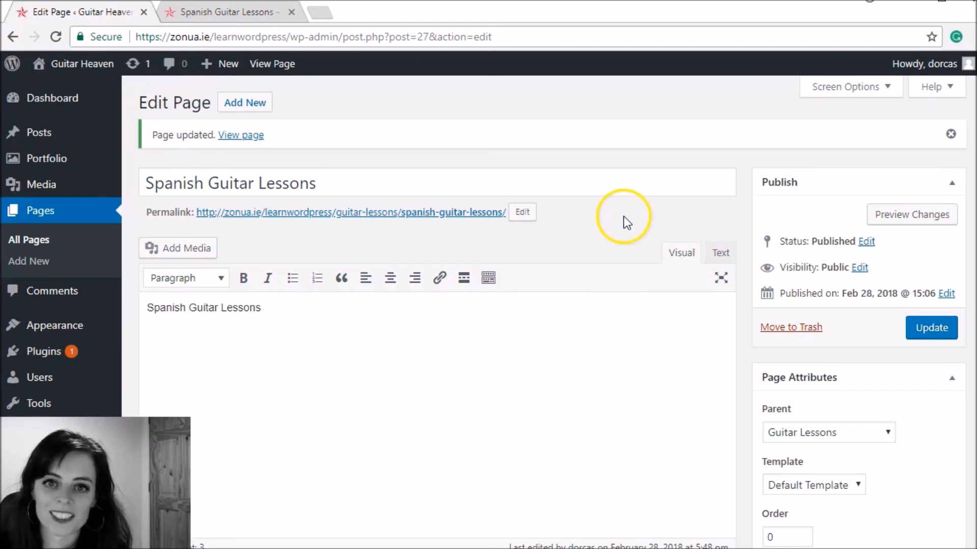